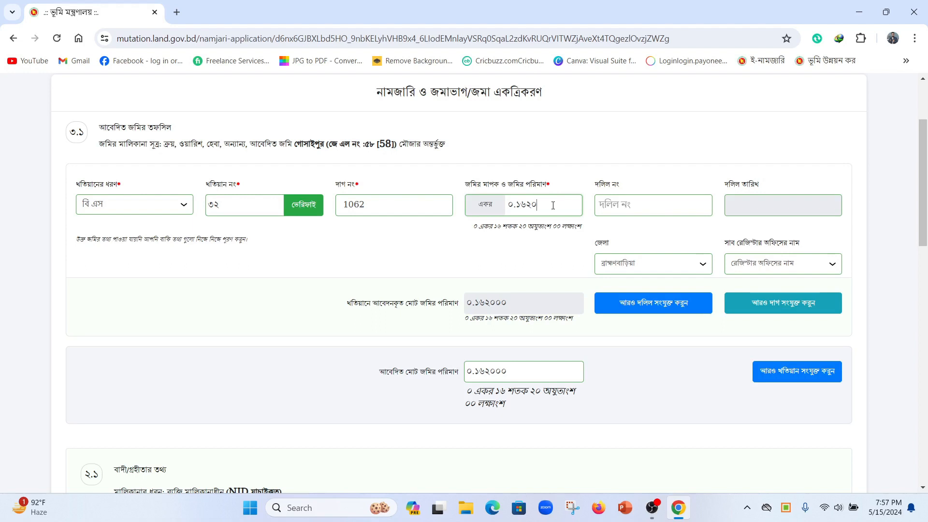
Step: Give plot 1062 deed ৪১৫০ dated 30/05/2010 at the নবীনগর, ব্রাহ্মণবাড়িয়া sub-registrar office
left_click(630, 204)
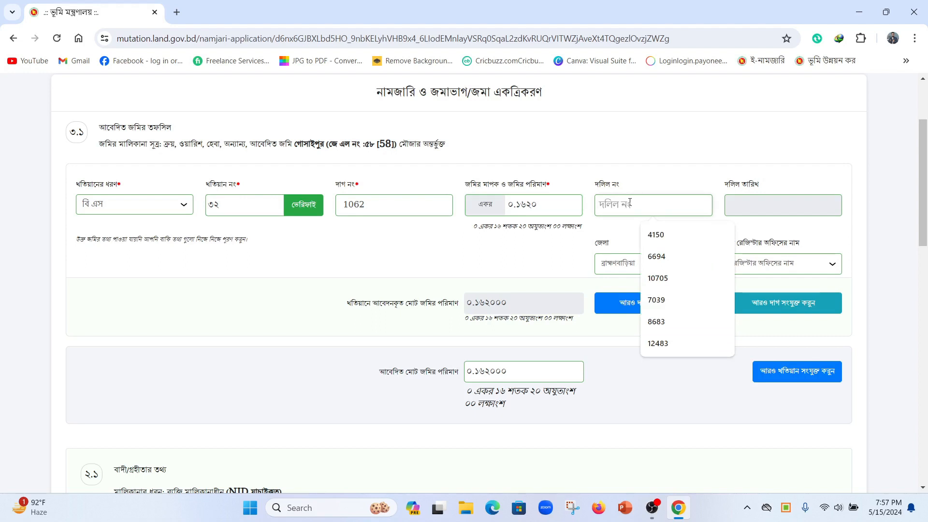
type("৪১৫০")
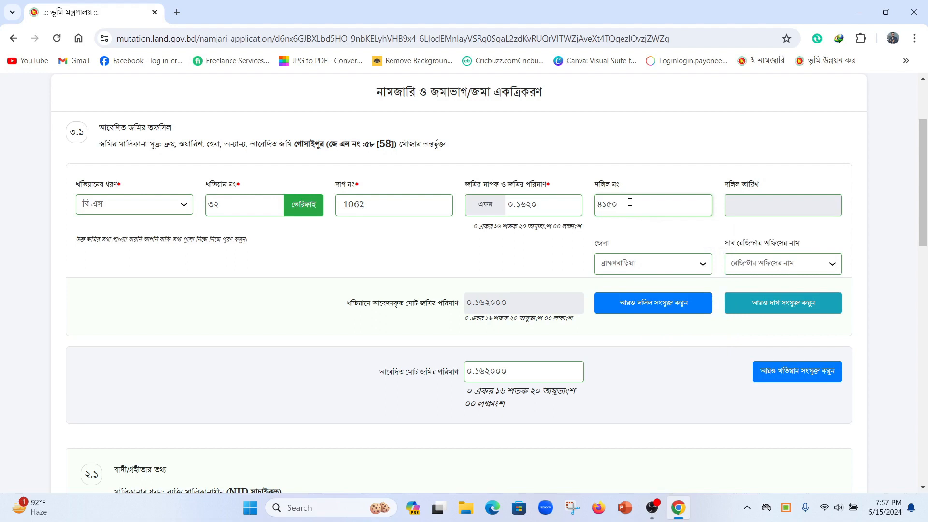
left_click(748, 208)
left_click(772, 228)
left_click(772, 228)
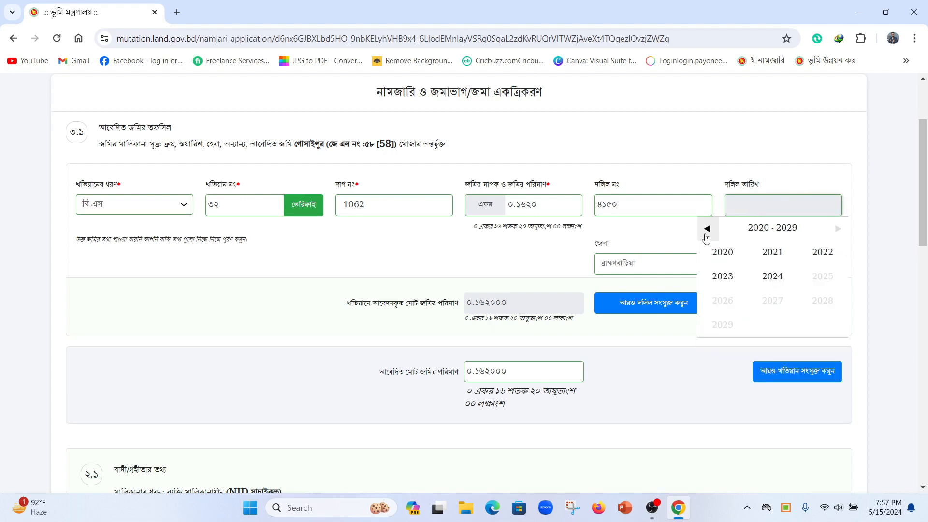
left_click(707, 228)
left_click(716, 260)
left_click(773, 277)
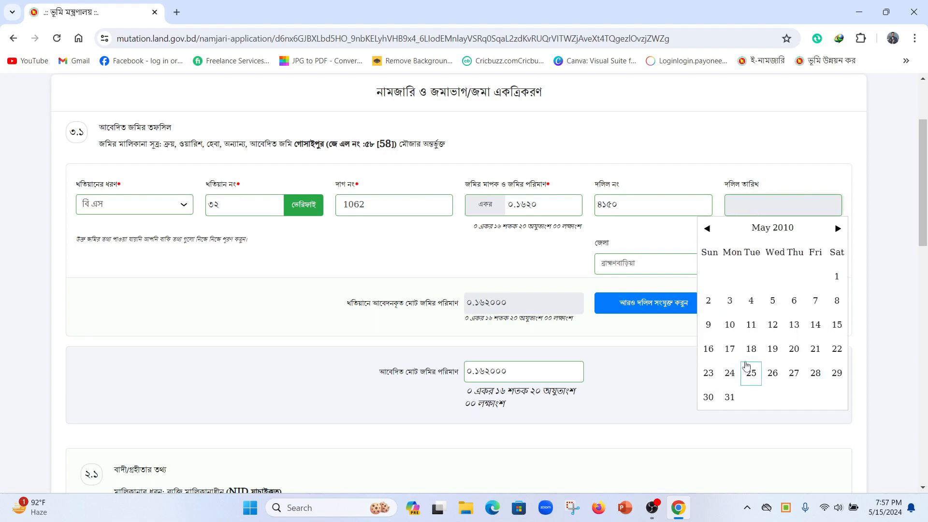
left_click(709, 398)
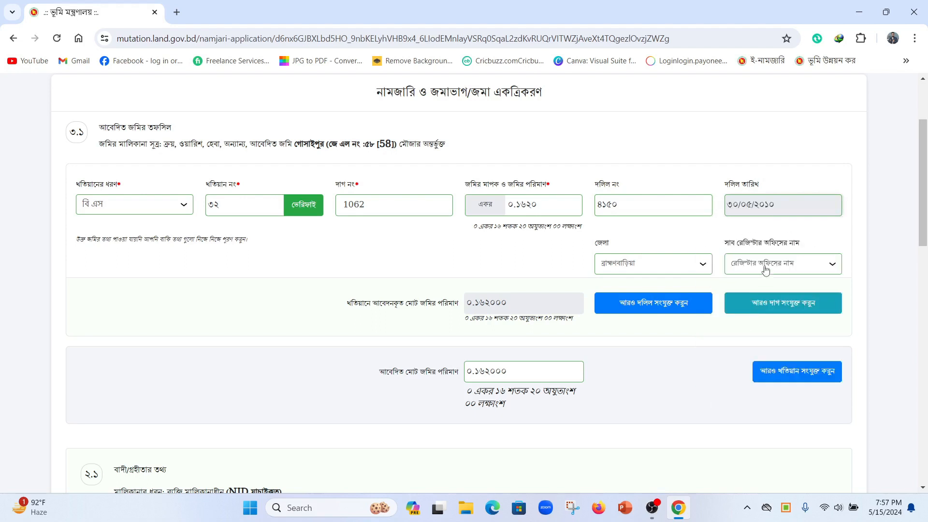
left_click(766, 270)
left_click(762, 312)
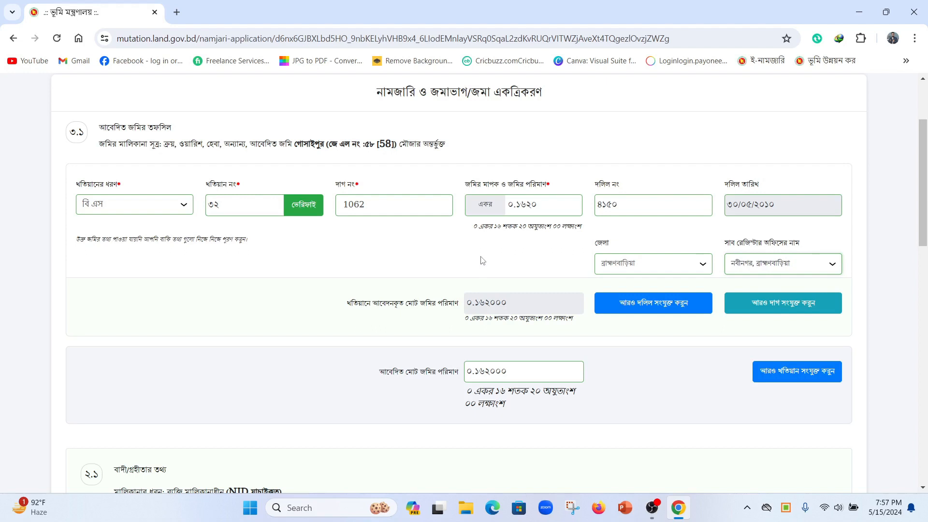
Step: Add a blank second plot row under plot 1062
left_click(780, 308)
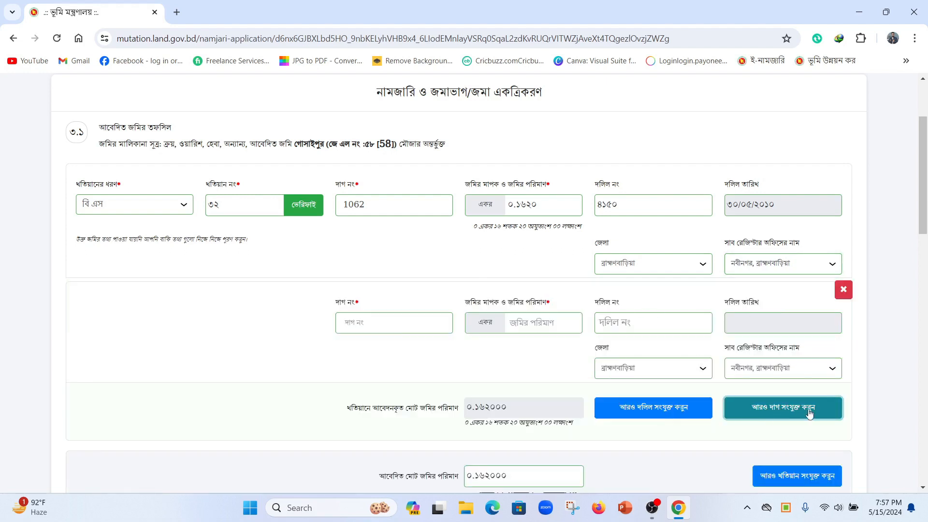
scroll(810, 414, "down", 1)
left_click(386, 263)
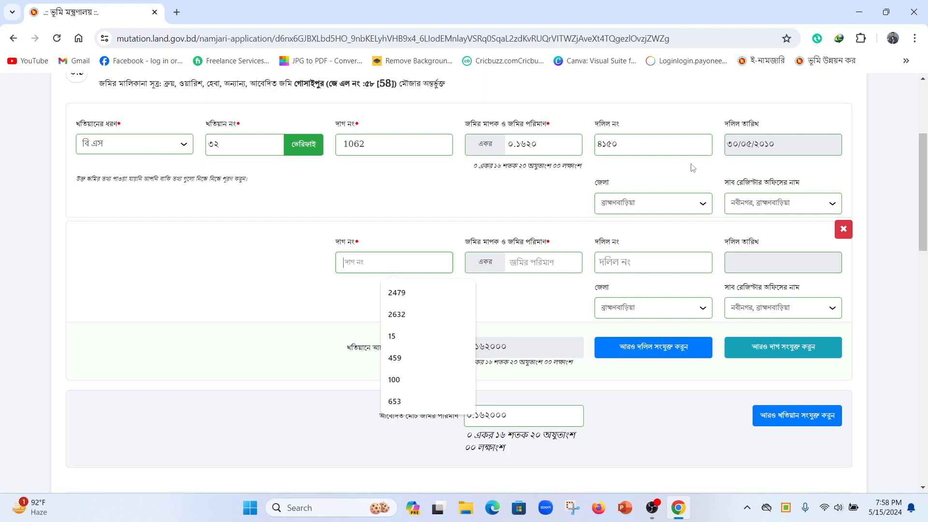
Step: Add an extra deed row, then delete it and confirm with হ্যাঁ
left_click(667, 353)
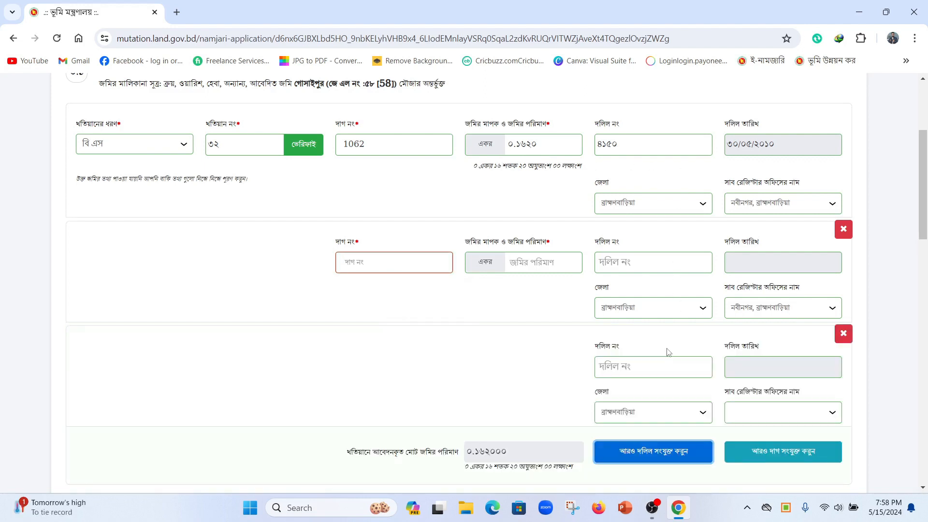
left_click(632, 368)
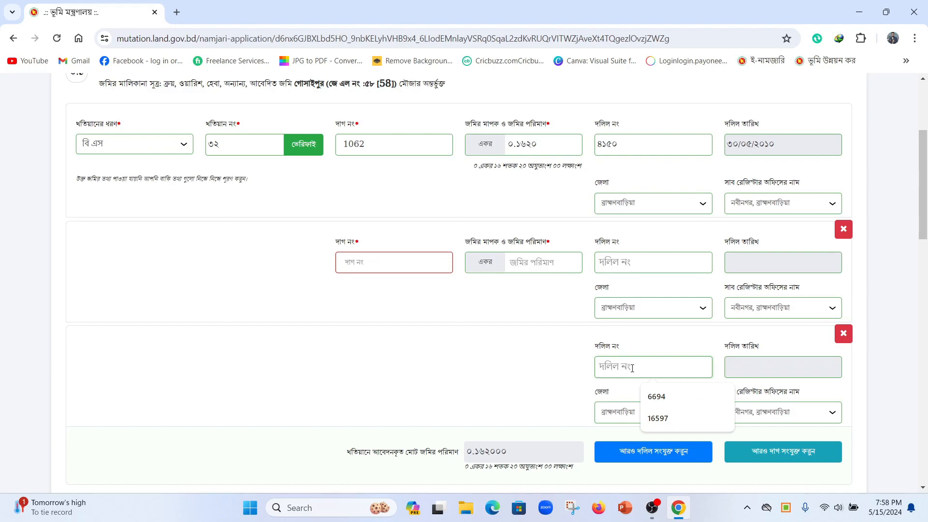
left_click(844, 334)
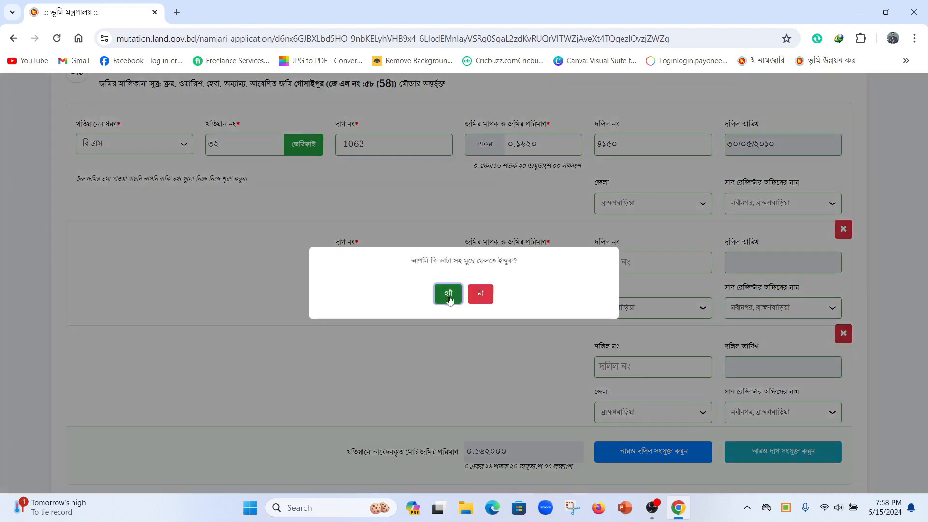
left_click(448, 294)
Step: Enter the second plot as 2479 with ০.০৬৪০ acres
left_click(367, 263)
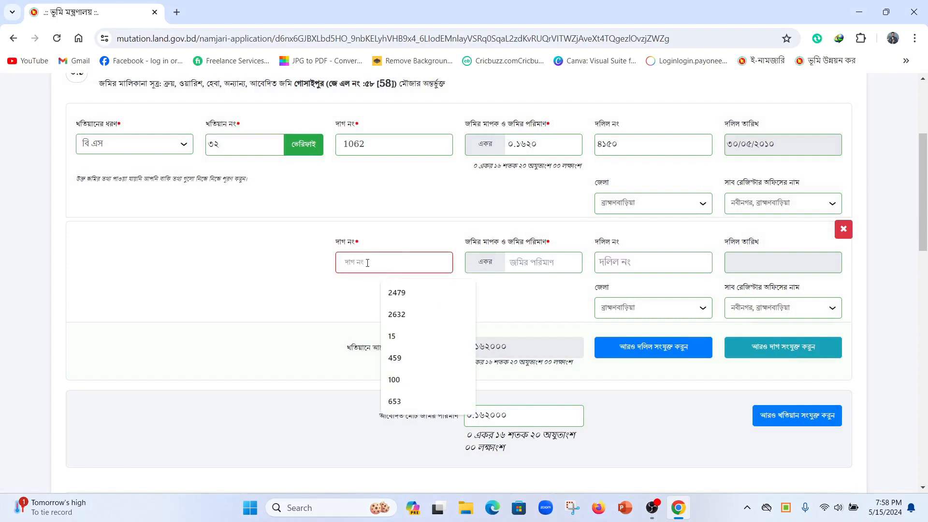
type("2479")
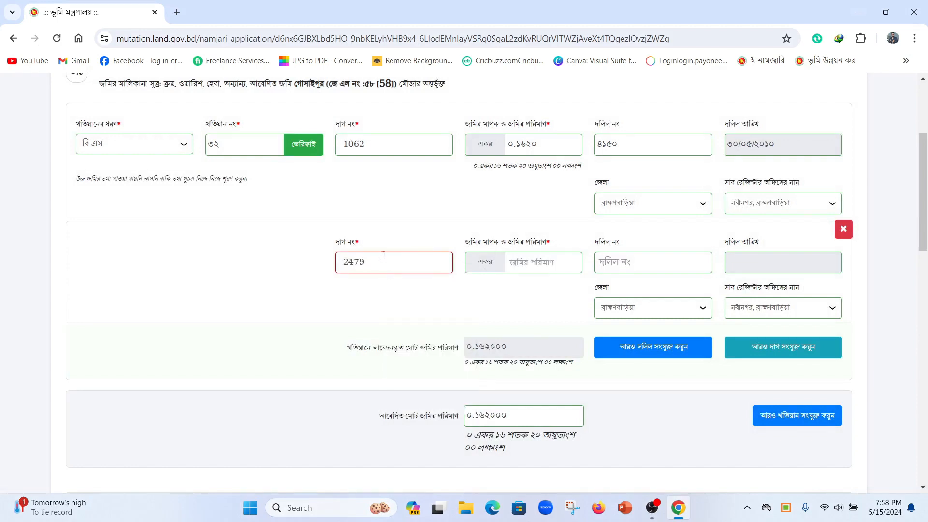
left_click(534, 257)
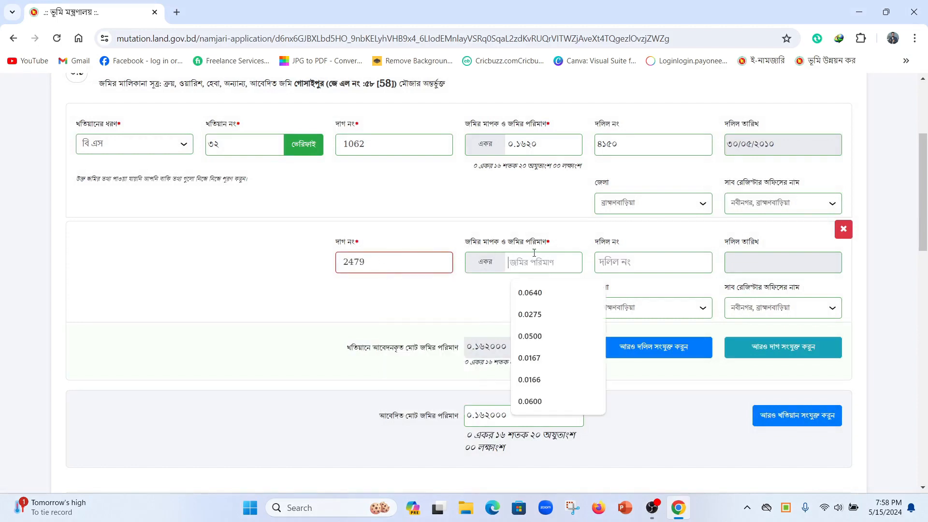
type("০.০৬৪০")
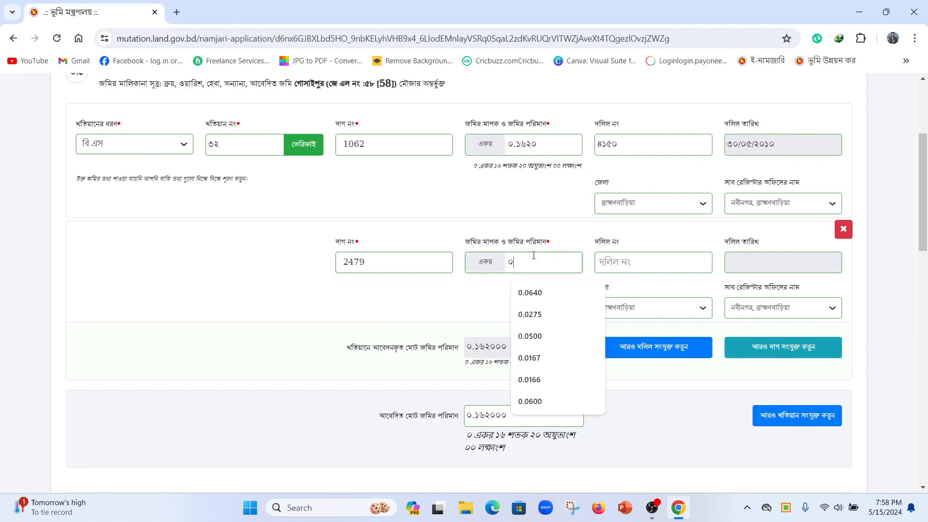
Step: Give plot 2479 deed ৪১৪৭ dated 30/05/2010, then add a blank third plot row
left_click(637, 263)
type("৪১৪৭")
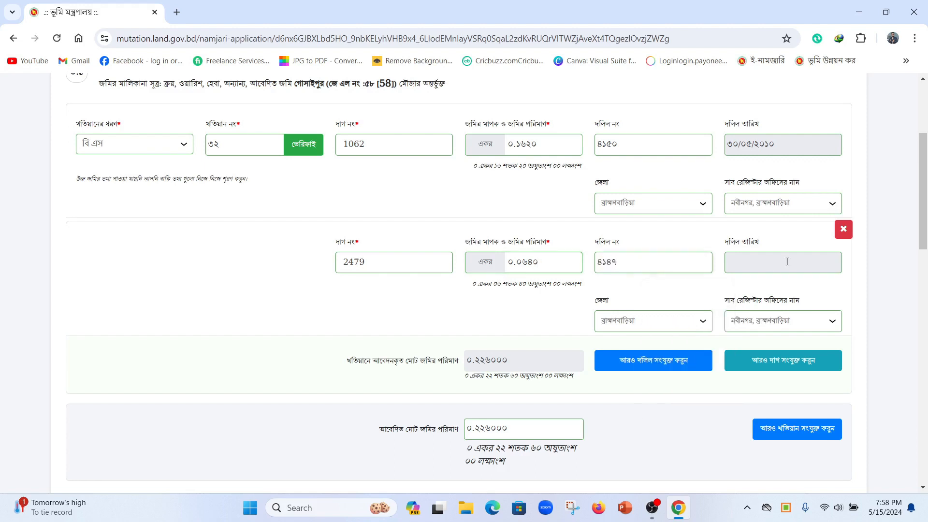
left_click(744, 264)
left_click(757, 288)
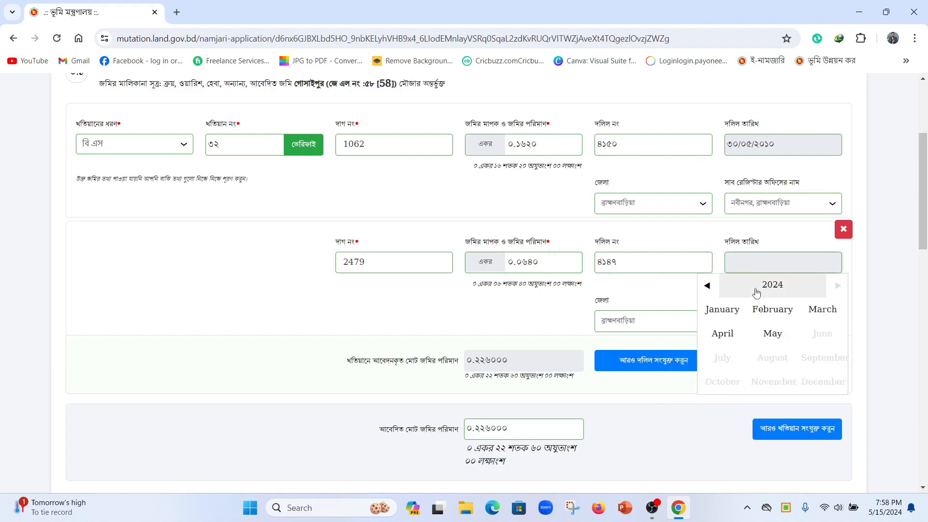
left_click(754, 286)
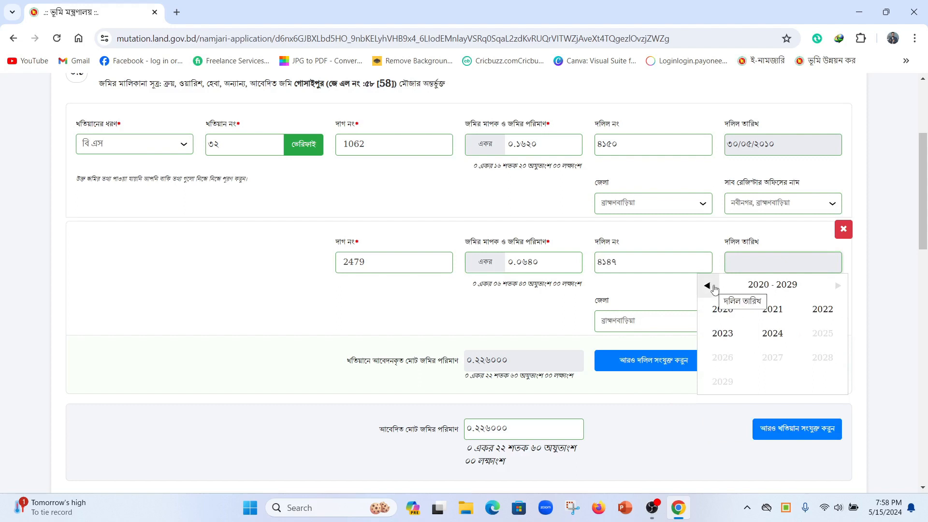
left_click(714, 288)
left_click(726, 314)
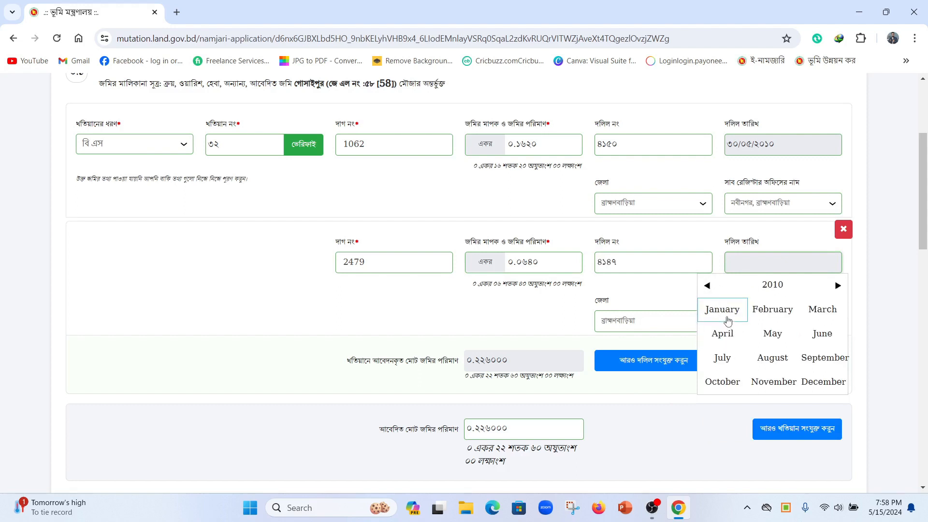
left_click(772, 333)
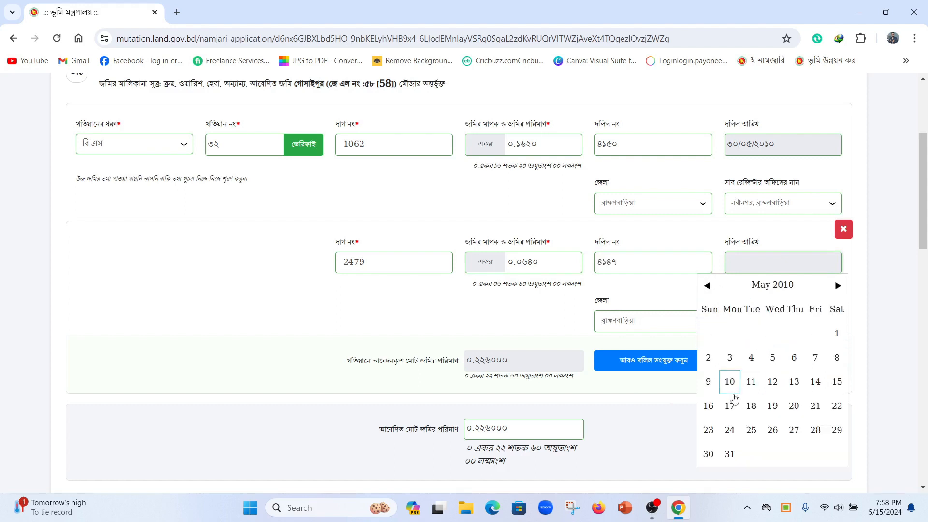
left_click(710, 453)
left_click(780, 320)
left_click(781, 319)
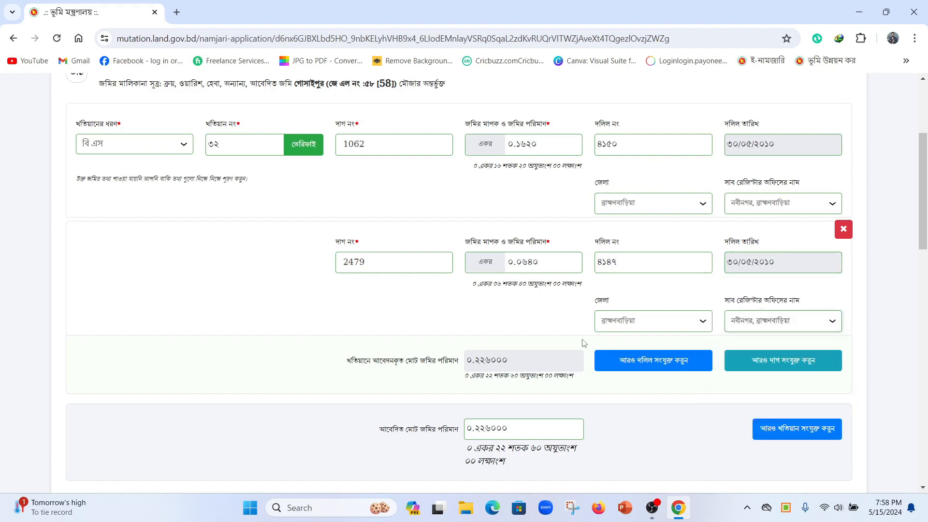
left_click(783, 360)
scroll(629, 367, "down", 1)
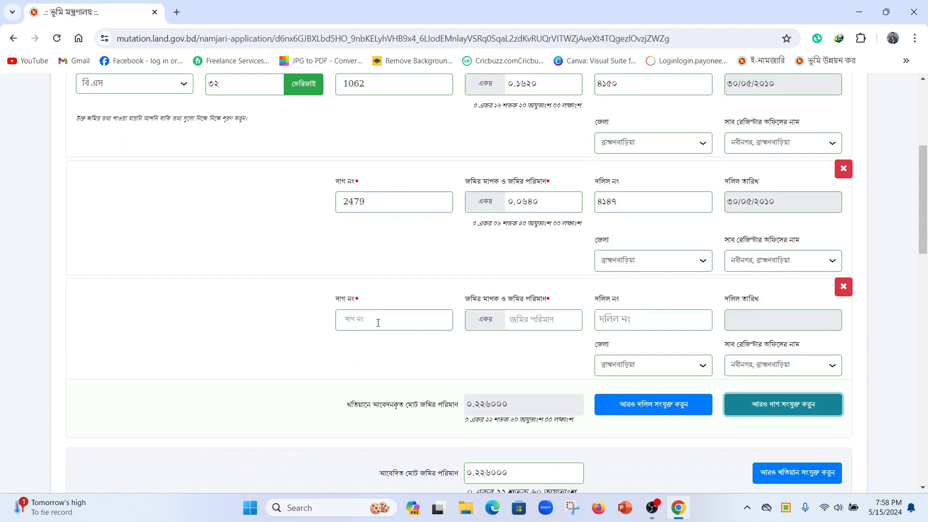
Step: Enter plot 3158 with 0.0780 acres in the third row and check the ০.৩০৪০০০ total
left_click(379, 323)
type("3158")
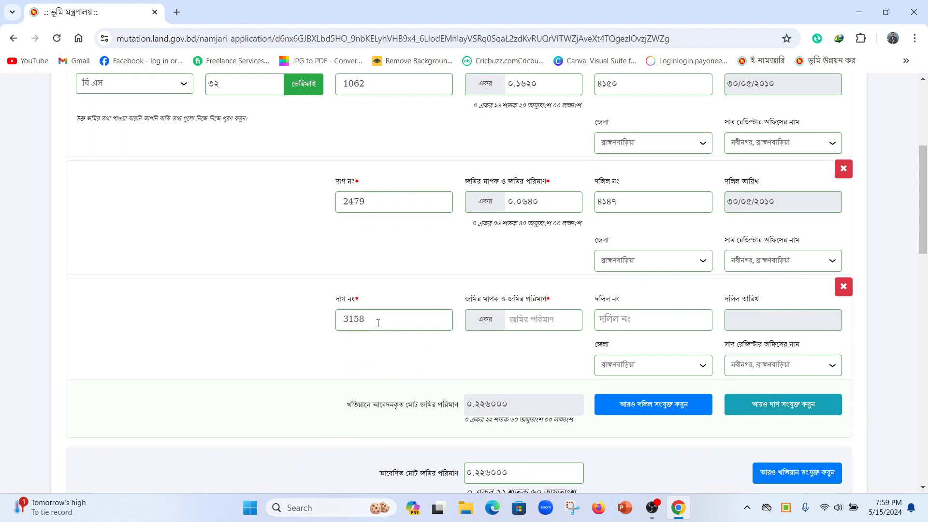
left_click(548, 321)
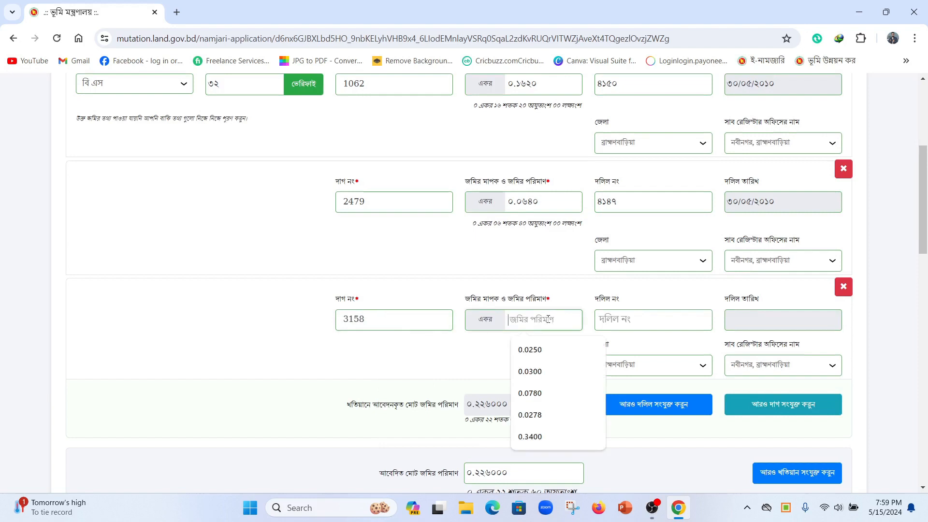
type("0.078")
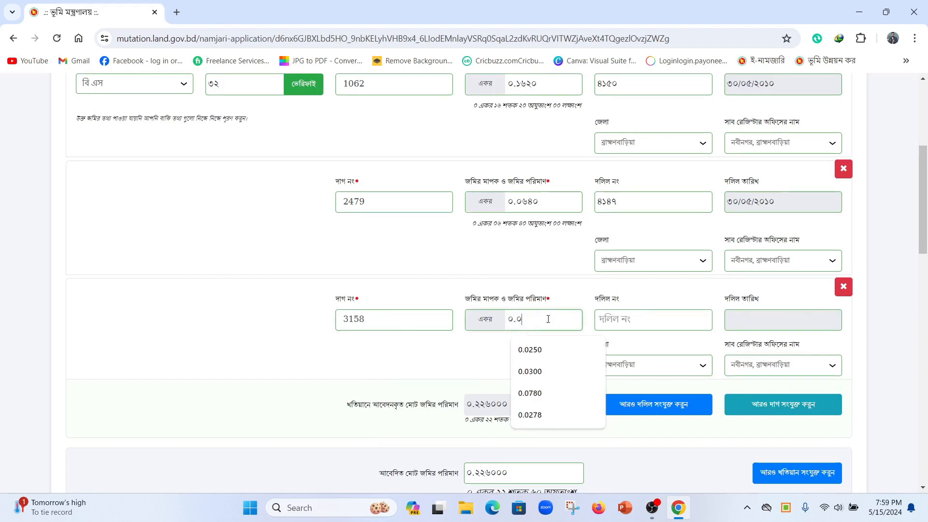
type("0")
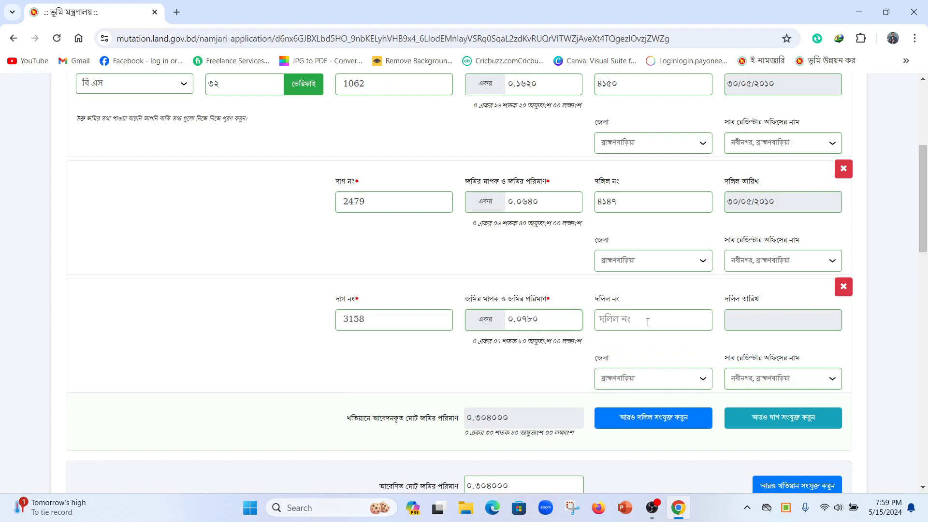
scroll(648, 322, "down", 3)
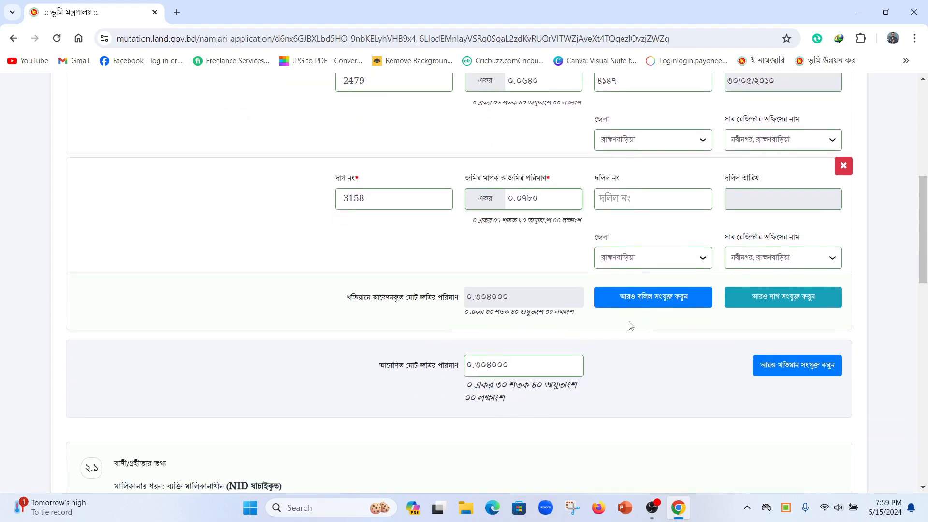
scroll(457, 324, "up", 3)
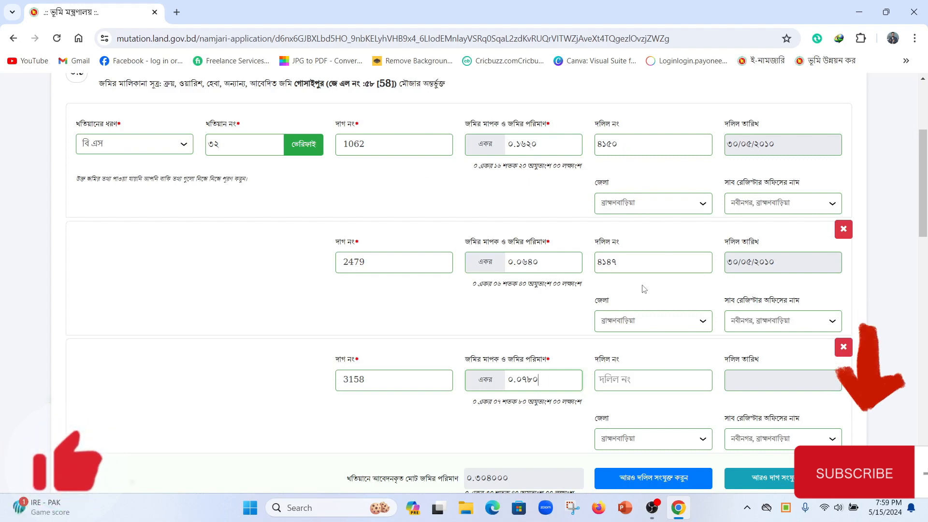
scroll(656, 237, "down", 5)
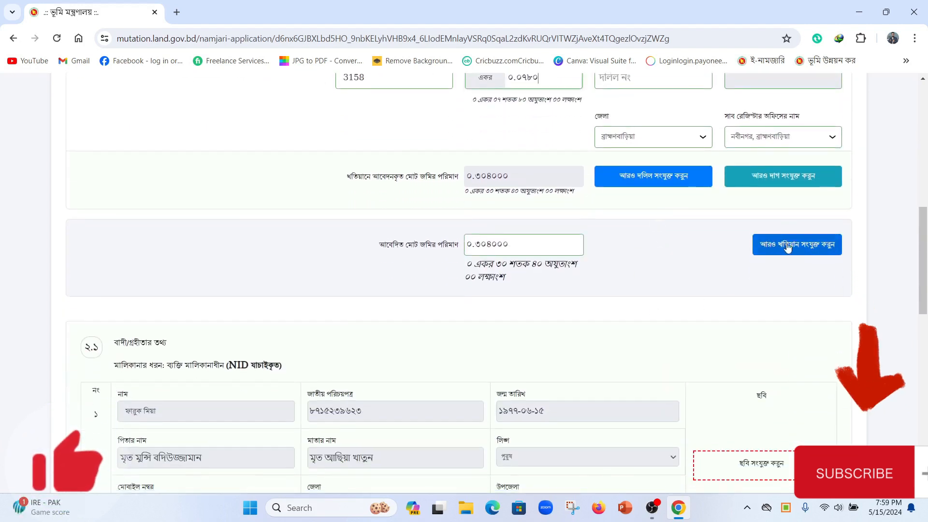
Step: Add a second khatian entry and verify khatian number ২০৪
left_click(770, 242)
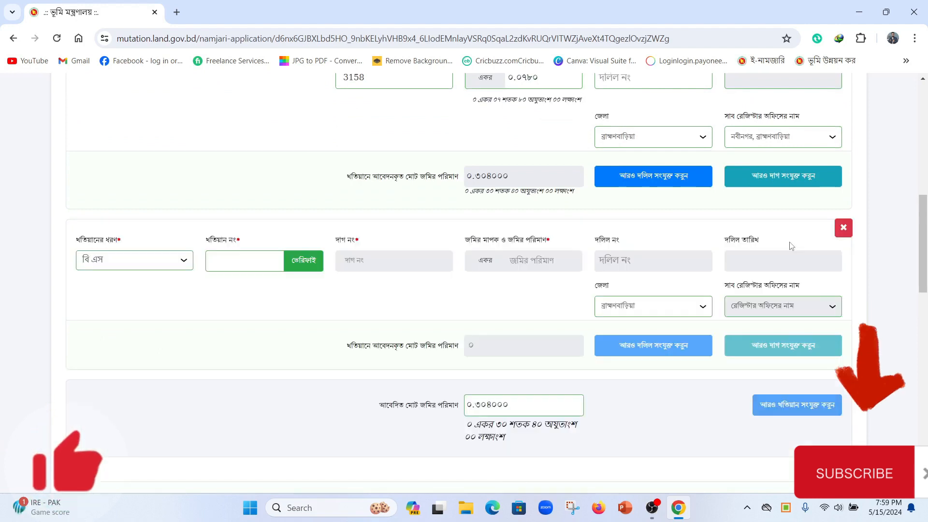
left_click(150, 261)
left_click(151, 262)
left_click(246, 262)
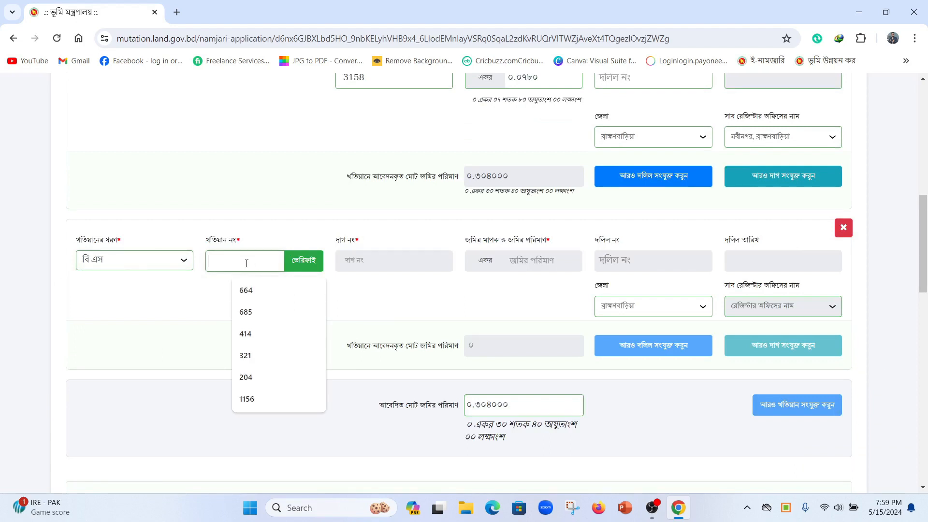
type("২০৪")
left_click(304, 261)
Step: Enter dag 1189 with ০.২৫০০ acres and deed number ৬২৮
left_click(393, 258)
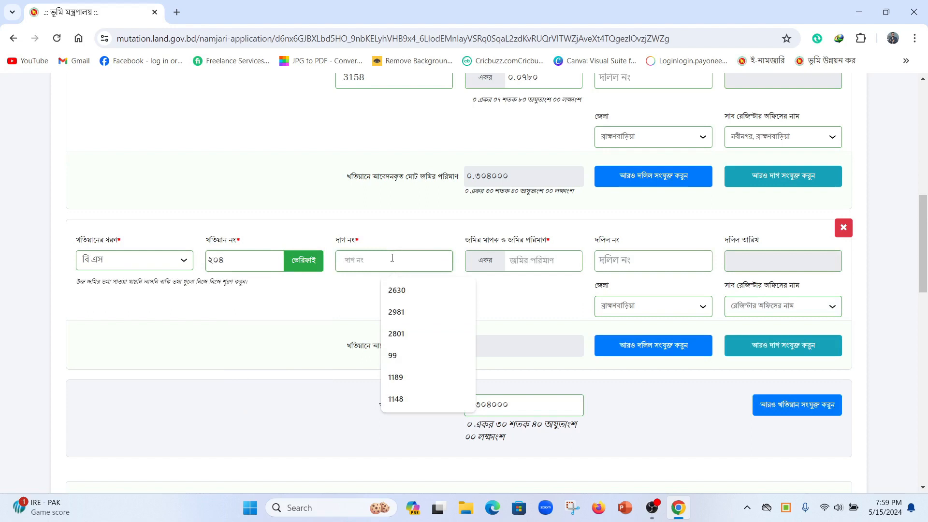
type("1189")
left_click(548, 256)
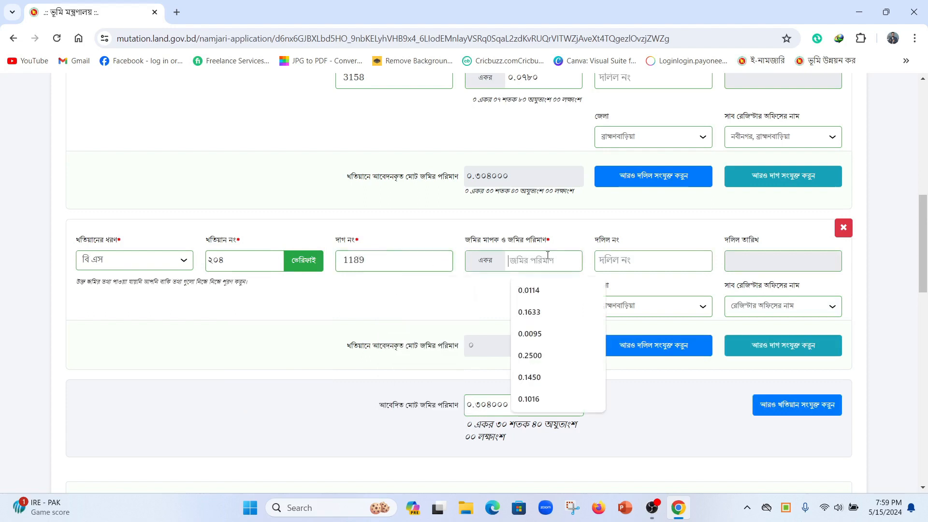
type("০.২৫০০")
left_click(638, 259)
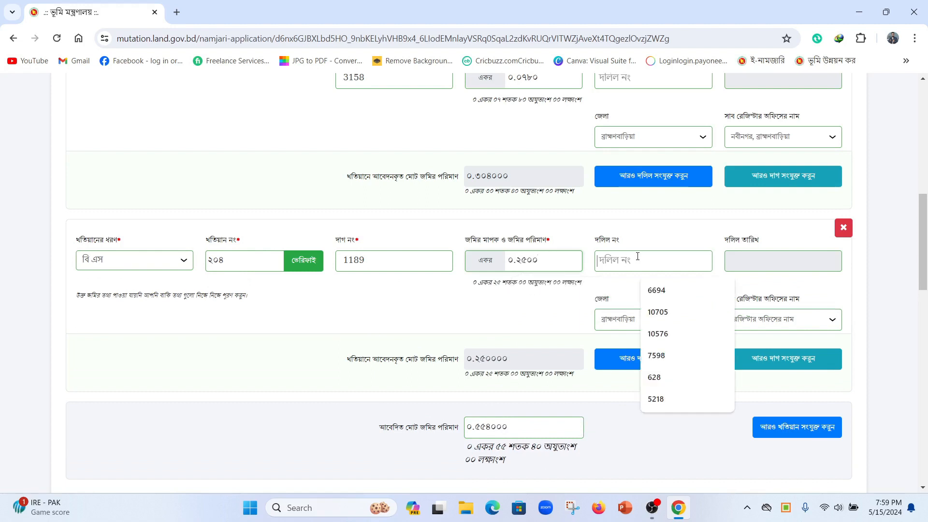
type("৬২৮")
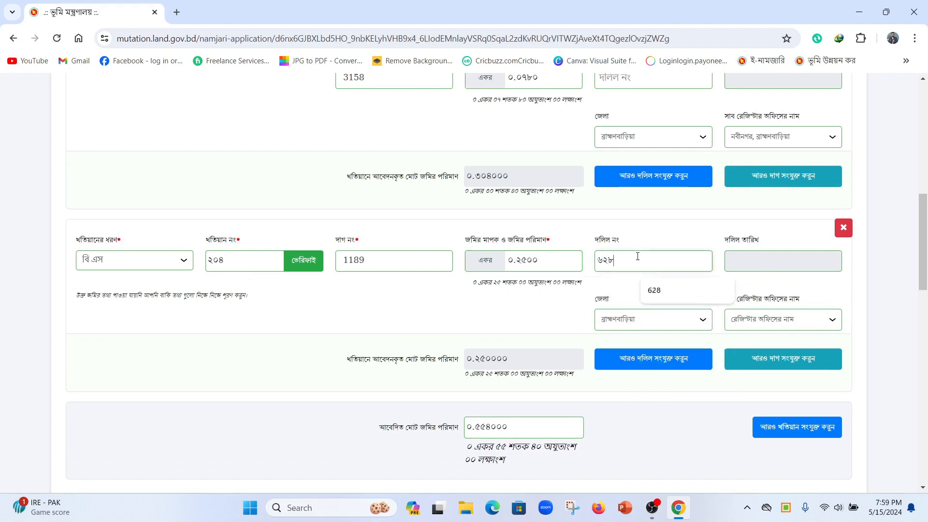
Step: Set the deed date to 25/01/2006 and the sub-registrar office to নবীনগর, ব্রাহ্মণবাড়িয়া
left_click(767, 257)
left_click(772, 283)
left_click(772, 283)
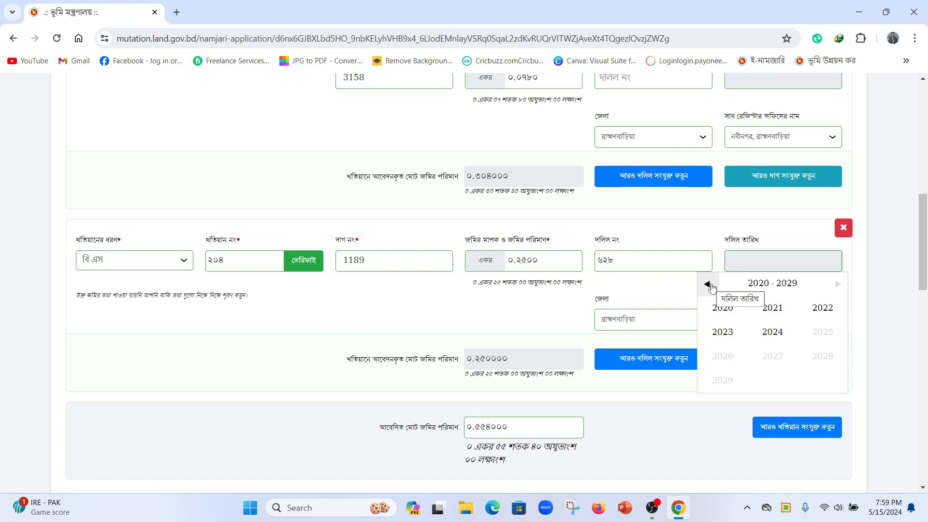
left_click(709, 284)
left_click(710, 284)
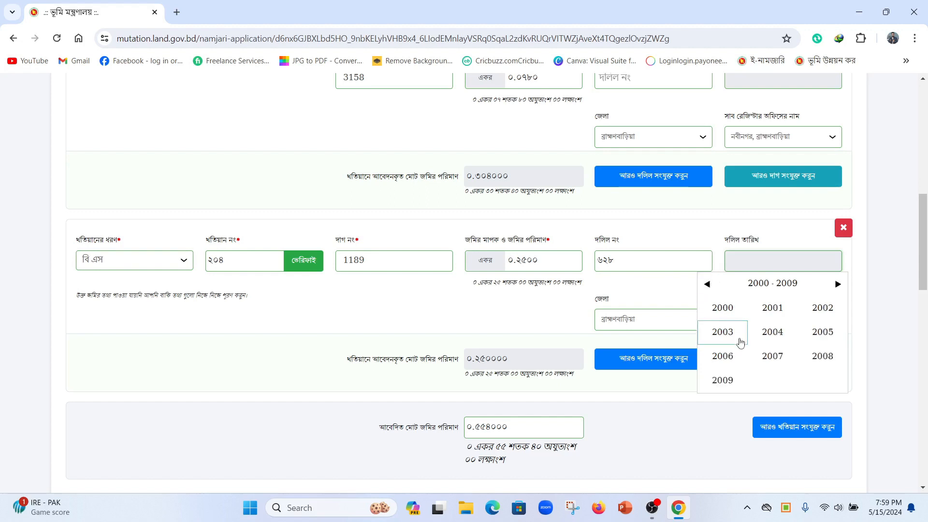
left_click(725, 358)
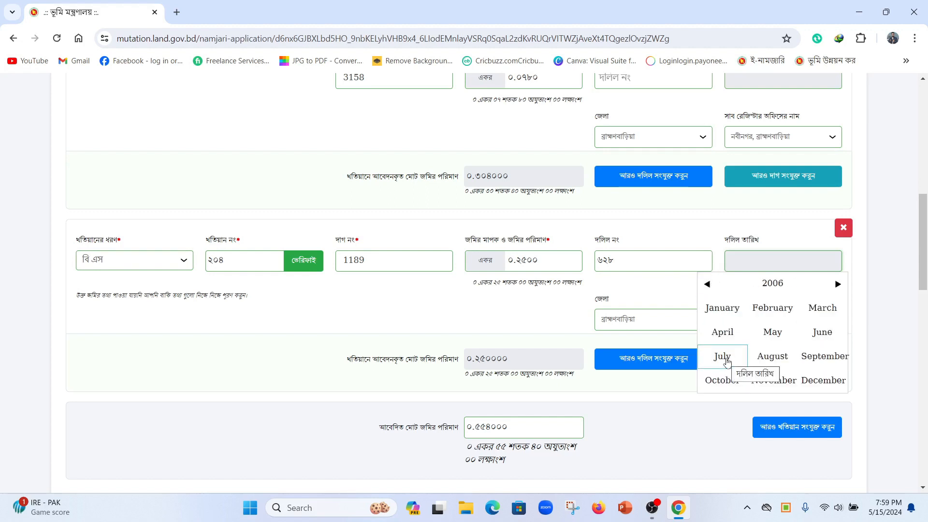
left_click(723, 310)
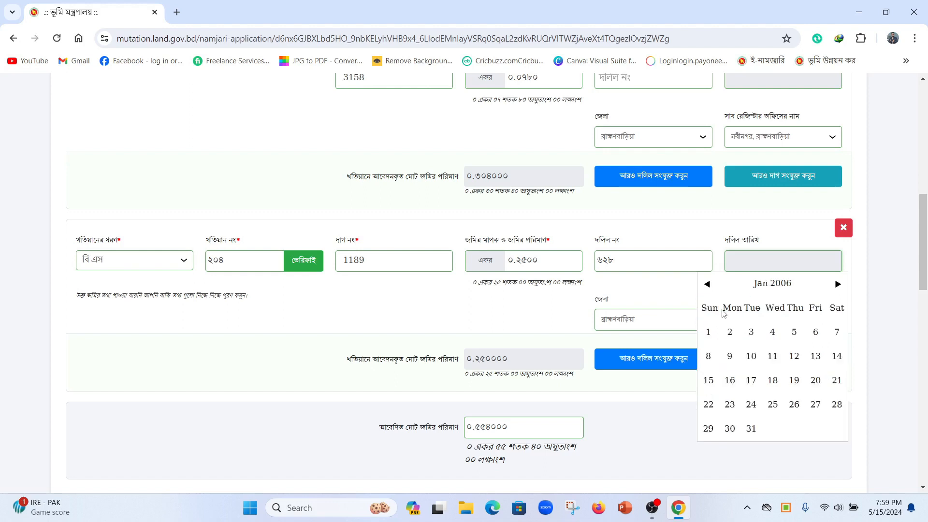
left_click(773, 405)
left_click(777, 328)
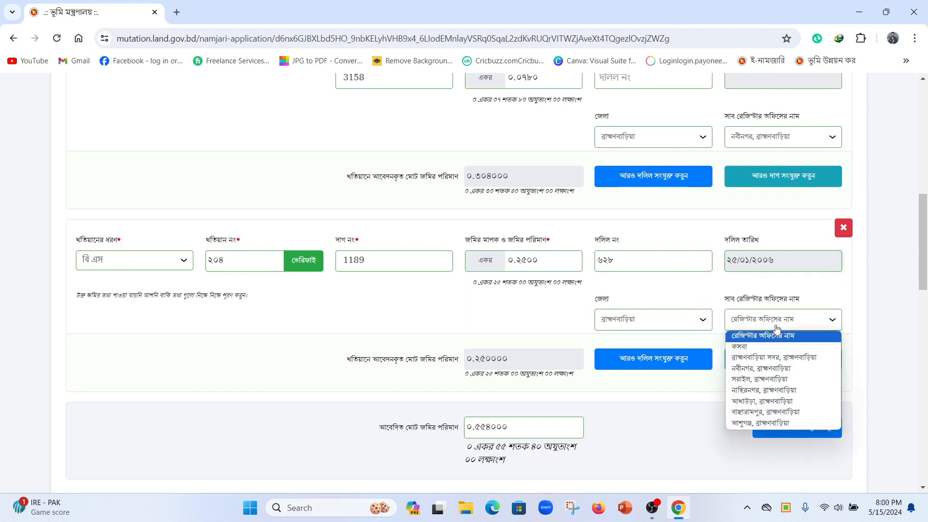
left_click(762, 369)
scroll(612, 397, "down", 1)
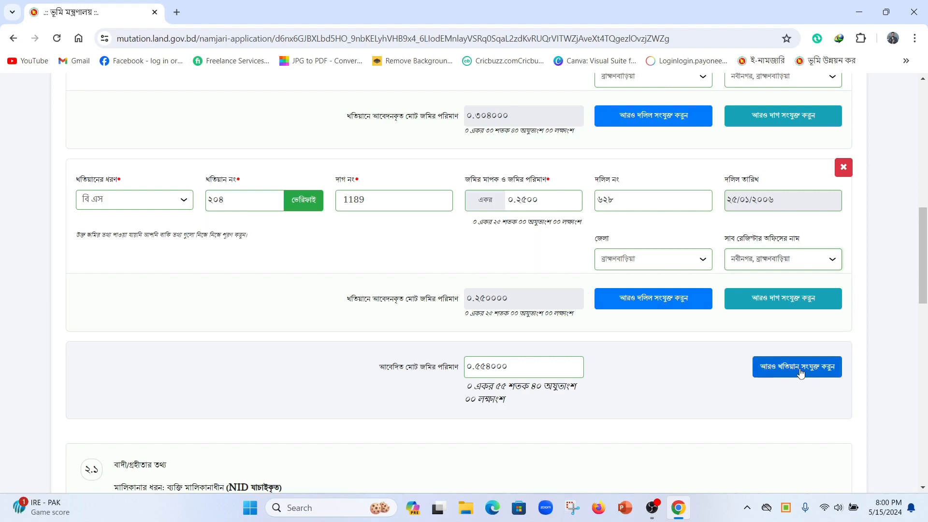
scroll(800, 372, "down", 1)
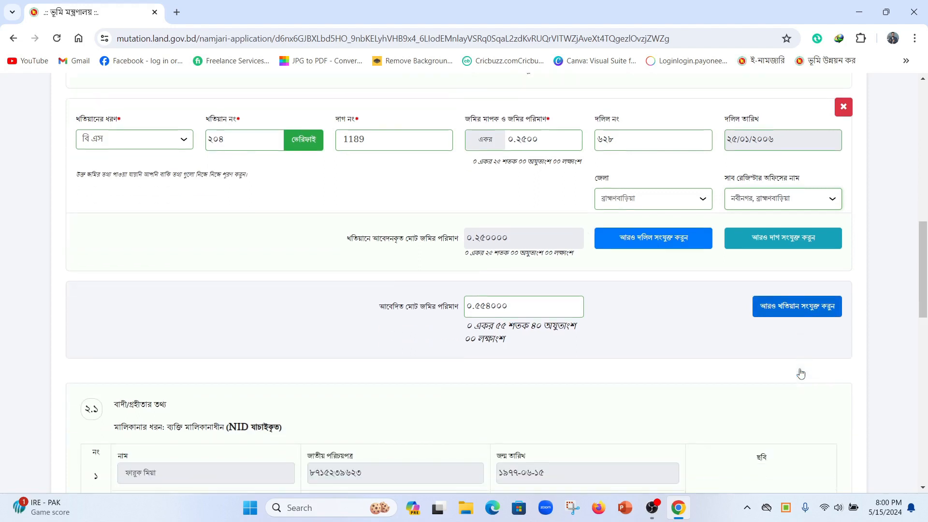
Step: Add a third khatian entry and verify khatian number ৫০৫
left_click(805, 320)
scroll(267, 271, "down", 1)
left_click(228, 267)
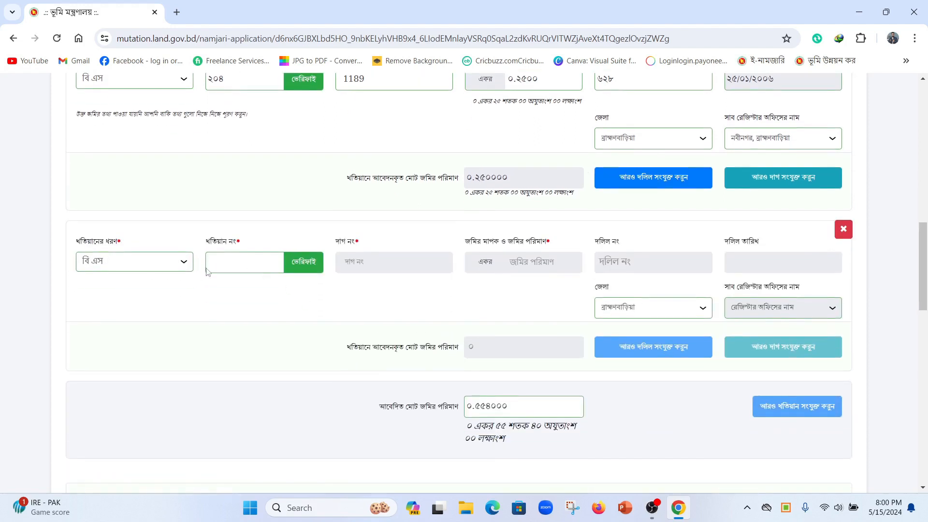
type("৫০৫")
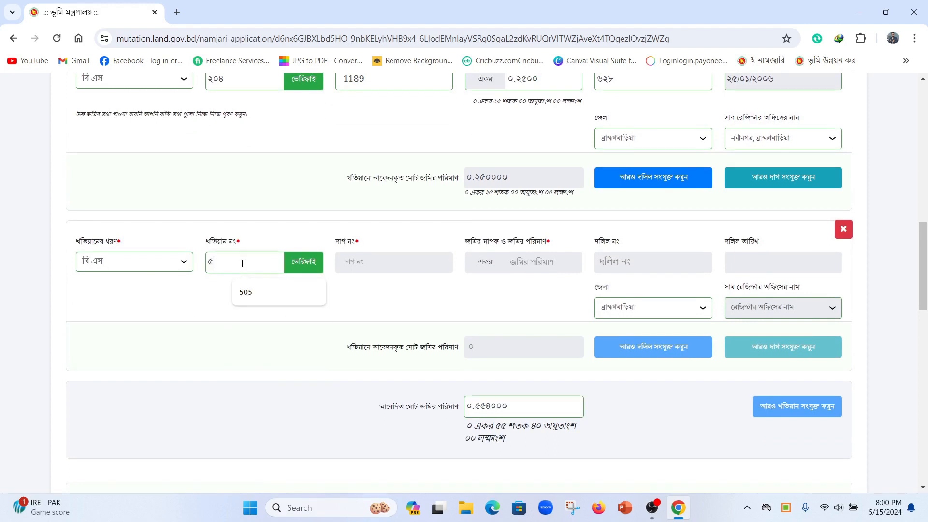
left_click(299, 260)
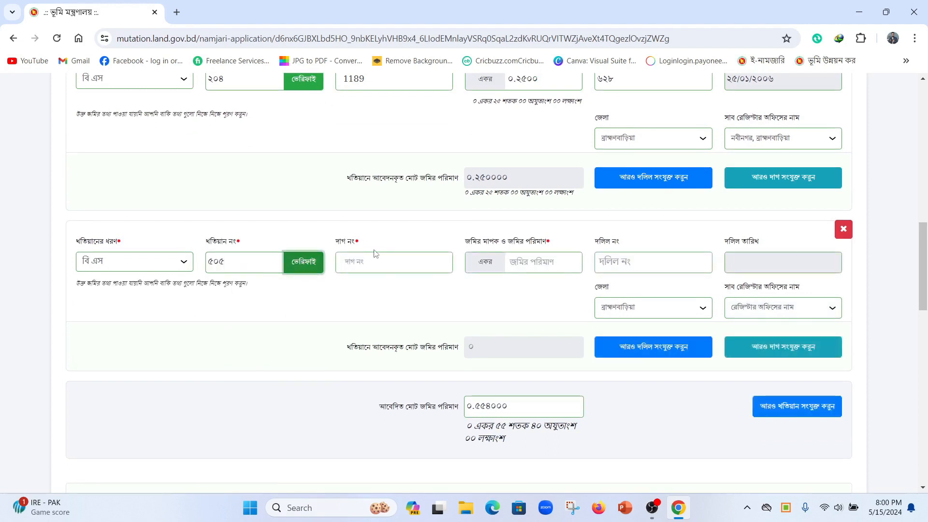
Step: Enter dag 3029 with ০.০৮০৯ acres
left_click(381, 260)
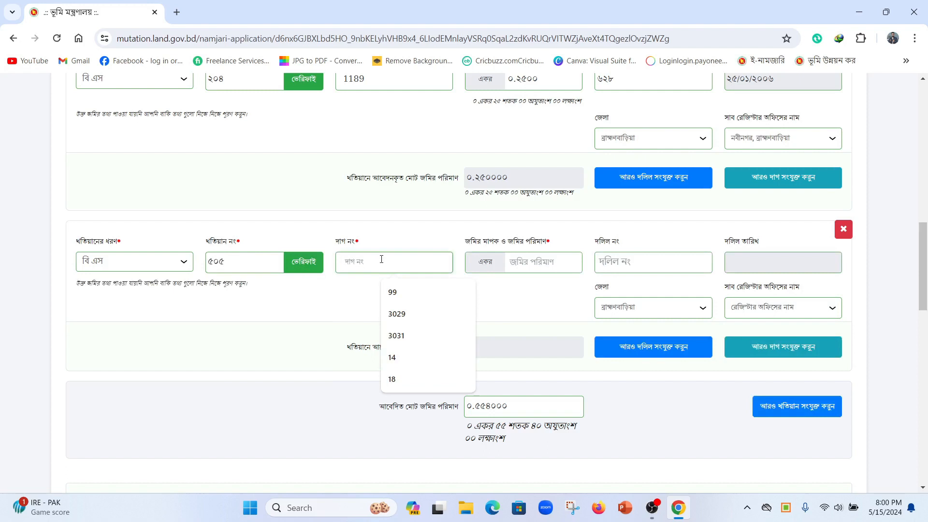
type("3029")
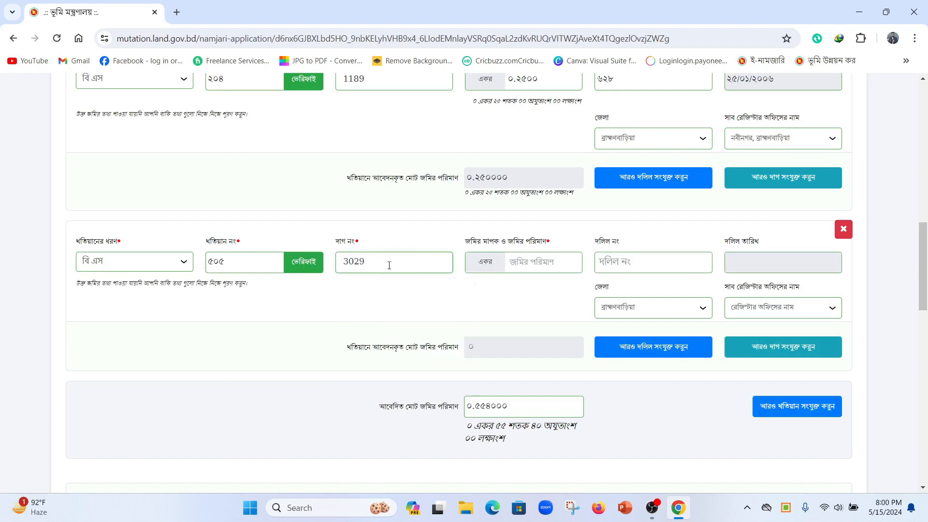
left_click(530, 259)
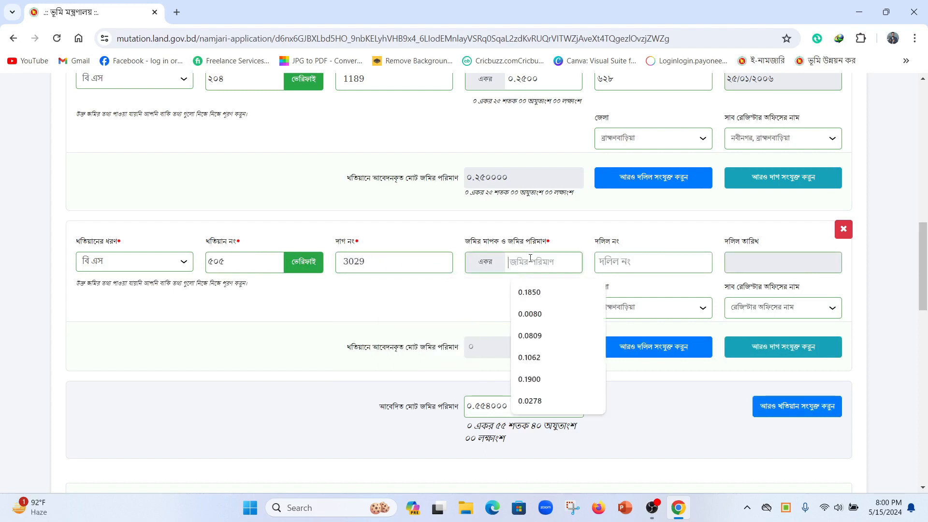
type("০.০৮০৯")
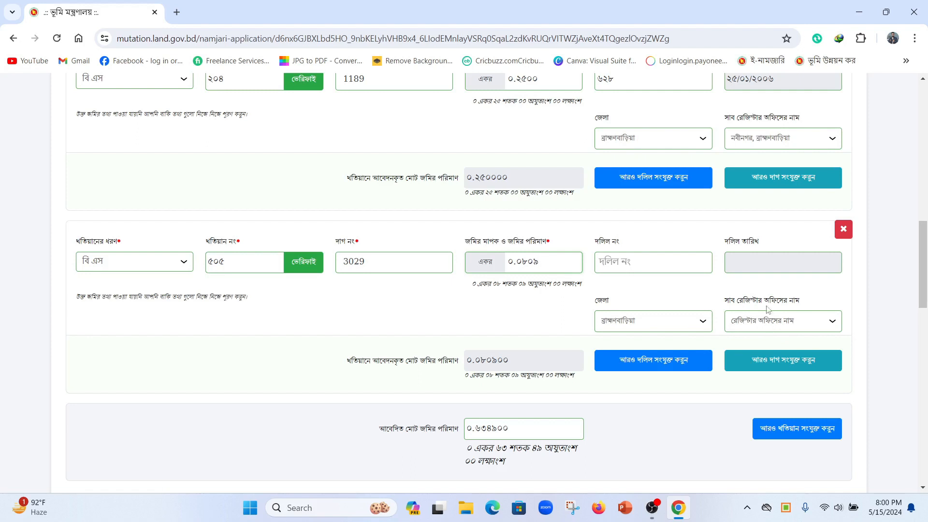
Step: Browse the deed-date calendar across decades, then close it without choosing a date
left_click(765, 262)
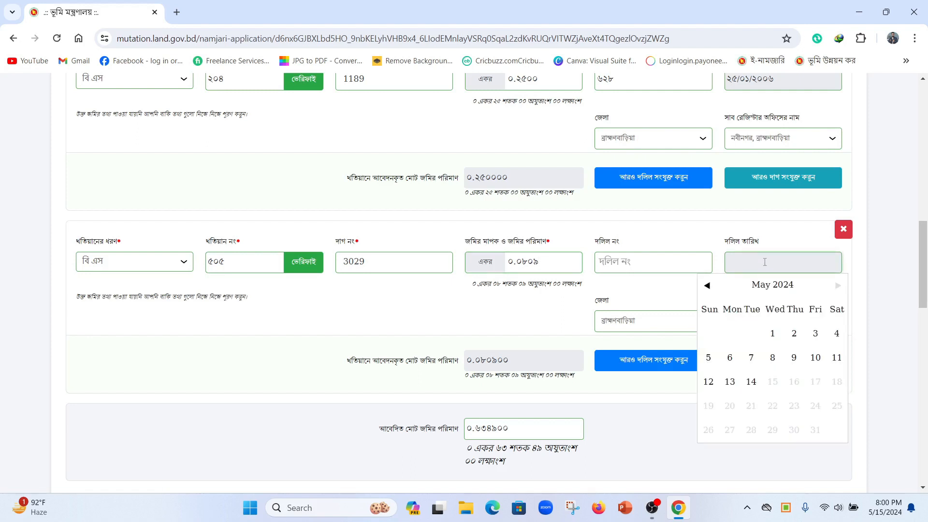
left_click(773, 289)
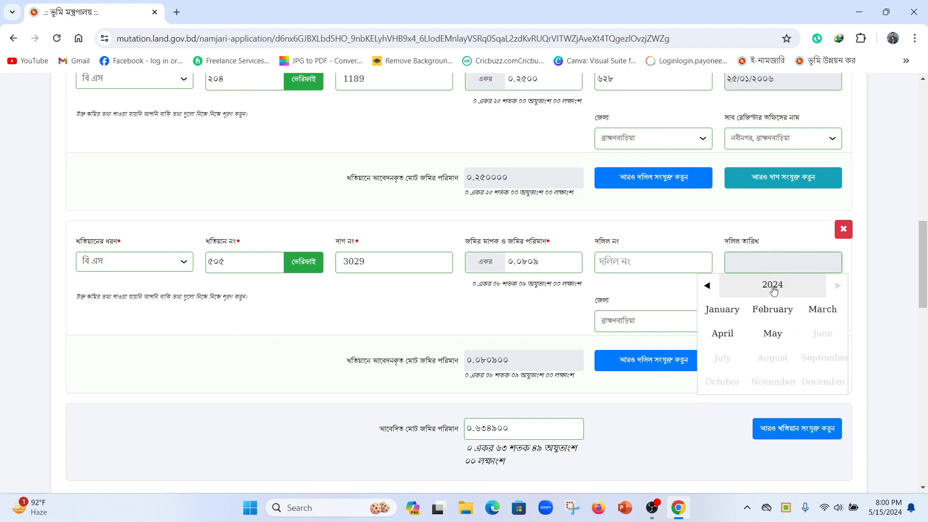
left_click(773, 287)
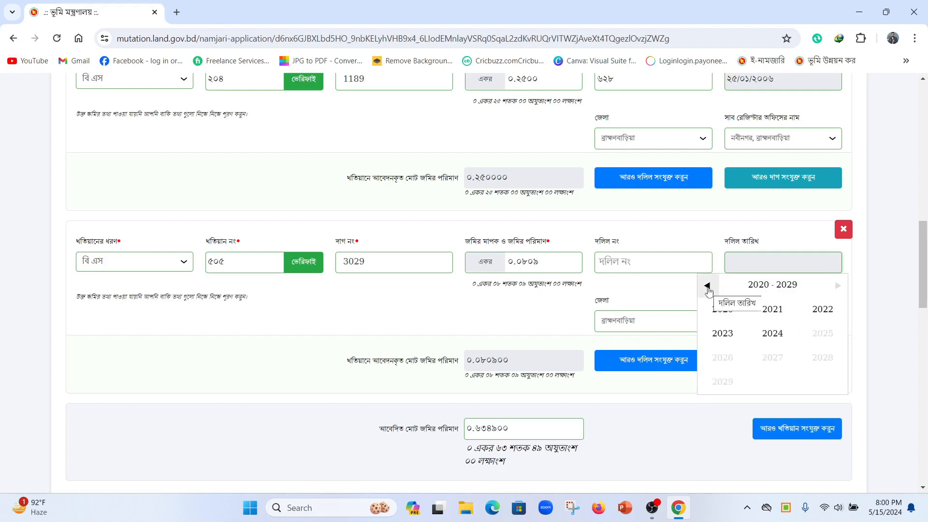
left_click(707, 286)
left_click(707, 286)
left_click(707, 285)
left_click(707, 286)
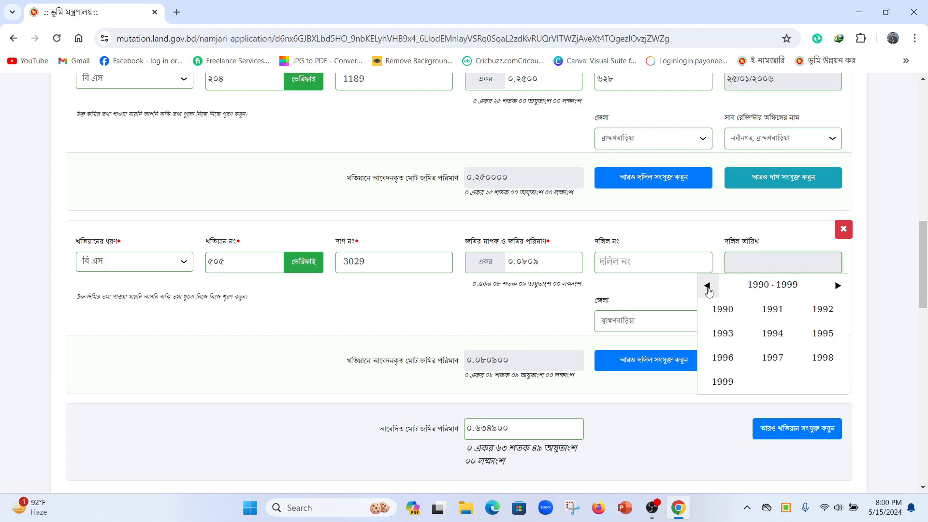
left_click(707, 286)
left_click(707, 286)
left_click(707, 286)
left_click(707, 286)
left_click(707, 286)
left_click(708, 286)
left_click(707, 286)
left_click(708, 285)
left_click(837, 286)
left_click(837, 286)
left_click(837, 286)
left_click(837, 286)
left_click(837, 286)
left_click(837, 285)
left_click(837, 286)
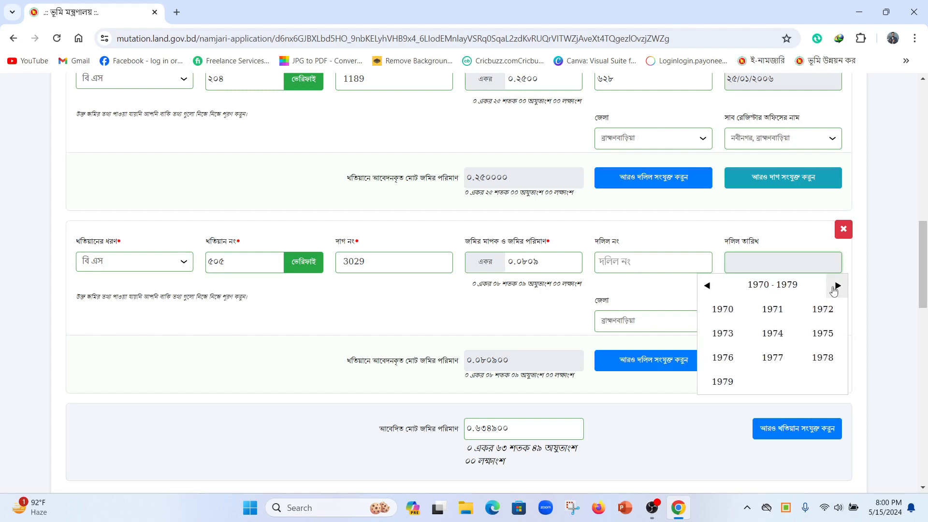
left_click(837, 286)
left_click(637, 302)
scroll(367, 397, "down", 1)
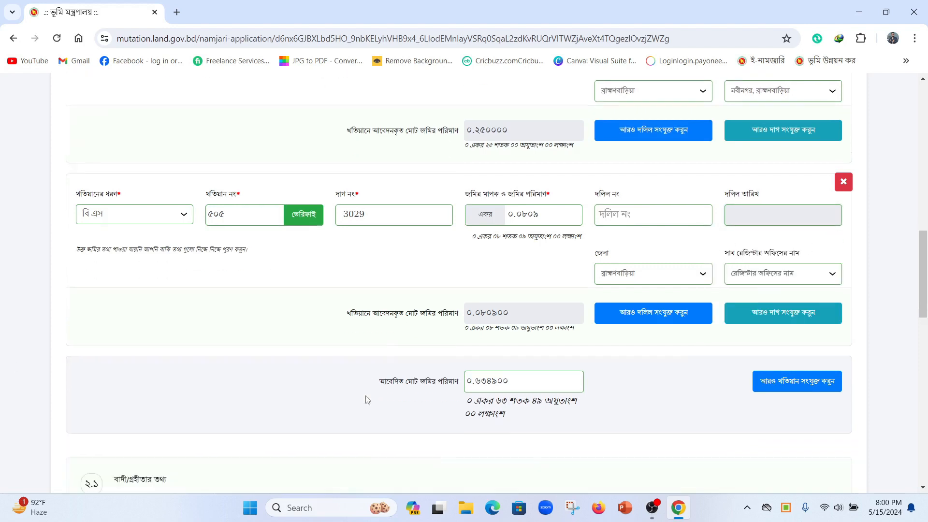
Step: Add a fourth khatian entry and verify khatian number ৯৮
left_click(778, 372)
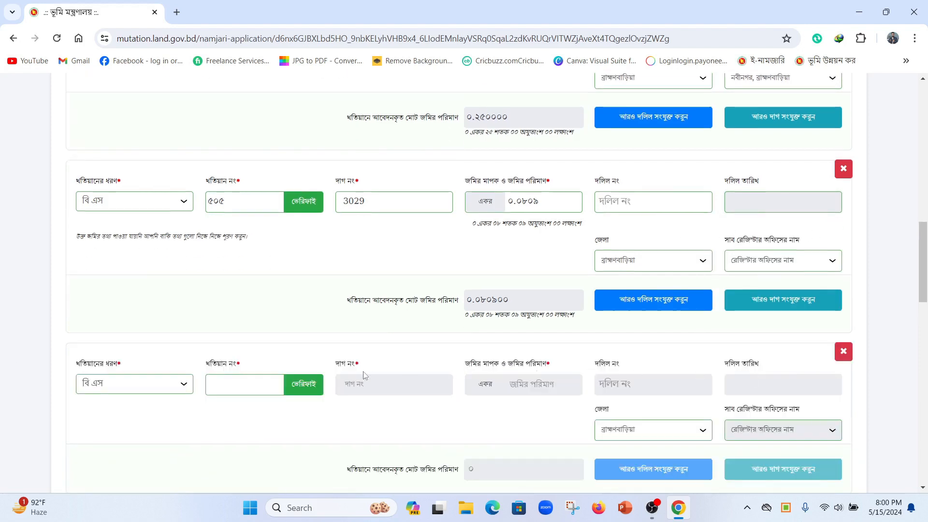
left_click(253, 386)
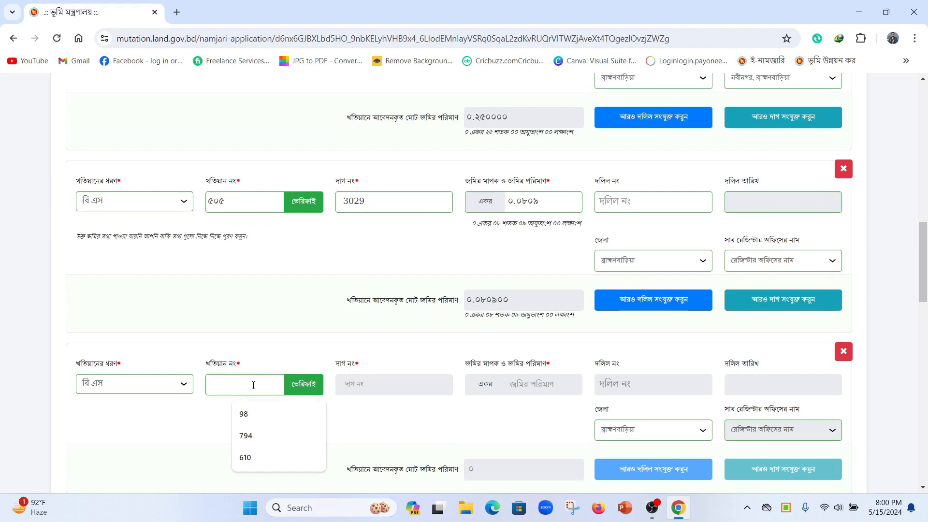
type("98")
left_click(304, 384)
Step: Enter dag 3153 with 0.0450 acres
left_click(361, 383)
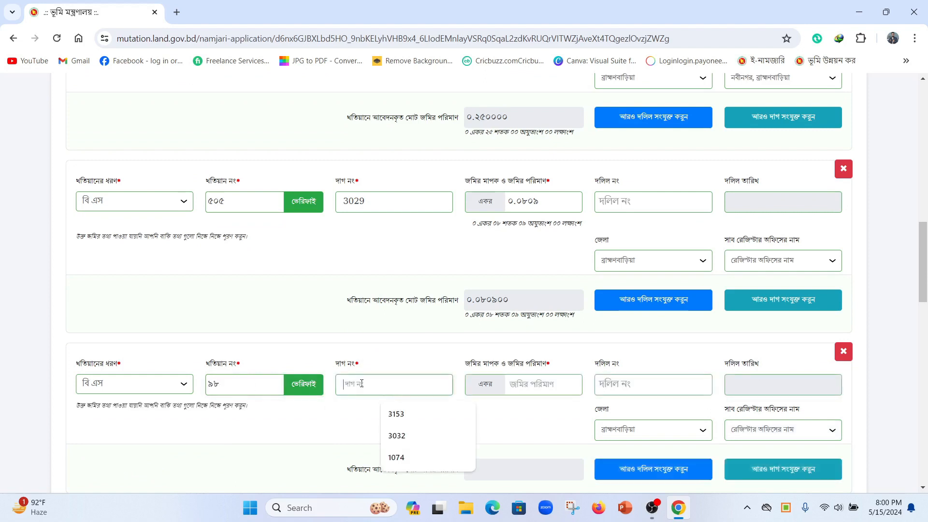
type("3153")
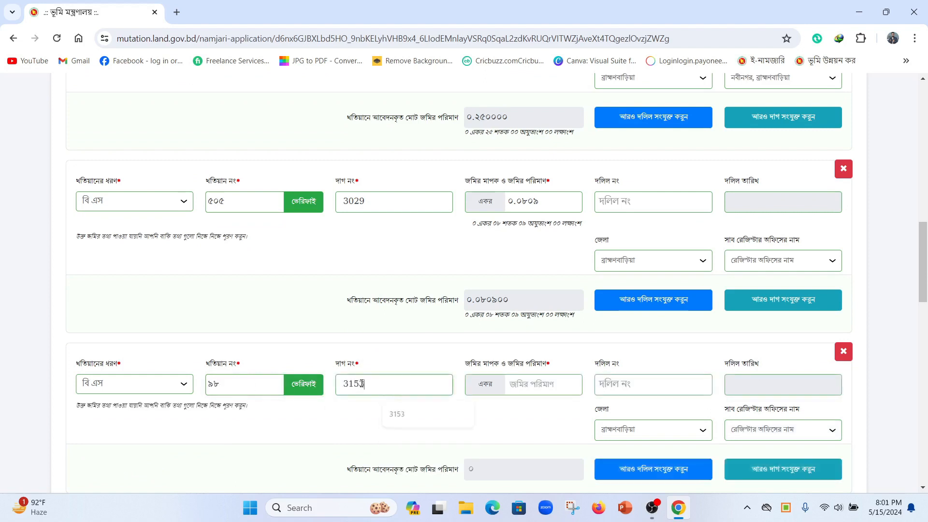
left_click(532, 380)
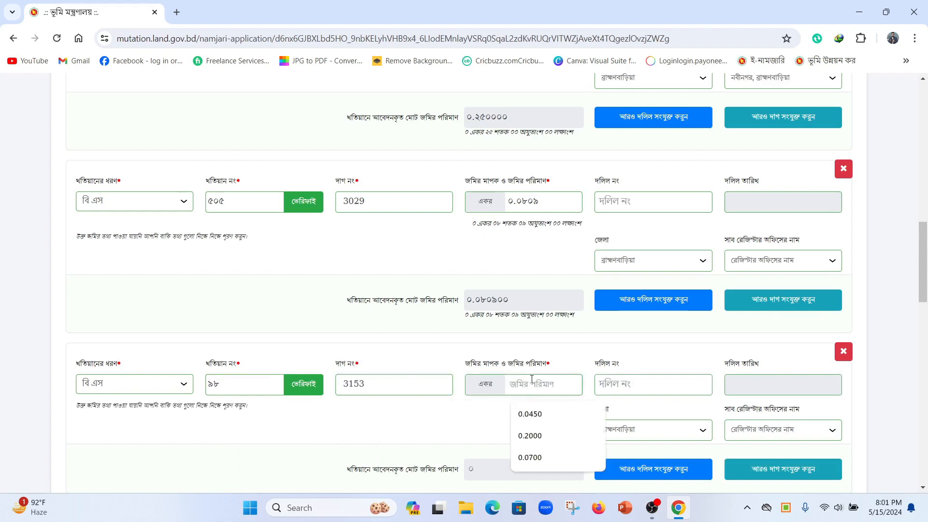
type("0.0450")
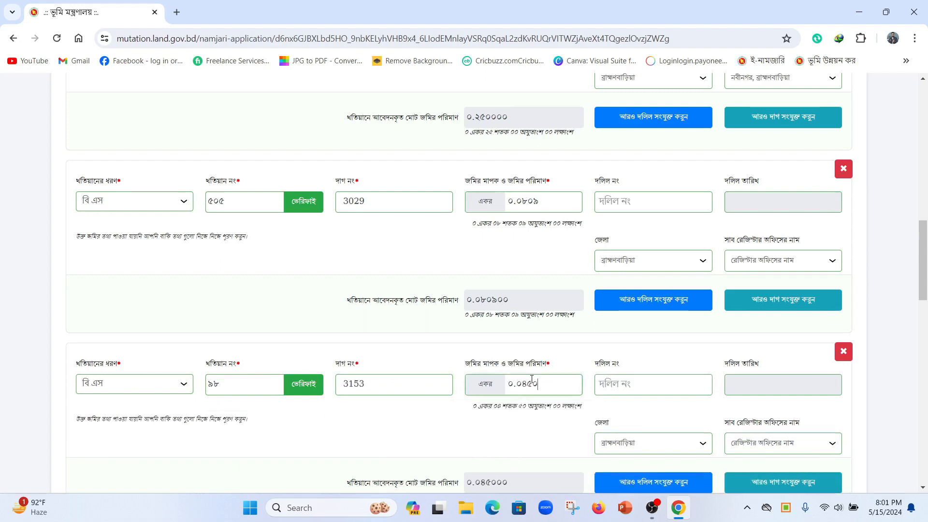
scroll(535, 375, "down", 3)
Step: Give dag 3153 deed ৮৭৯৭ dated 14/12/2003 at the নবীনগর, ব্রাহ্মণবাড়িয়া office
left_click(629, 207)
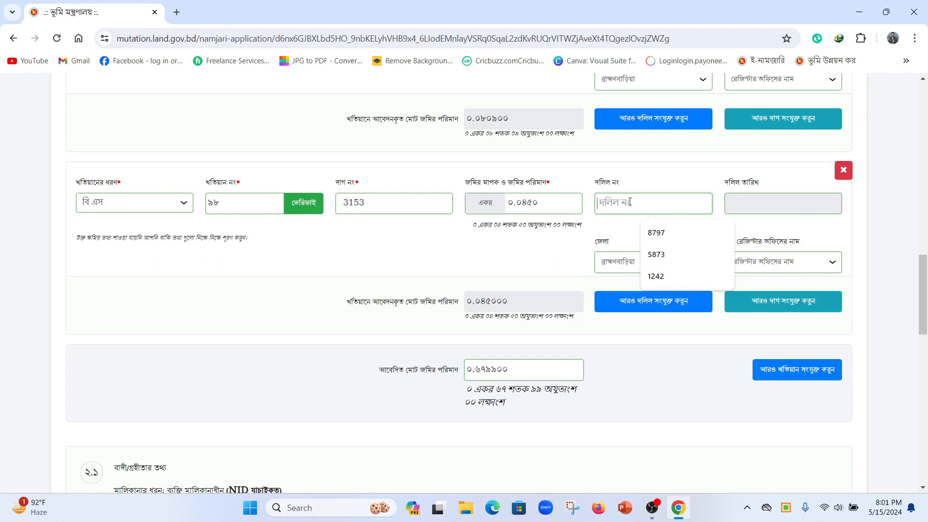
type("৮৭৯৭")
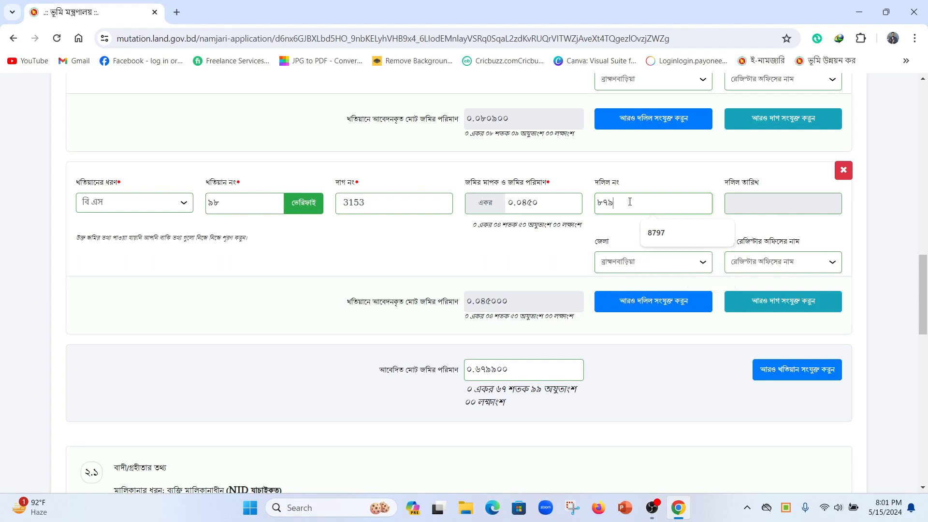
left_click(772, 204)
left_click(772, 225)
left_click(772, 225)
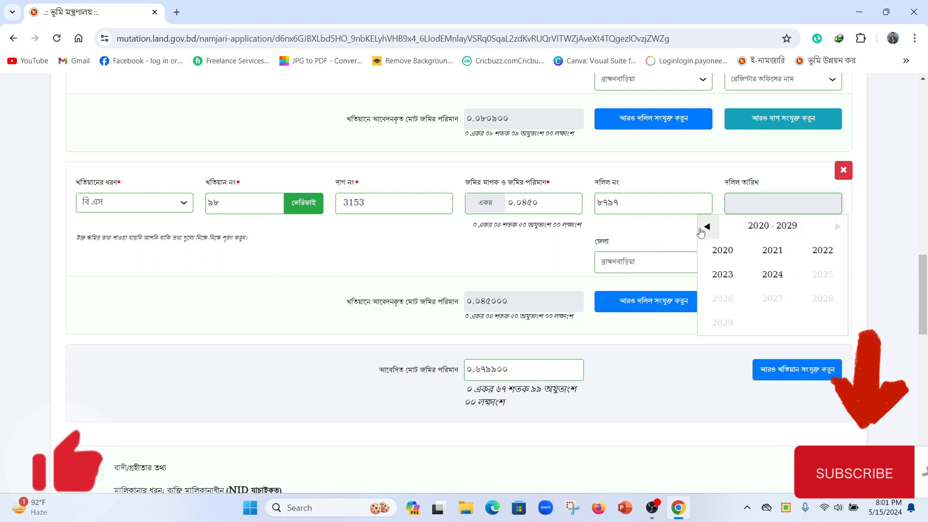
left_click(702, 231)
left_click(702, 231)
left_click(723, 274)
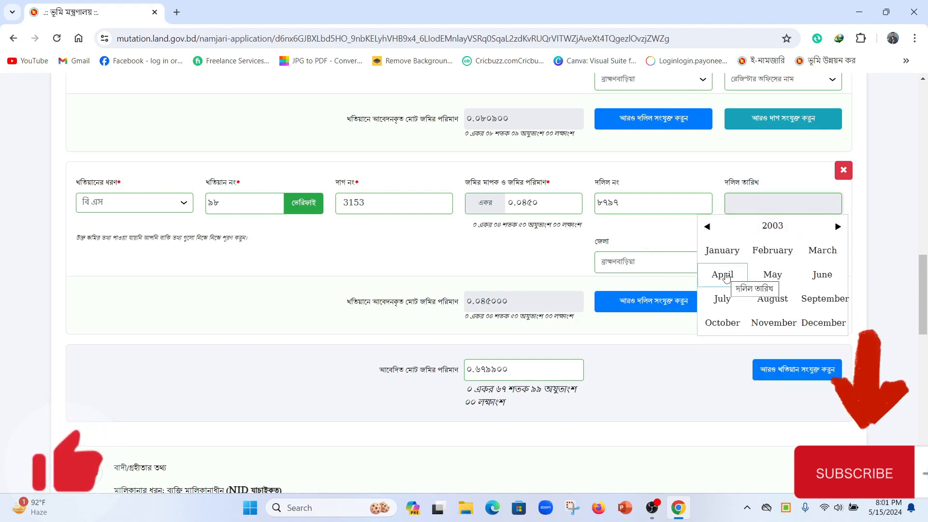
left_click(832, 322)
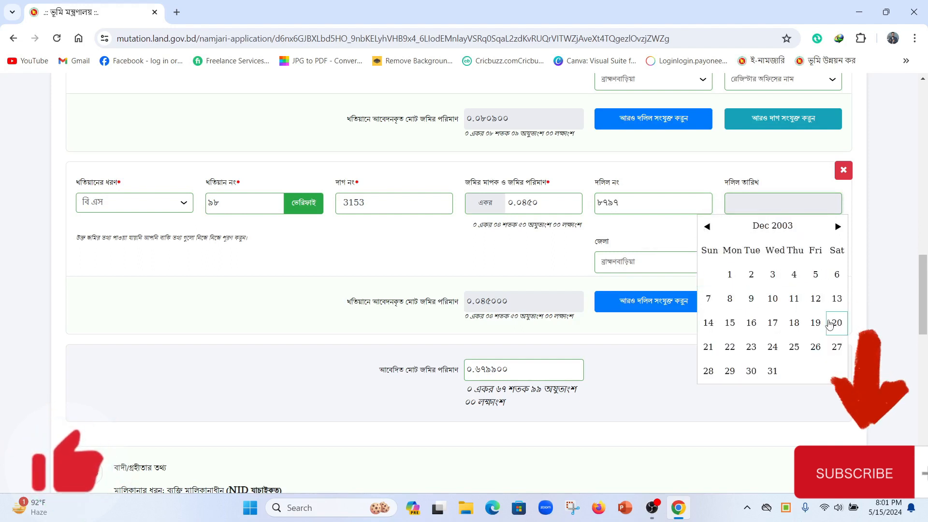
left_click(709, 323)
left_click(763, 262)
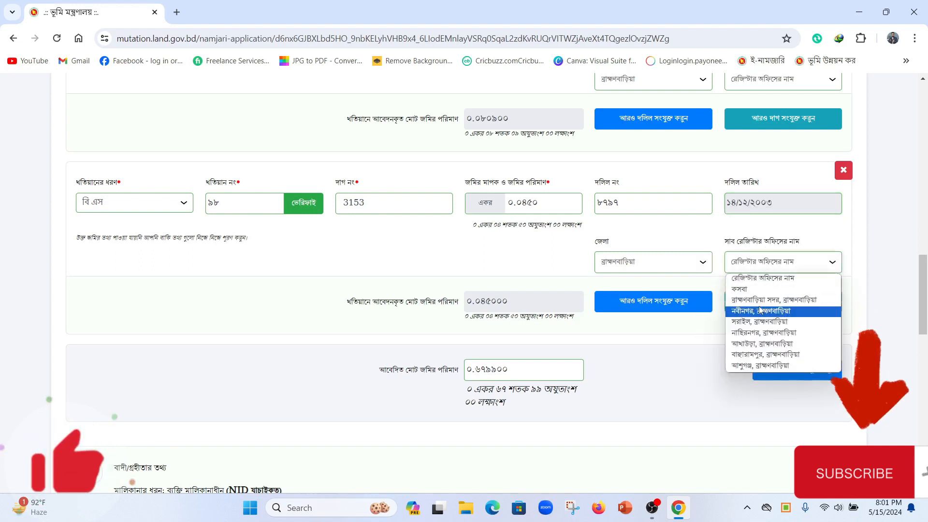
left_click(760, 310)
Step: Add a blank fifth khatian block to the application
scroll(425, 306, "down", 3)
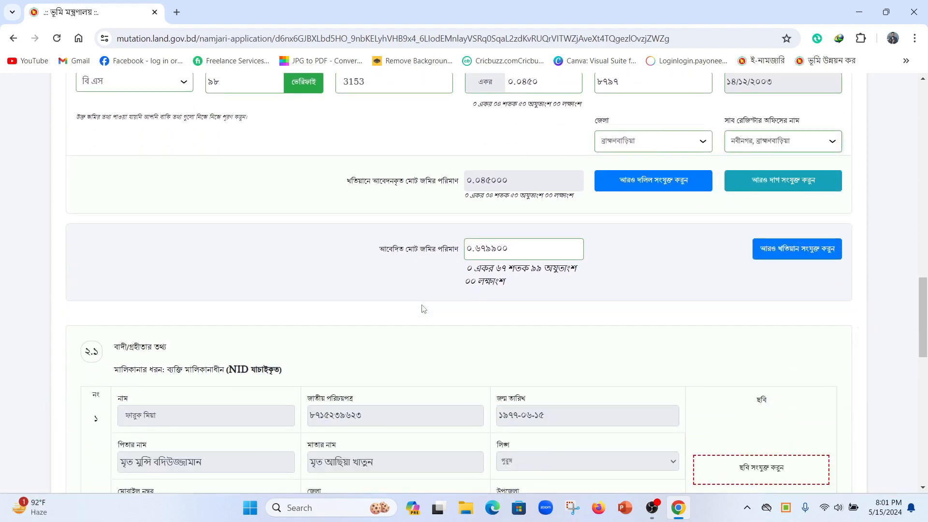
scroll(421, 309, "up", 1)
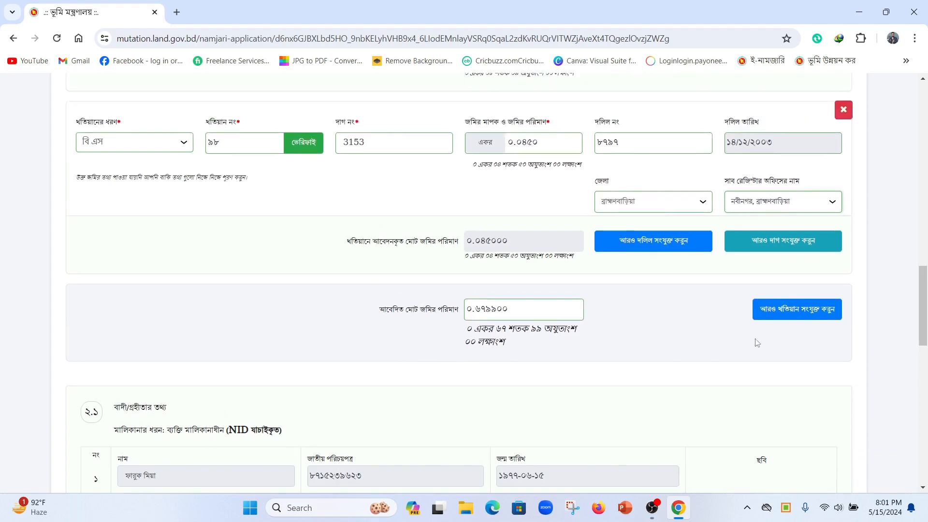
left_click(795, 314)
scroll(333, 323, "down", 1)
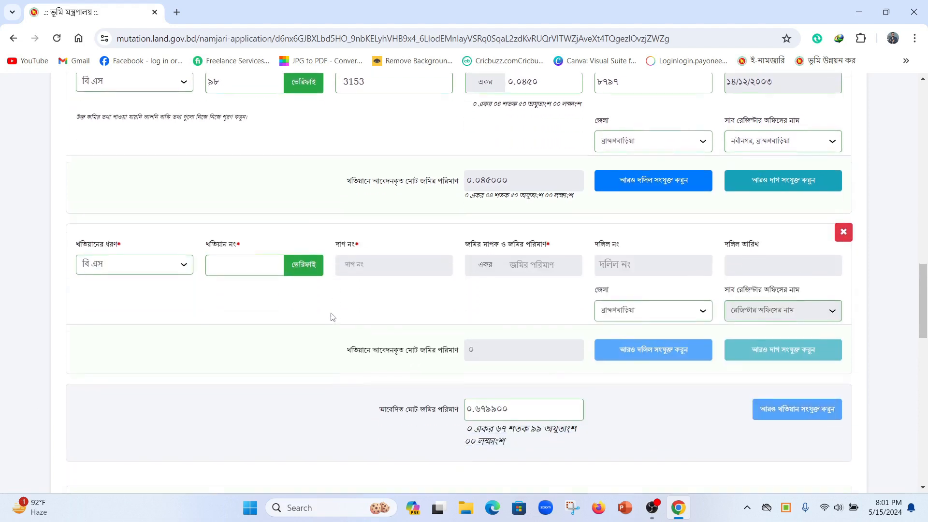
Step: Verify khatian ৩১ and enter dag 3158 with 0.0780 acres in the new block
left_click(245, 264)
type("31")
left_click(304, 265)
left_click(380, 265)
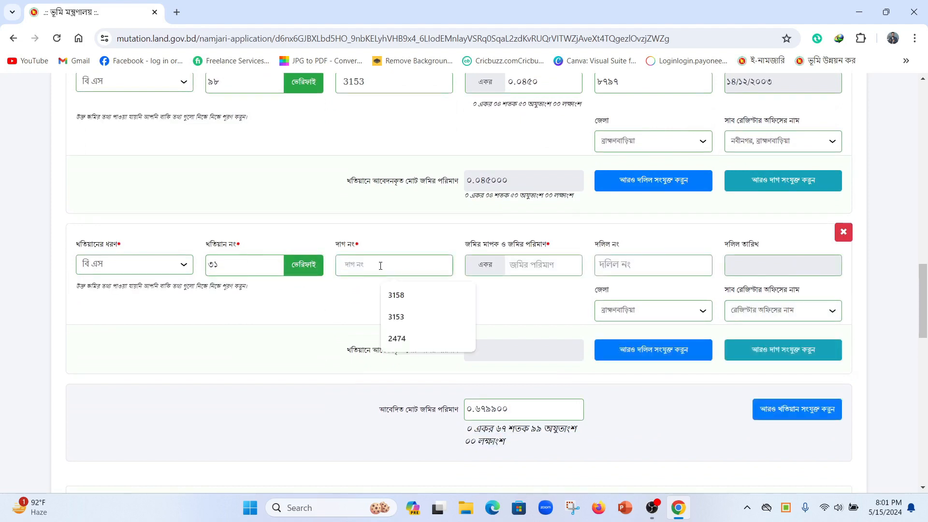
type("3158")
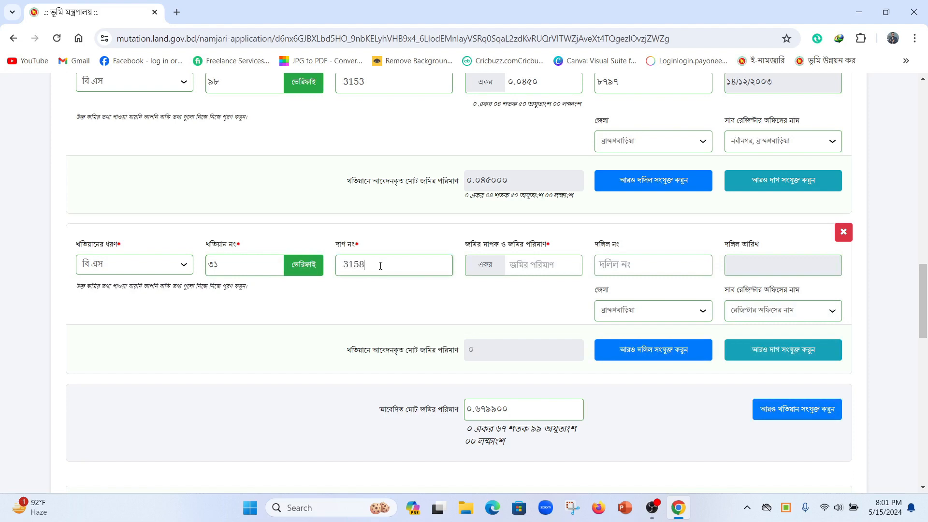
left_click(536, 265)
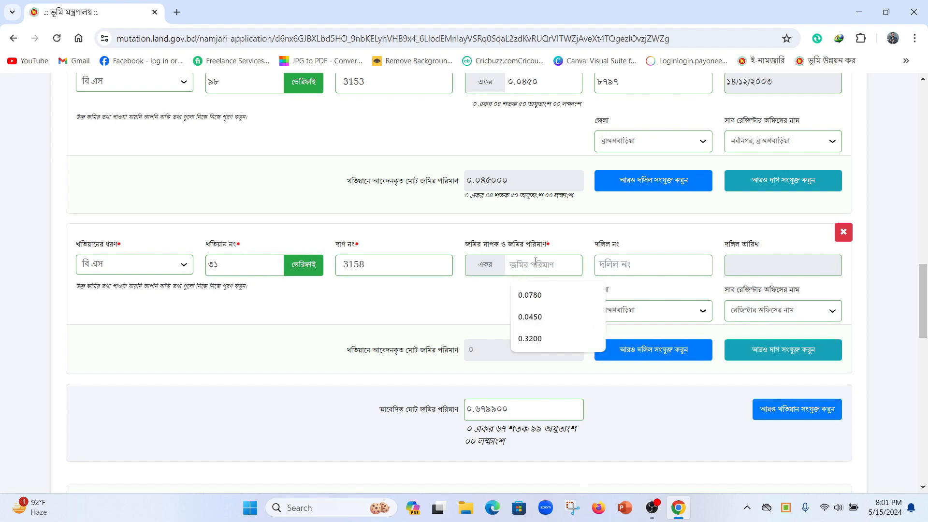
type("0.0780")
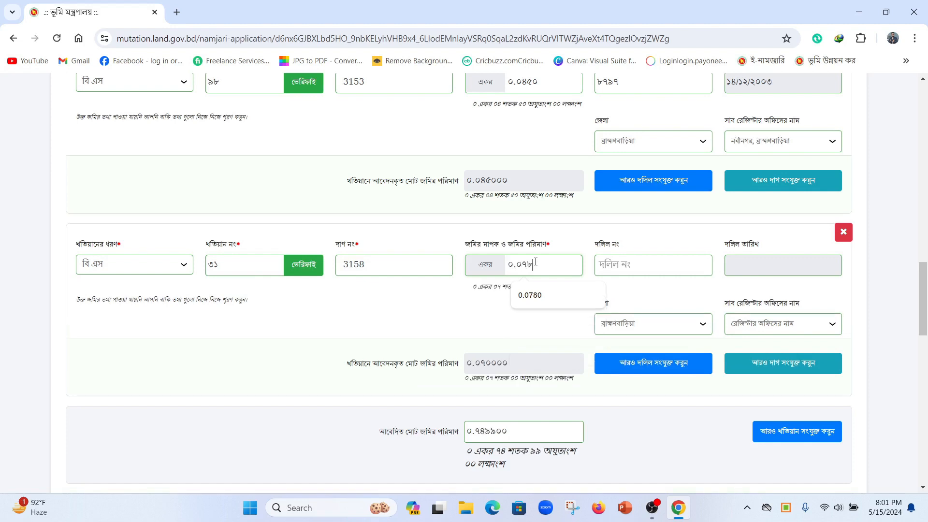
left_click(627, 270)
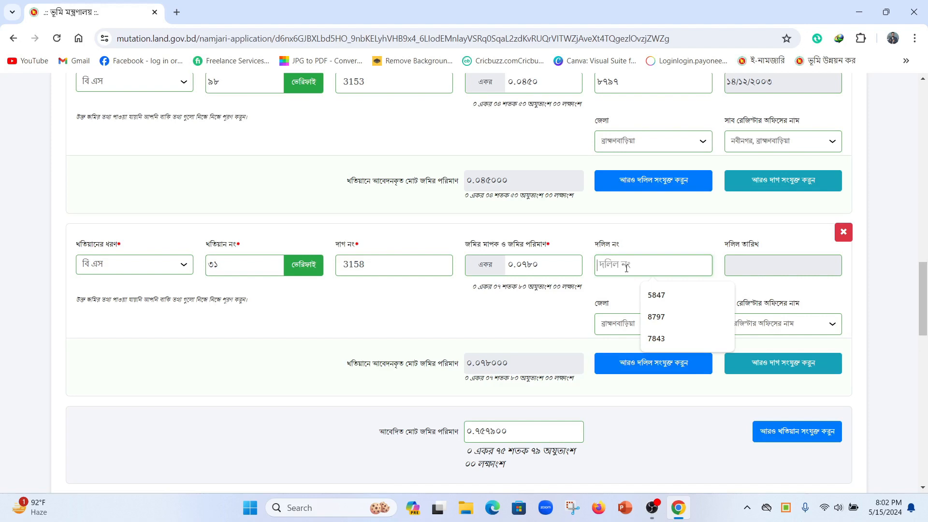
Step: Set dag 1306's land amount to 0.0014 acres
type("৩")
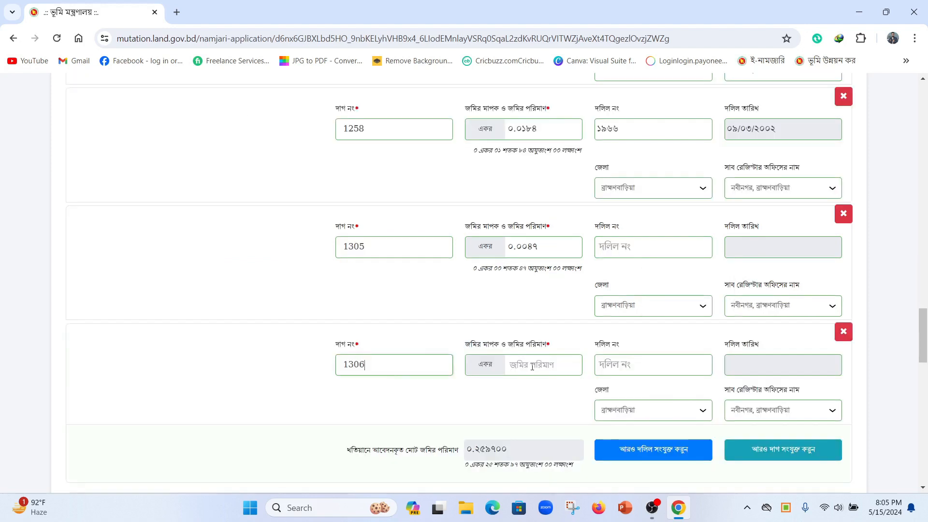
left_click(532, 365)
type("0.0014")
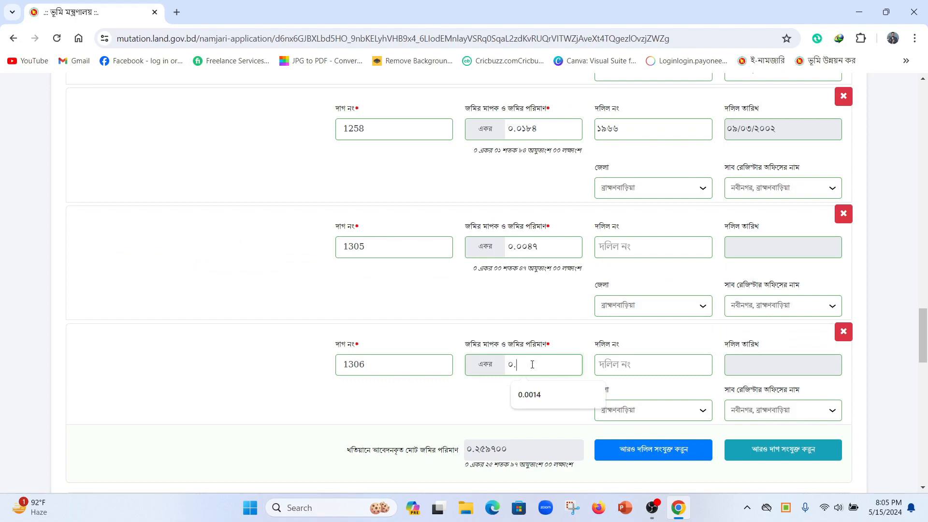
scroll(534, 365, "down", 4)
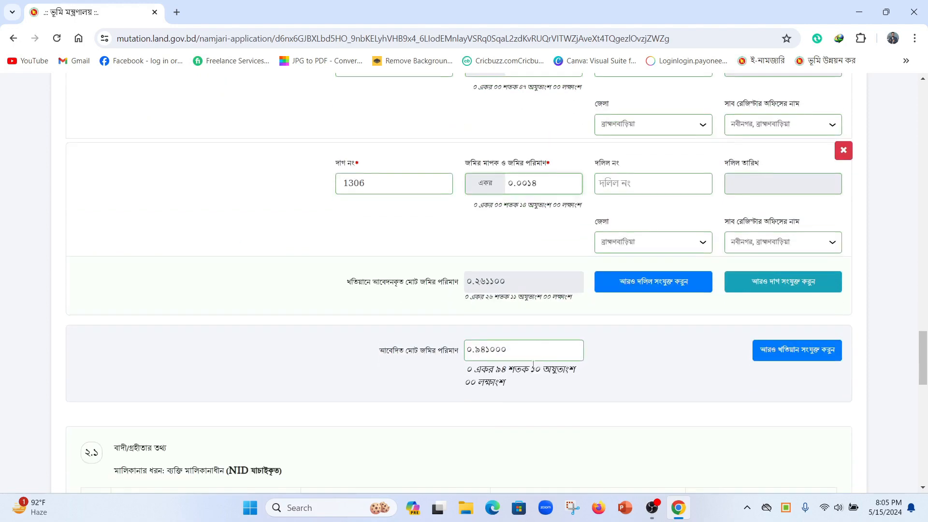
Step: Add dag row 1307 with 0.0047 acres and review the ০.৯৪৫৭০০ total
left_click(782, 285)
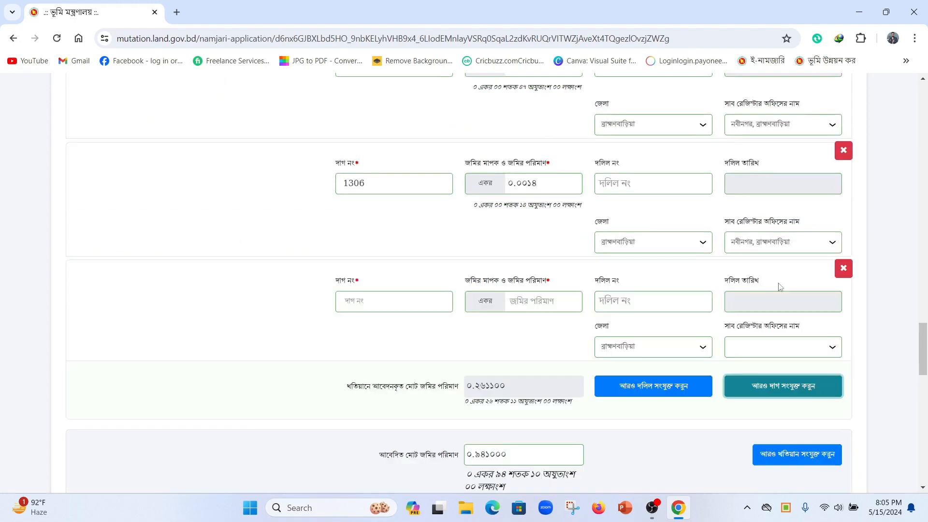
left_click(392, 302)
type("1307")
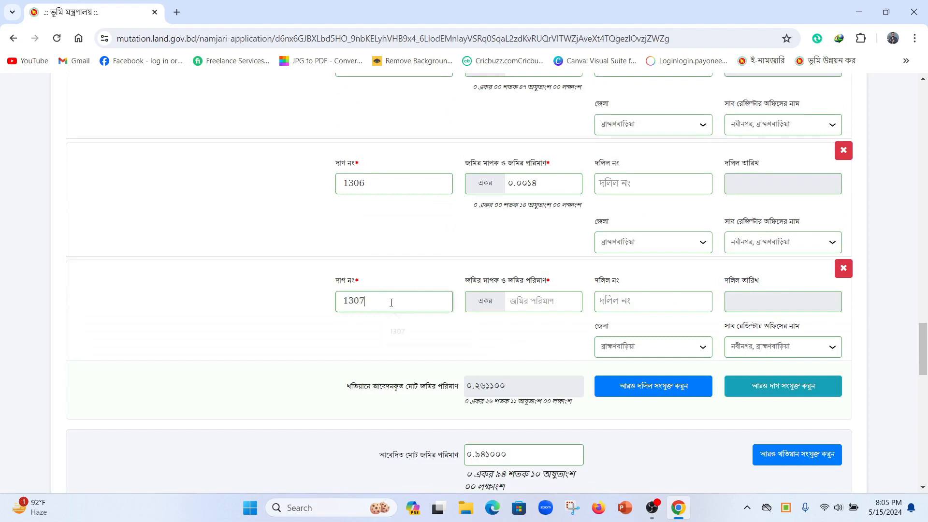
left_click(543, 301)
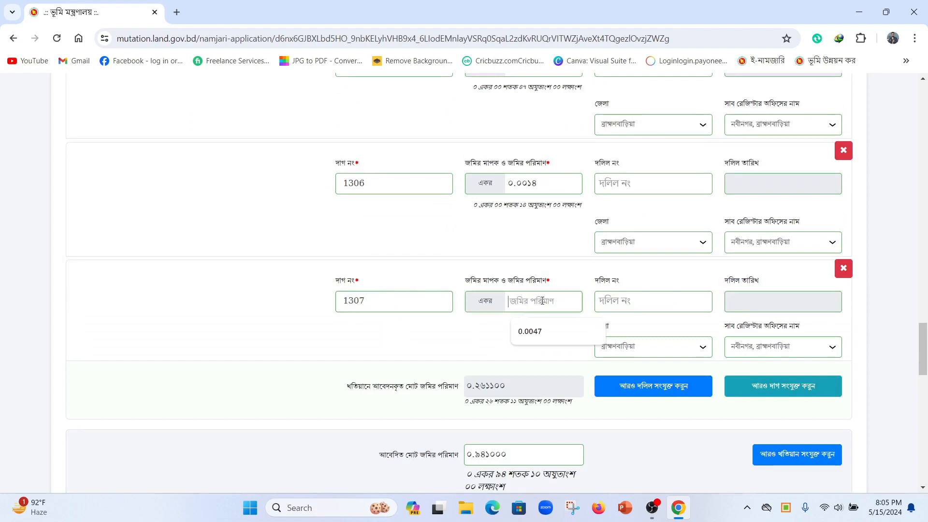
type("0.0047")
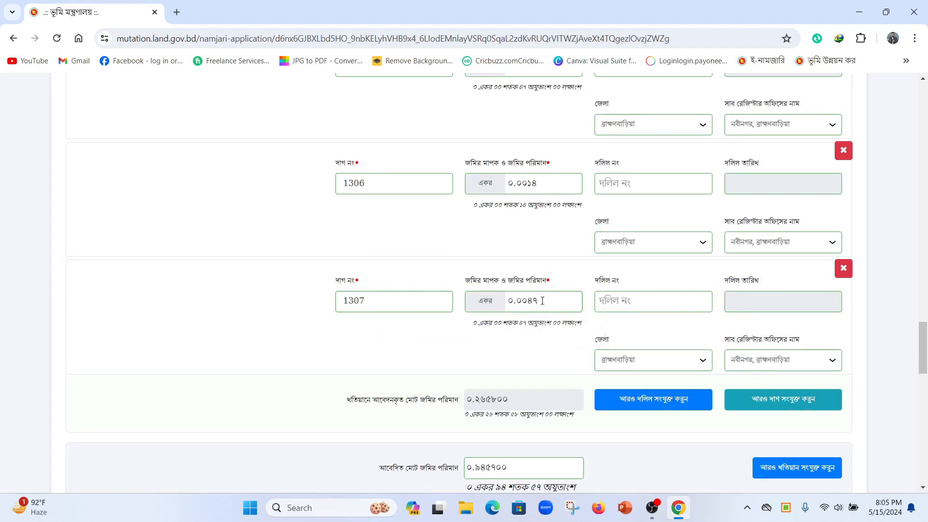
scroll(490, 320, "down", 3)
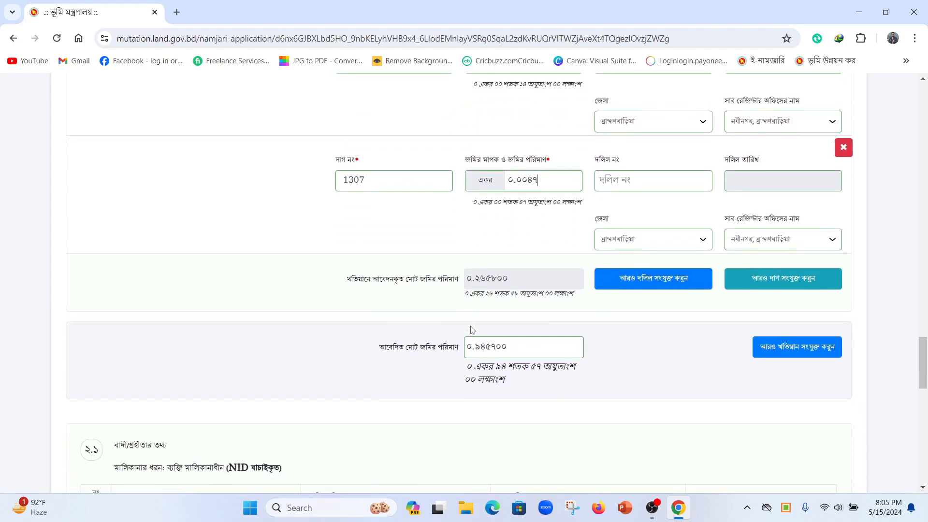
scroll(423, 332, "down", 3)
scroll(423, 333, "up", 10)
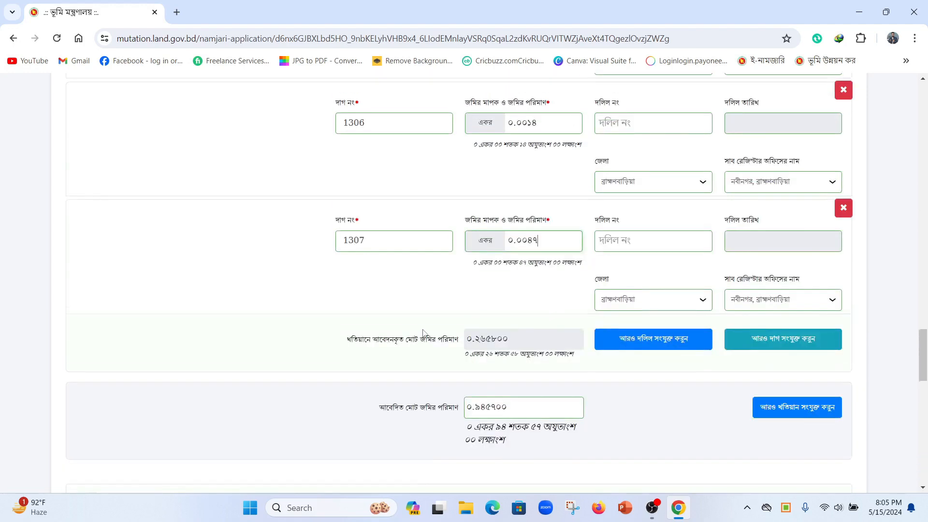
scroll(424, 333, "up", 15)
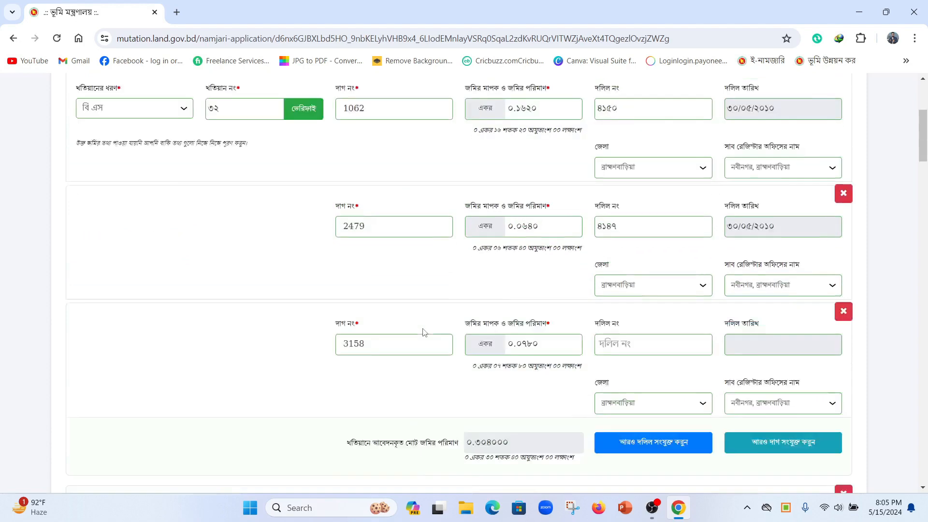
scroll(423, 333, "up", 3)
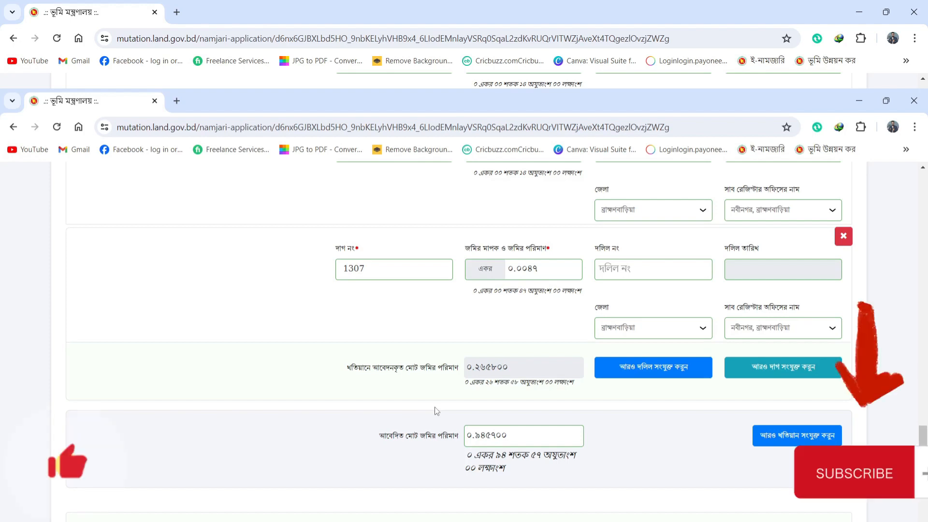
scroll(436, 411, "down", 12)
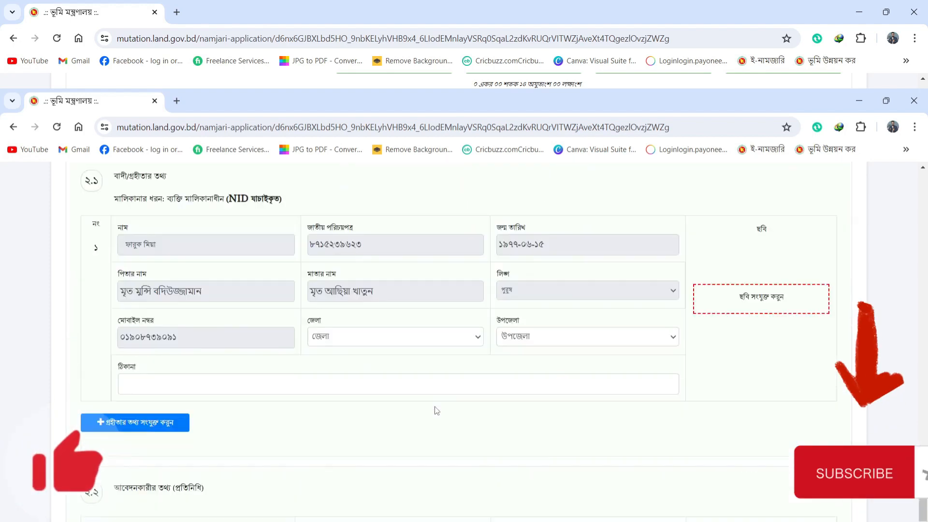
Step: Set the receiver's district to ব্রাহ্মণবাড়িয়া and upazila to নবীনগর
scroll(435, 410, "up", 3)
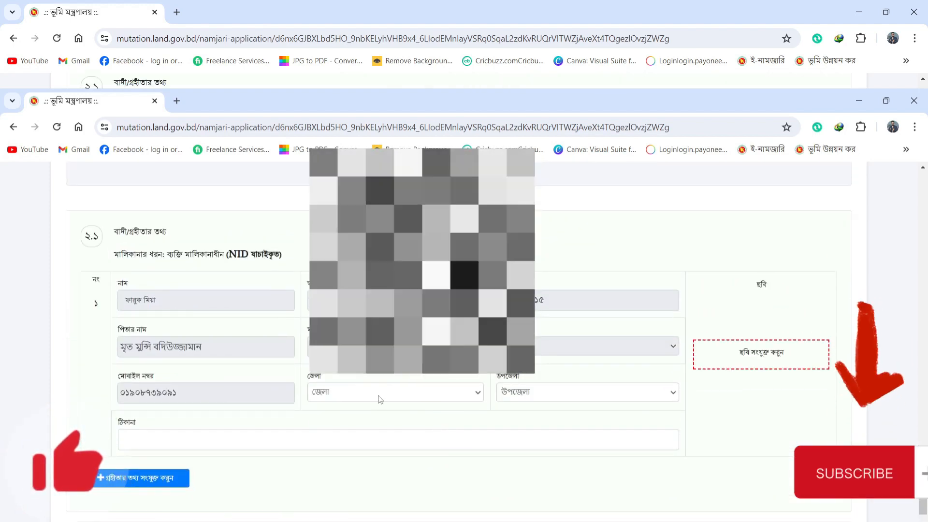
left_click(380, 396)
scroll(421, 261, "down", 5)
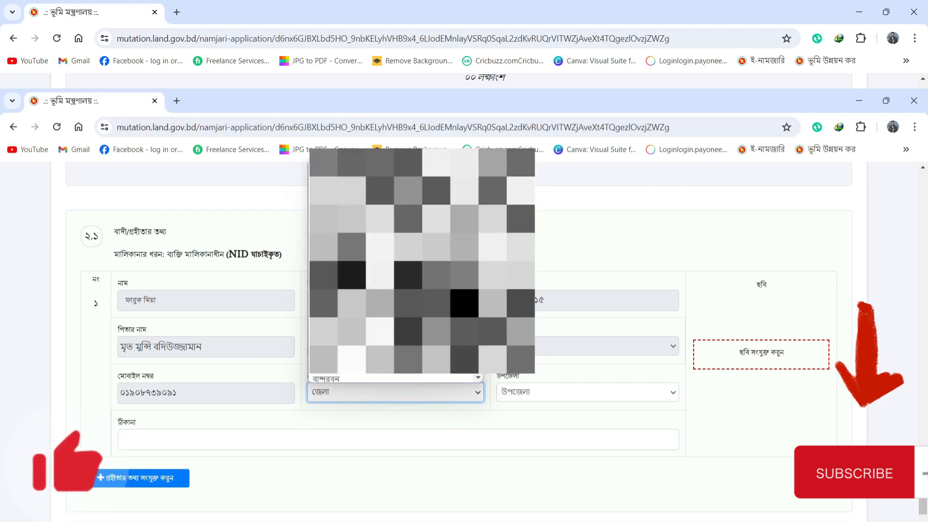
left_click(377, 270)
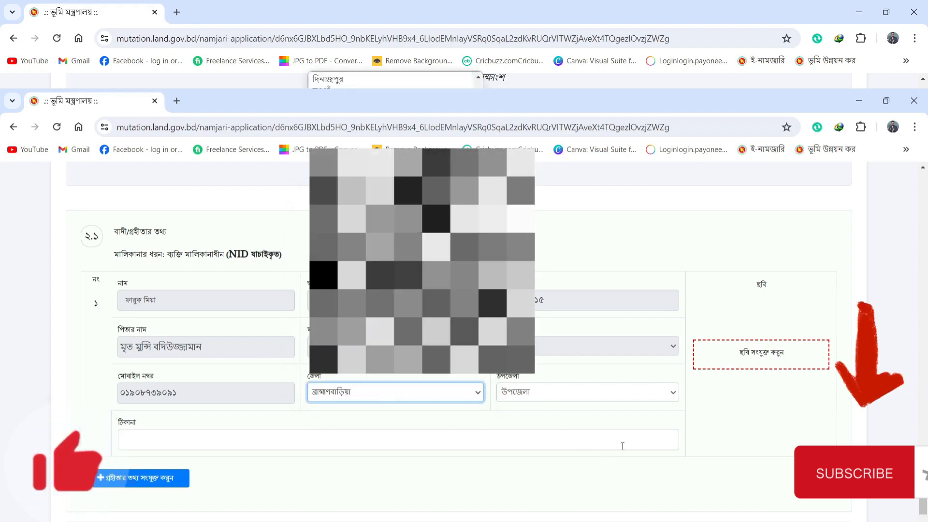
left_click(550, 394)
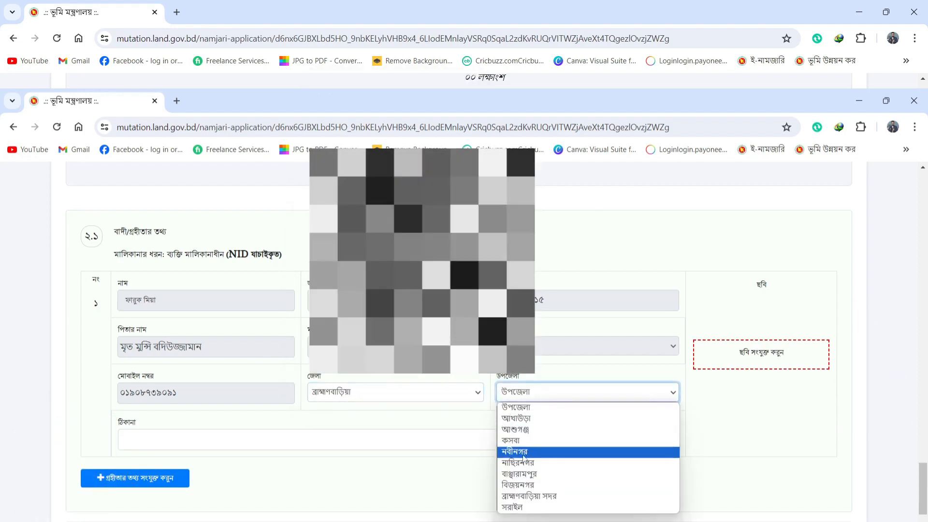
left_click(537, 437)
Step: Enter the receiver's full village, post office, upazila and district address in ঠিকানা
left_click(405, 445)
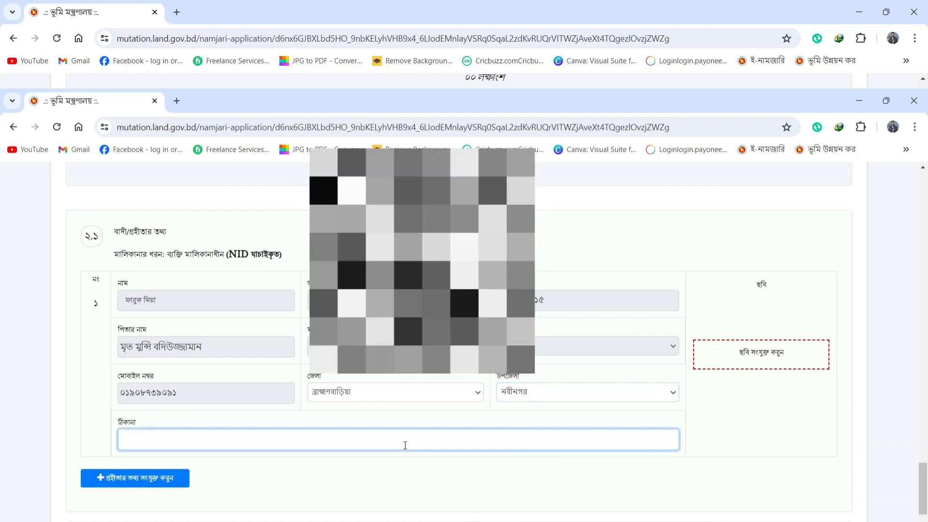
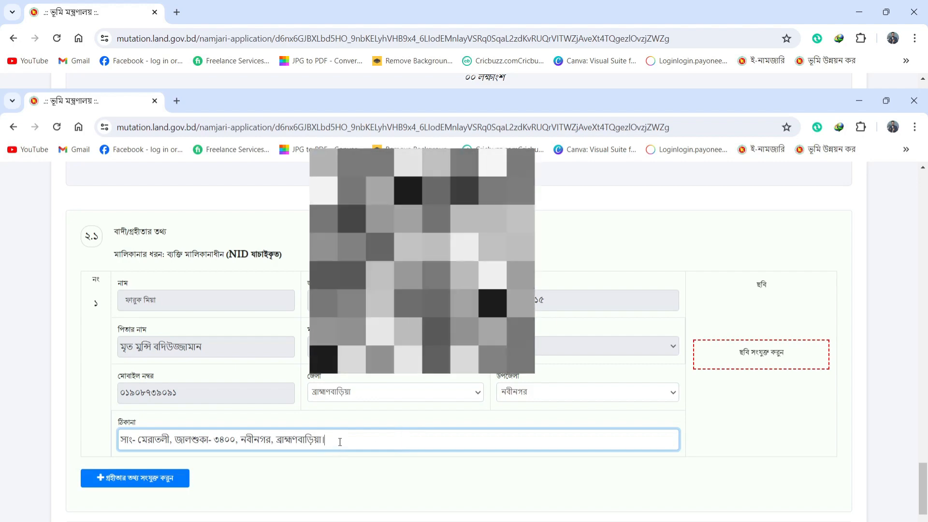
Step: Copy the receiver's address into the applicant's ঠিকানা in section ২.২
left_click_drag(340, 442, 107, 448)
key("ctrl+c")
scroll(440, 455, "down", 5)
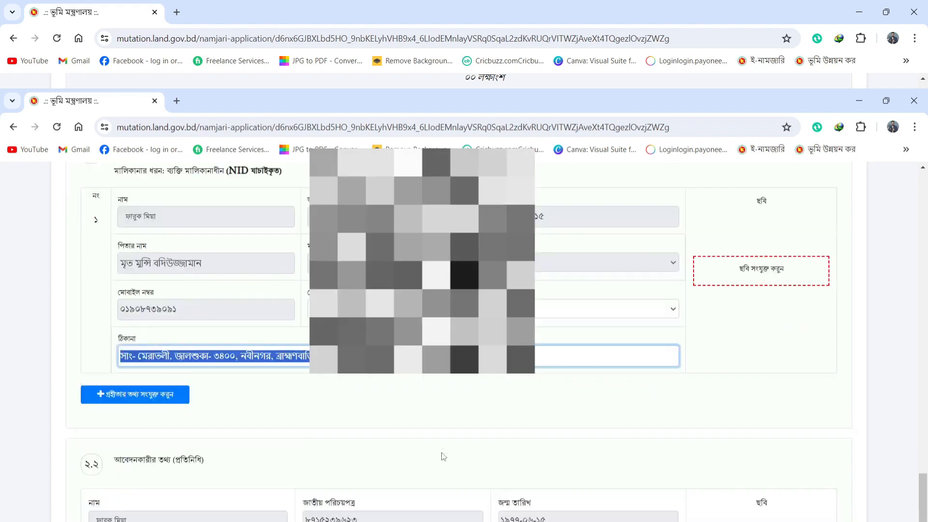
left_click(388, 516)
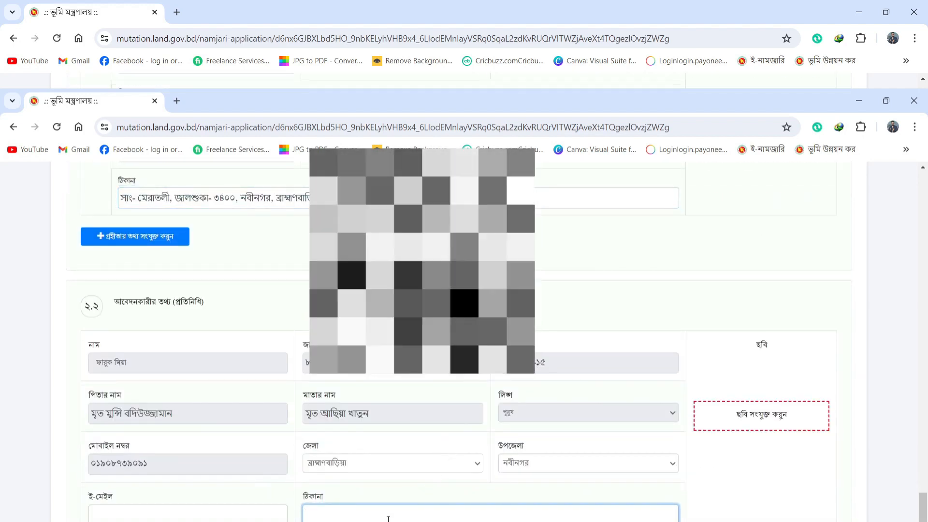
key("ctrl+v")
scroll(493, 446, "up", 1)
scroll(493, 445, "down", 2)
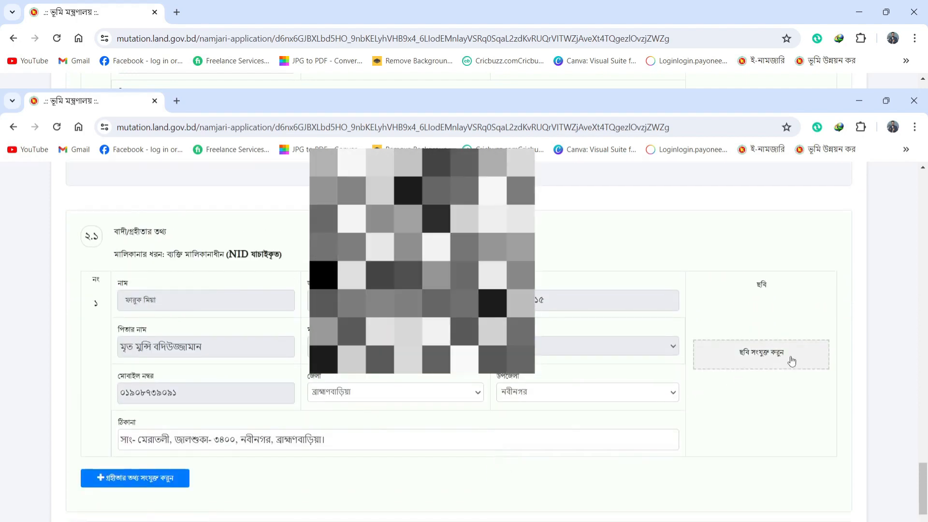
Step: Start attaching the receiver's photo and browse to E:\ই-নামজারী আবেদন
left_click(791, 357)
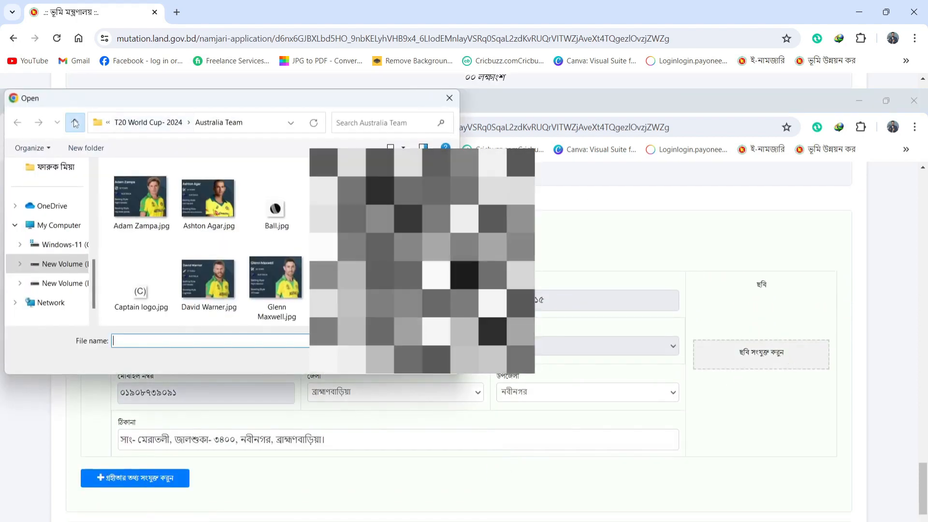
left_click(74, 123)
left_click(75, 123)
left_click(75, 123)
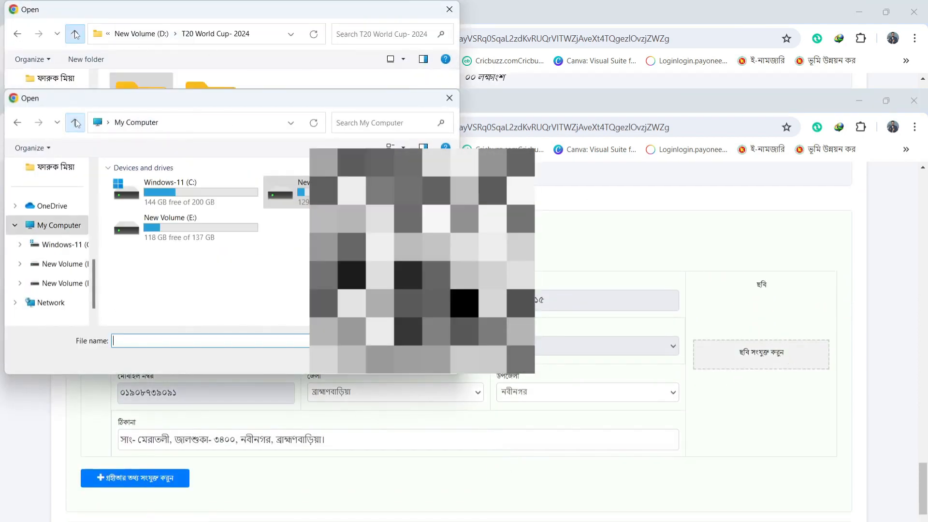
double_click(177, 234)
scroll(344, 232, "down", 1)
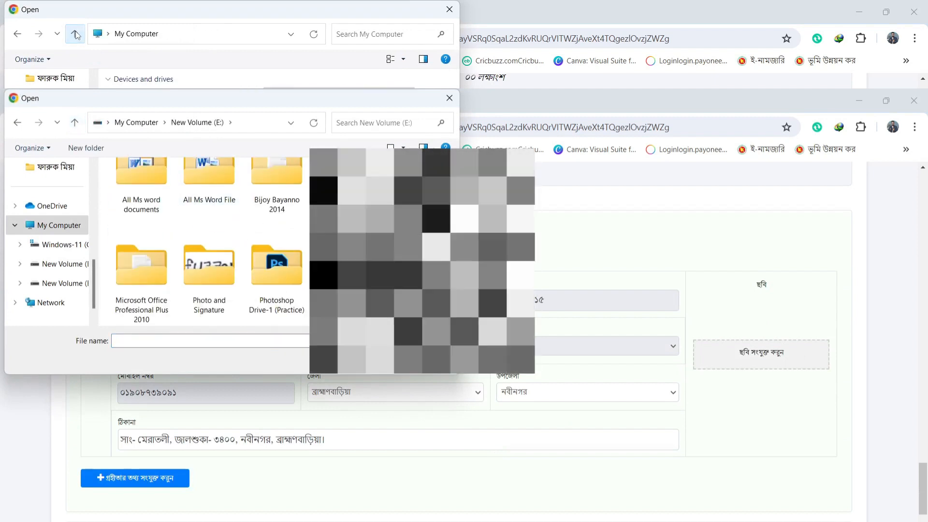
double_click(344, 259)
Step: Attach the CamScanner photo from the applicant's photo folder as both receiver's and applicant's picture
scroll(283, 236, "down", 2)
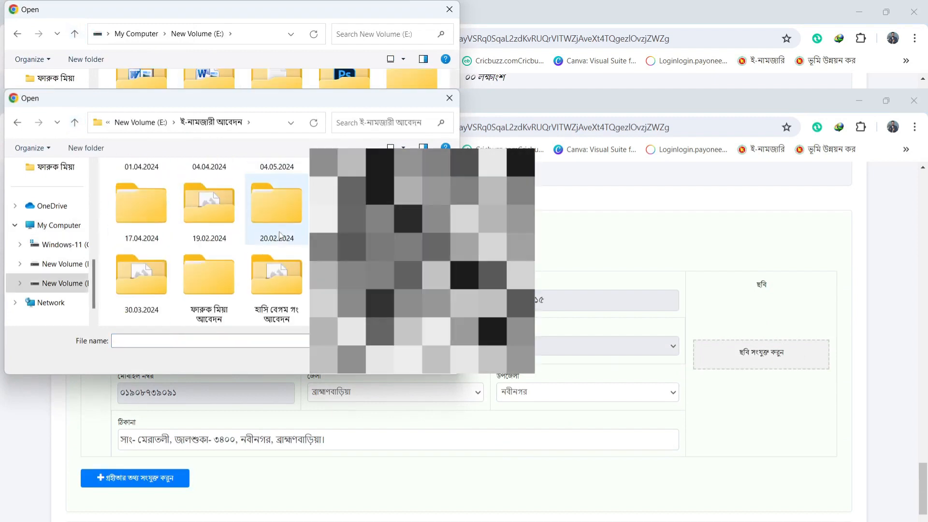
double_click(195, 266)
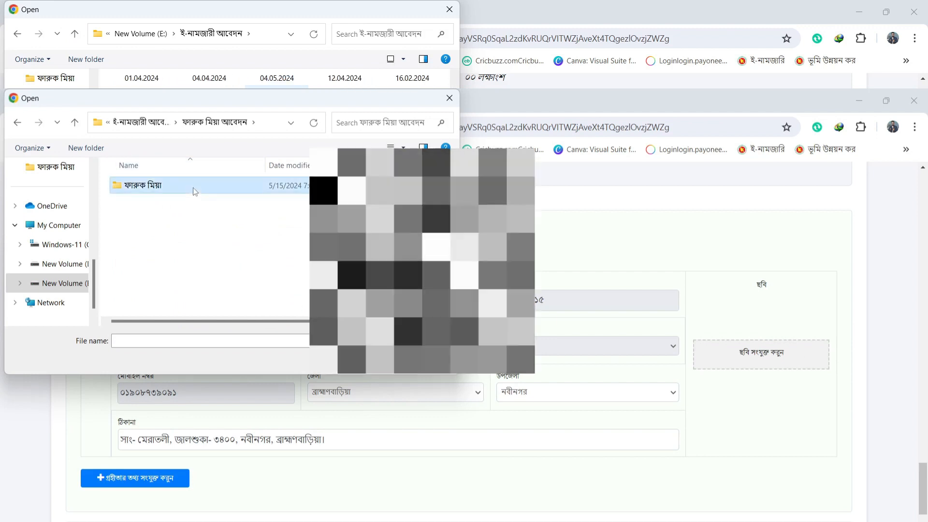
double_click(197, 185)
left_click(141, 203)
double_click(141, 203)
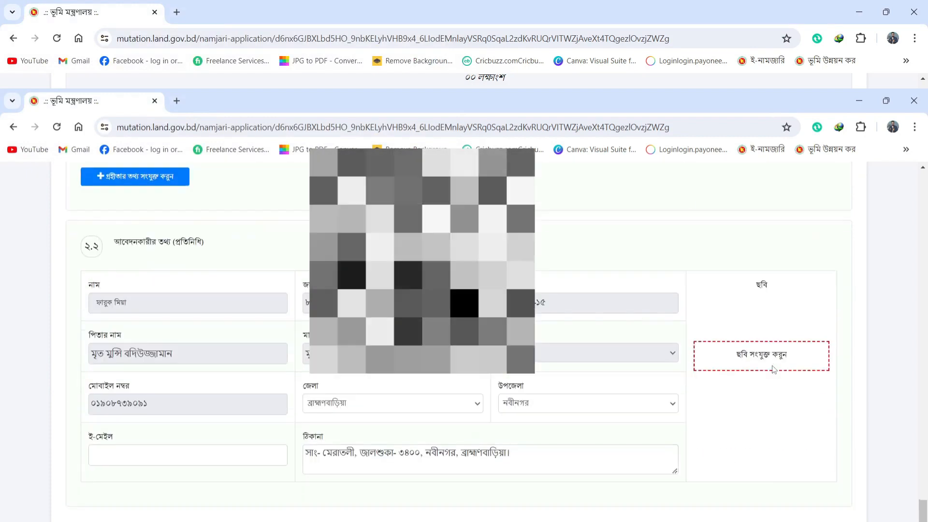
left_click(766, 348)
double_click(140, 190)
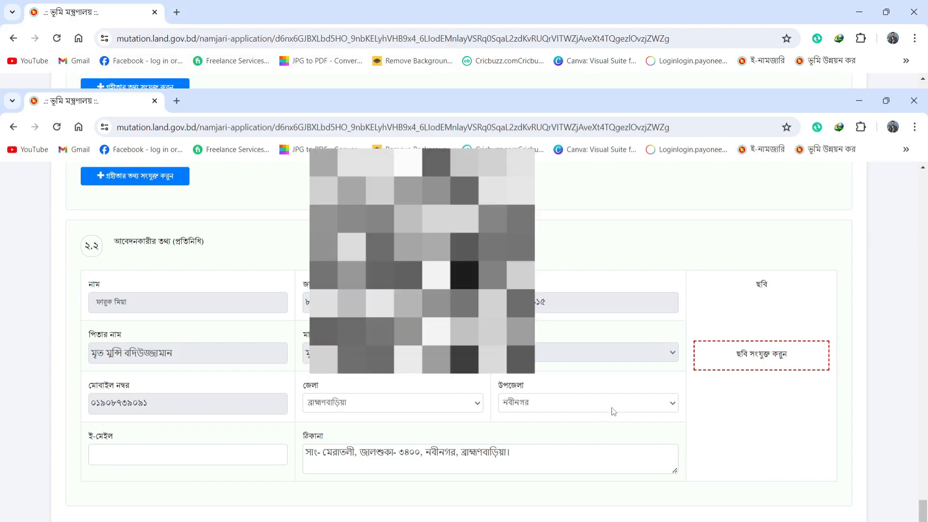
Step: Review the completed applicant sections and go on with পরবর্তী to the donor and documents step
scroll(557, 373, "down", 3)
scroll(558, 376, "up", 15)
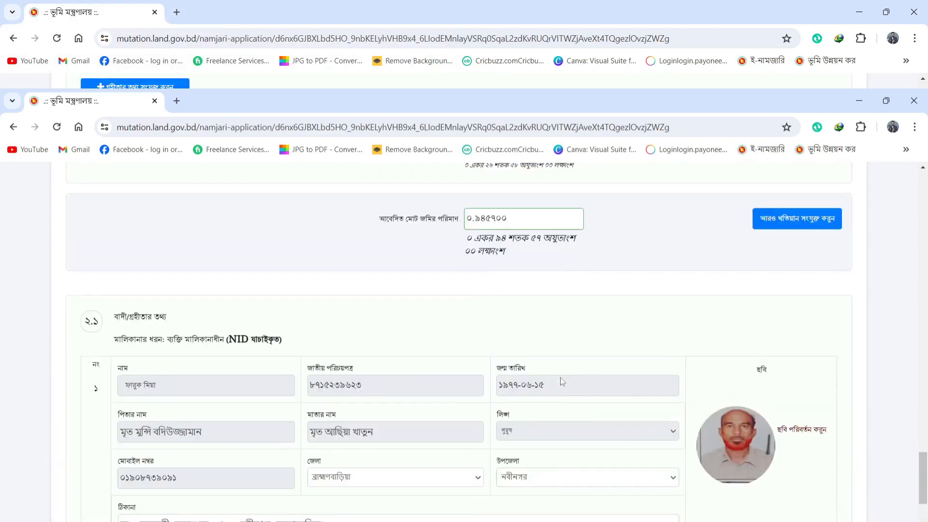
scroll(532, 367, "up", 3)
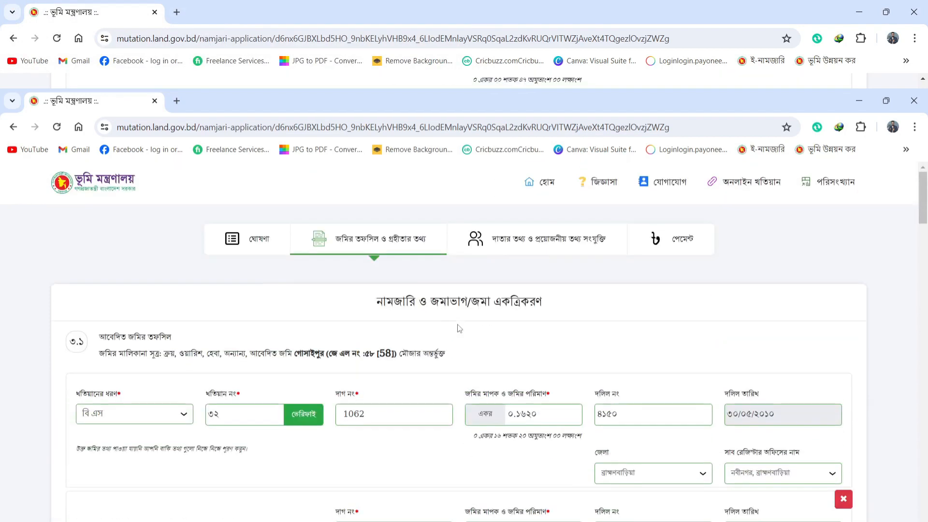
scroll(451, 346, "down", 3)
scroll(437, 347, "down", 1)
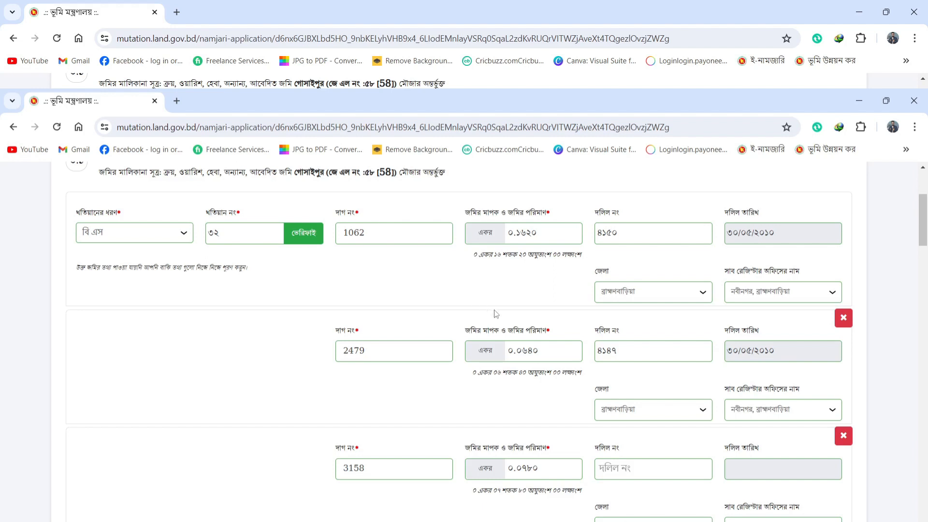
scroll(498, 314, "down", 2)
scroll(498, 314, "up", 2)
scroll(501, 389, "down", 15)
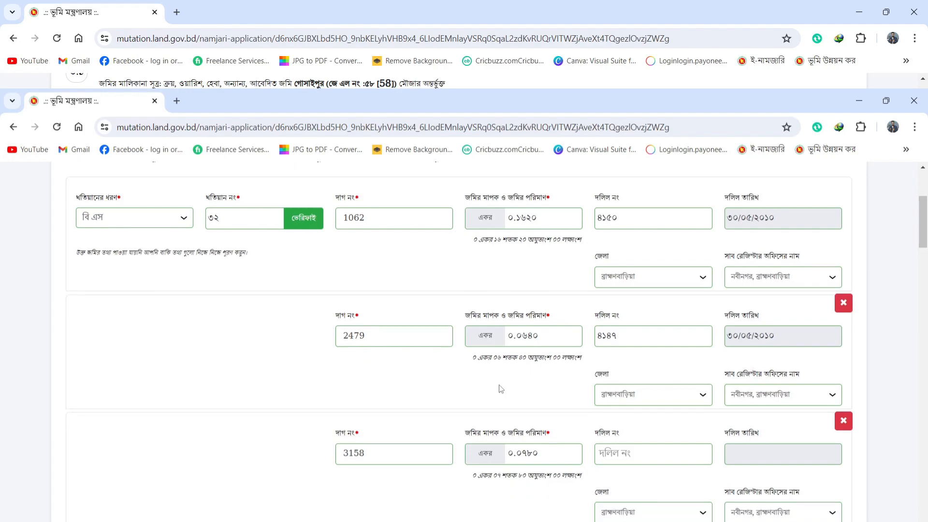
scroll(501, 386, "down", 5)
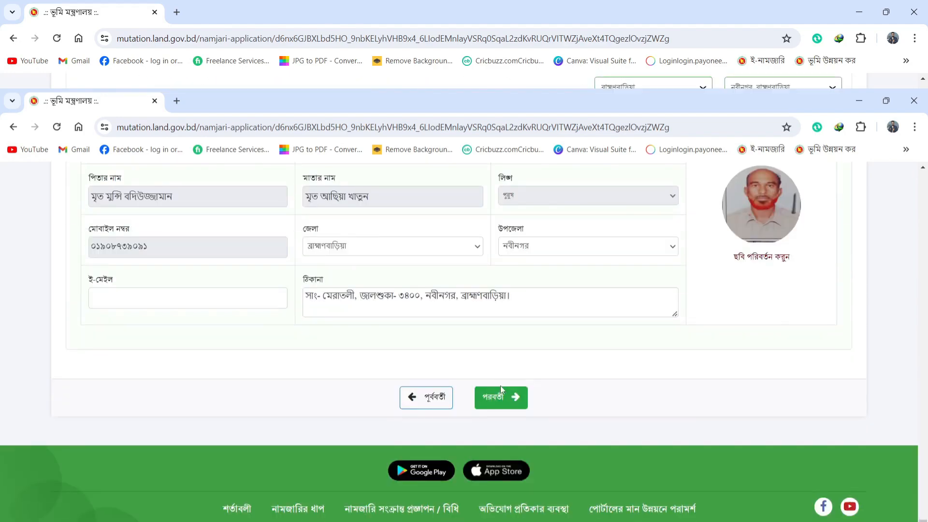
scroll(572, 437, "up", 5)
scroll(532, 391, "up", 8)
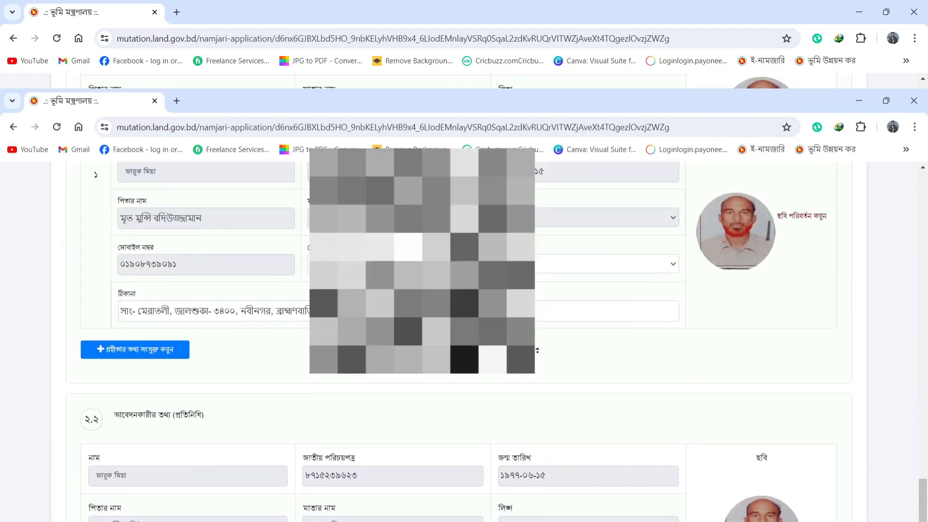
scroll(522, 392, "down", 6)
scroll(522, 393, "down", 5)
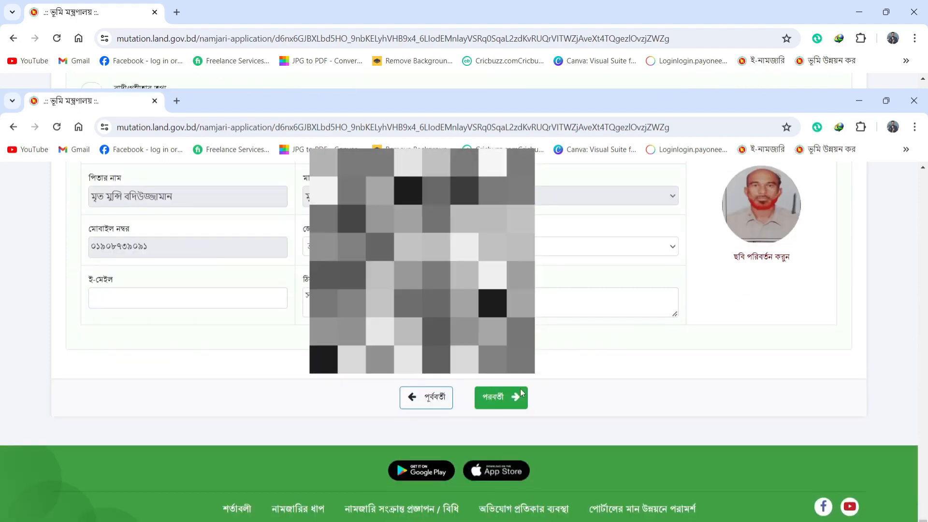
scroll(580, 406, "up", 5)
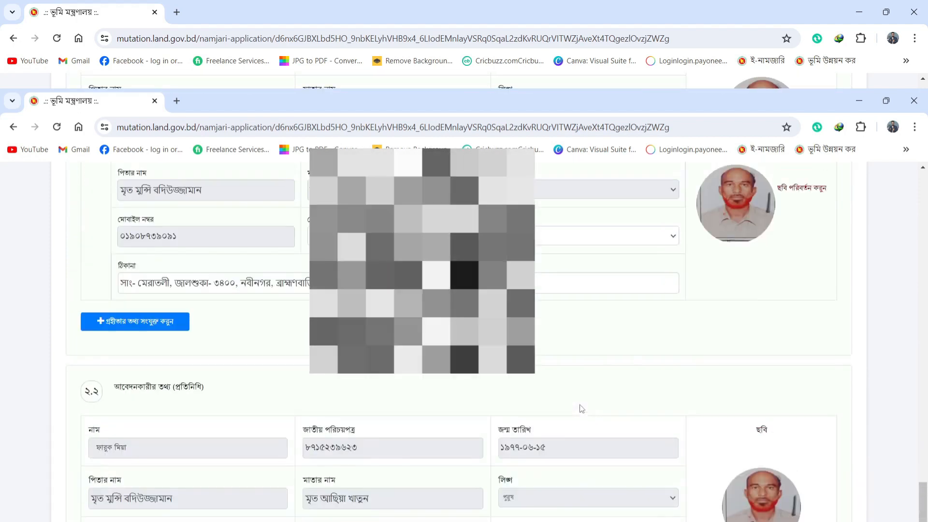
scroll(495, 402, "down", 5)
left_click(508, 399)
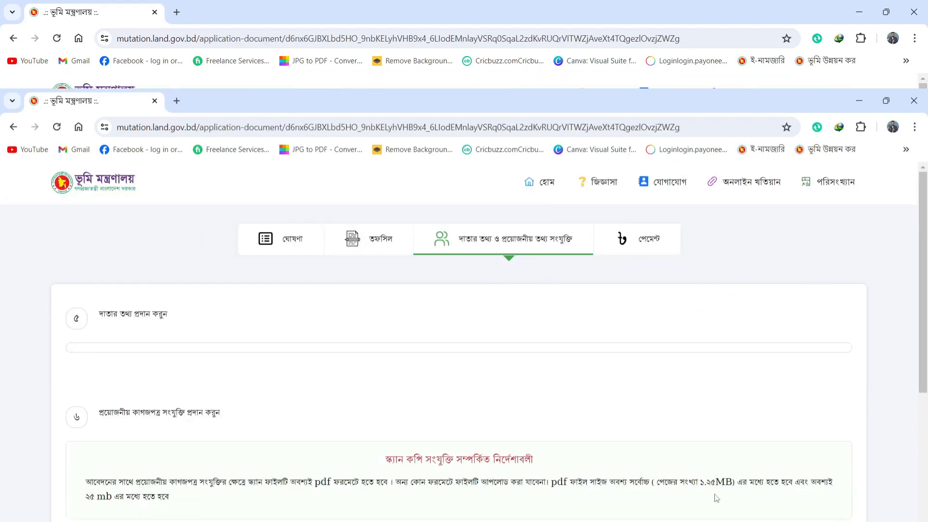
Step: Open the donor-information form under khatian ৩২ via দাতার তথ্য সংযোজন করুন
scroll(412, 406, "down", 5)
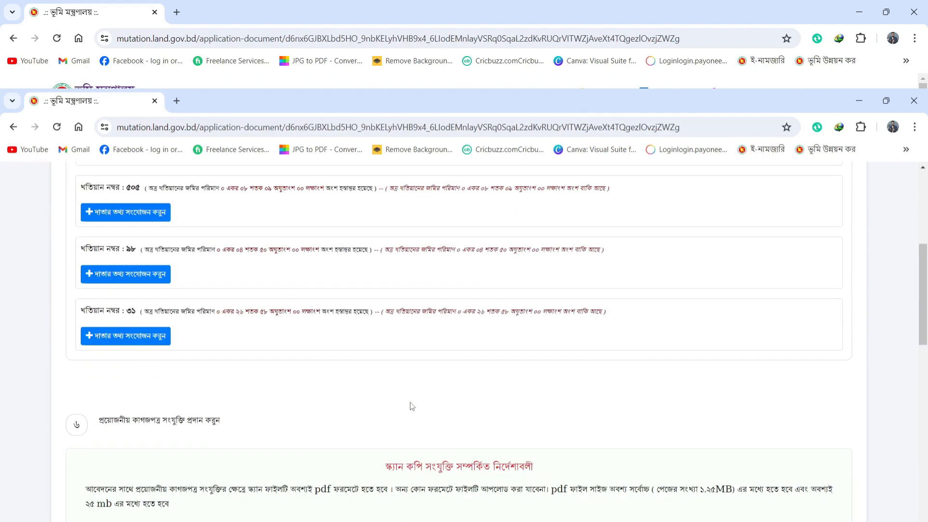
scroll(412, 406, "up", 5)
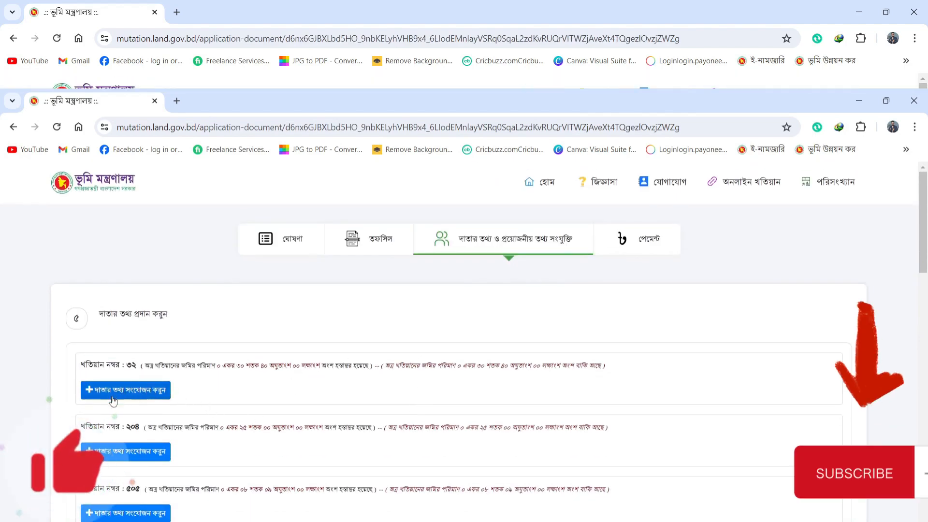
left_click(152, 391)
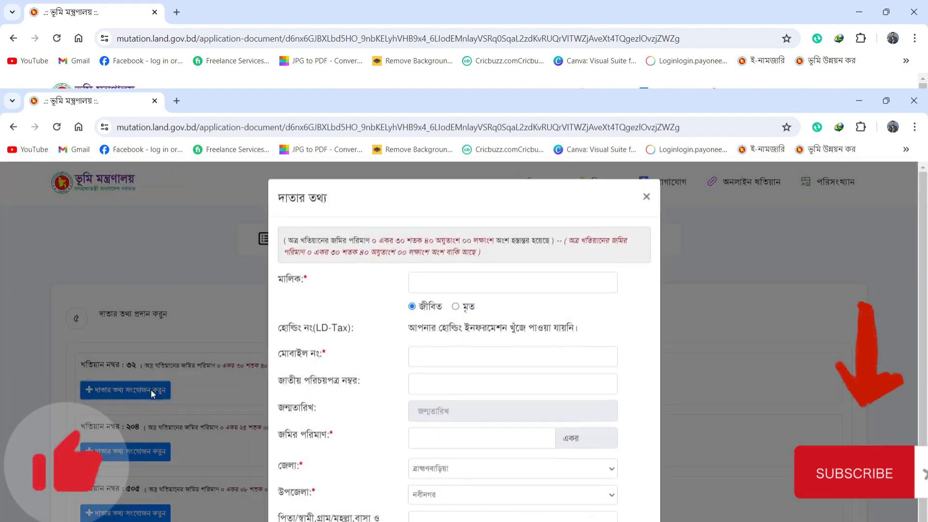
Step: Enter the khatian ৩২ donor's owner name and mobile number
left_click(456, 280)
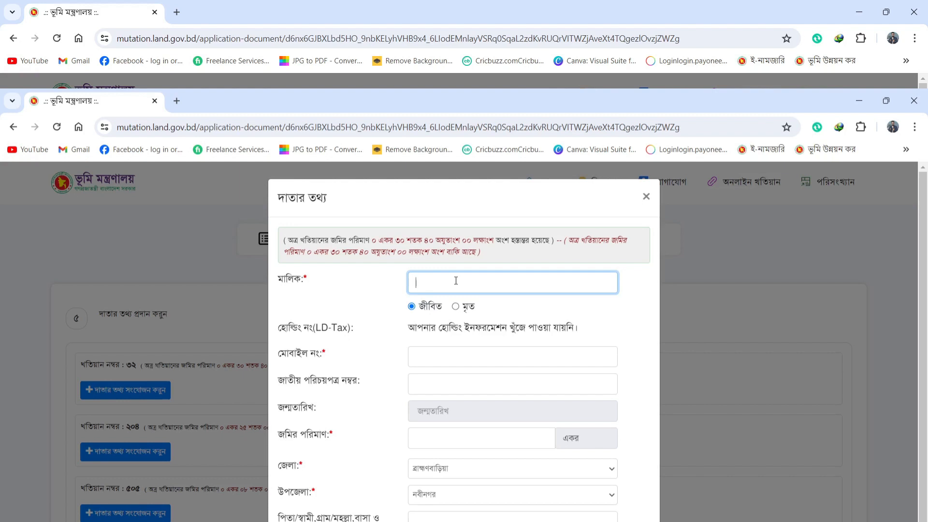
type("দস্")
type("-")
scroll(487, 297, "down", 1)
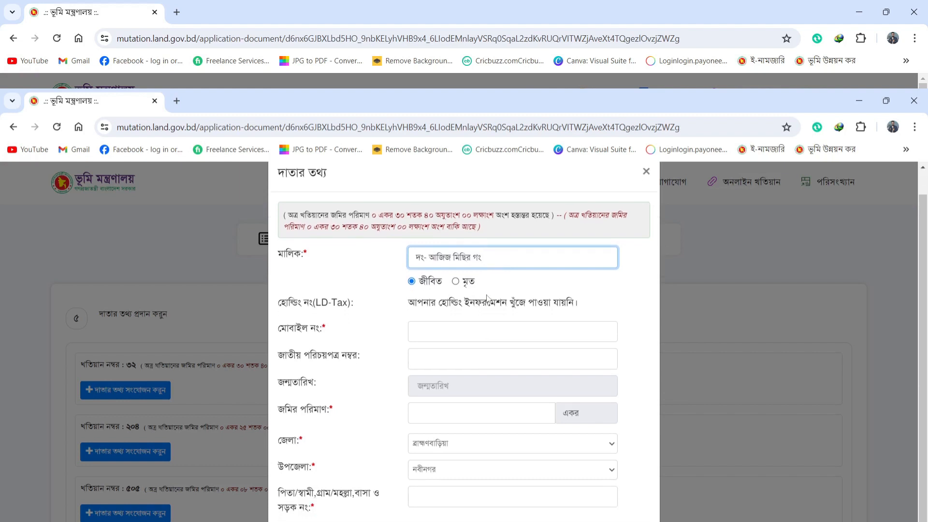
left_click(475, 333)
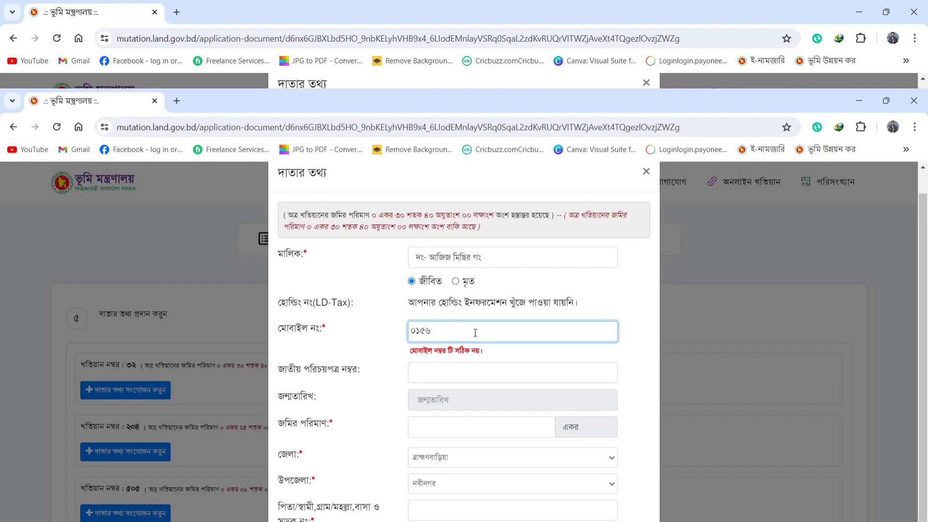
Step: Set the donor's land amount to ০.৩০৪০ acres
left_click(482, 413)
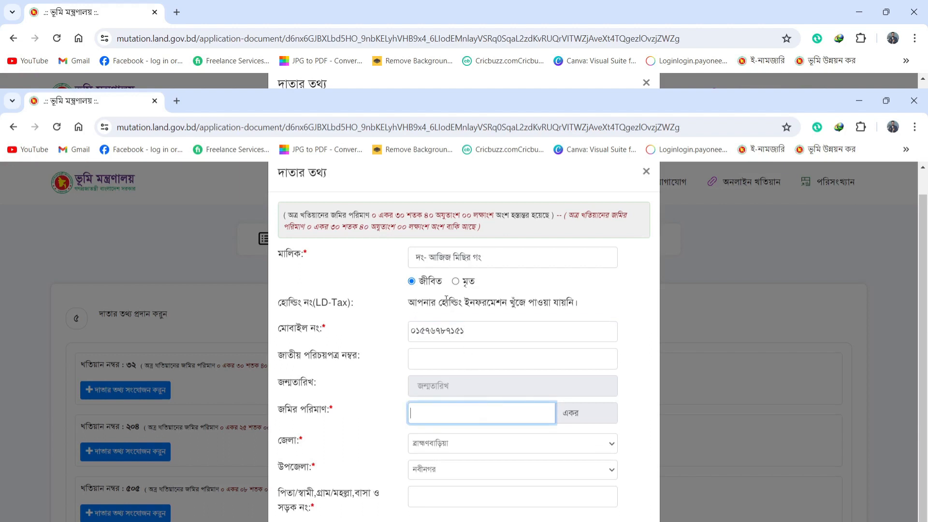
left_click_drag(395, 215, 434, 217)
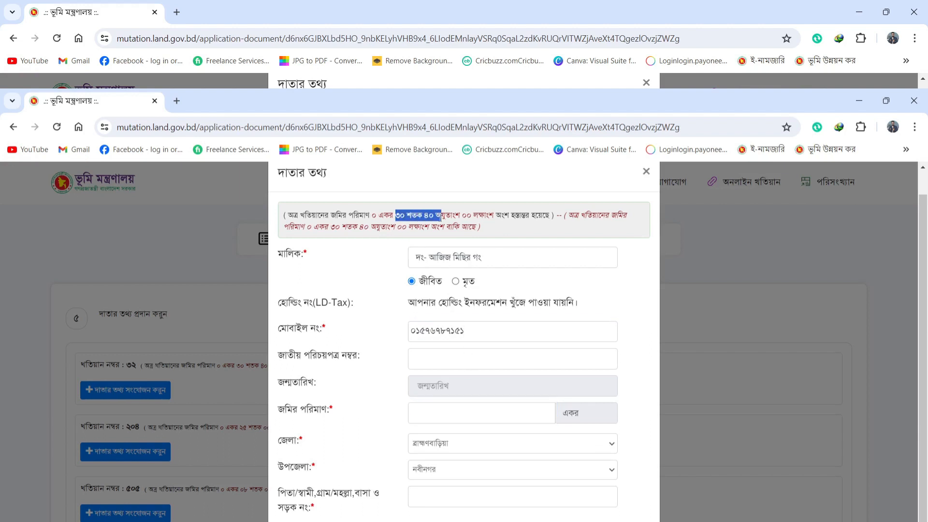
left_click(455, 408)
type("০.৩০৪০")
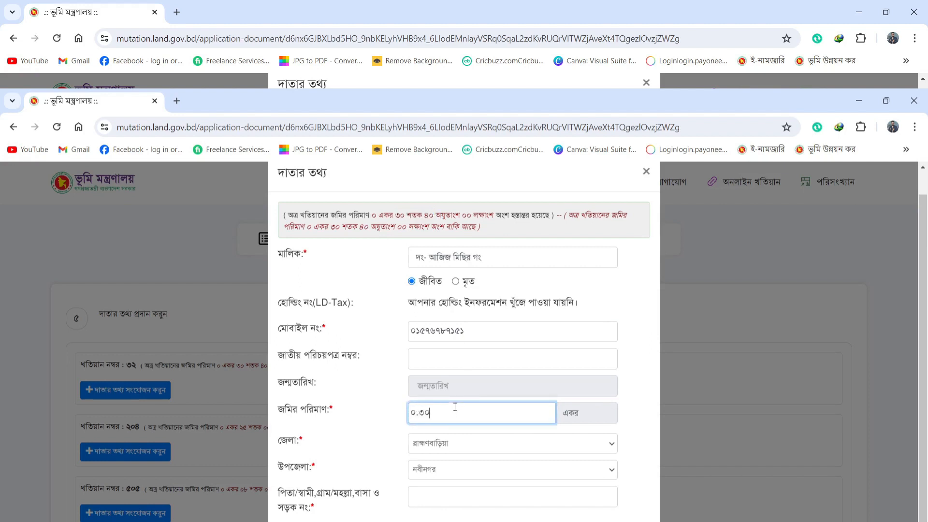
key("BackSpace")
key("BackSpace")
type("৪০")
Step: Fill in the father's name and village address, then save the khatian ৩২ donor
left_click(455, 498)
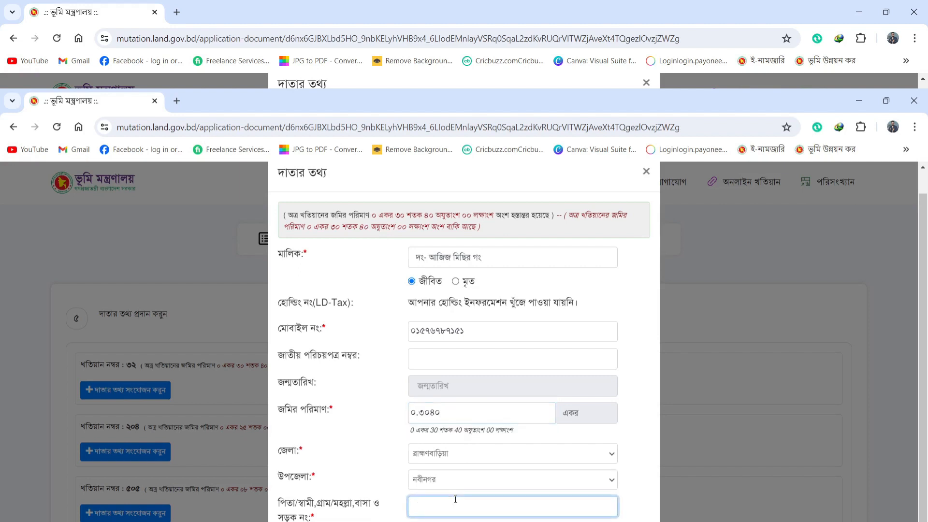
type("পিত")
type("-মেরাতলী")
key("Return")
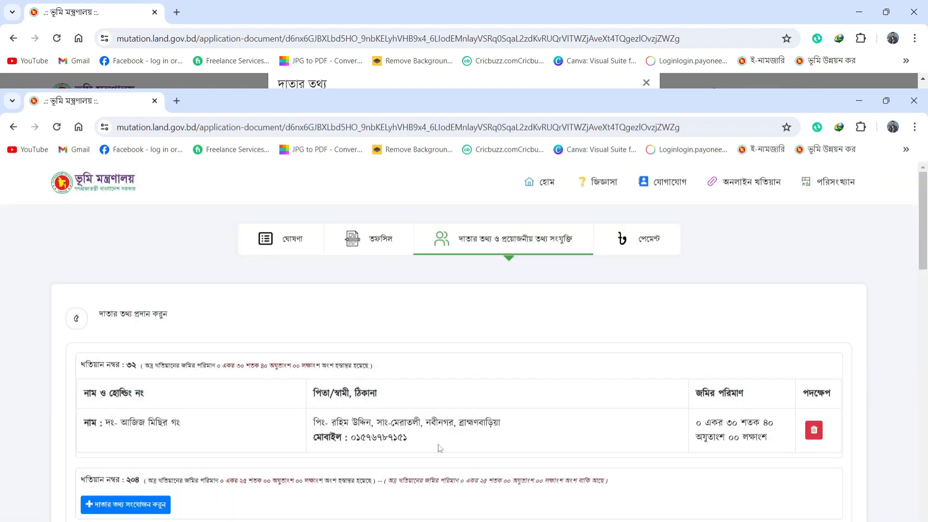
Step: Open the donor-information form for khatian ২০৪
left_click_drag(427, 423, 535, 423)
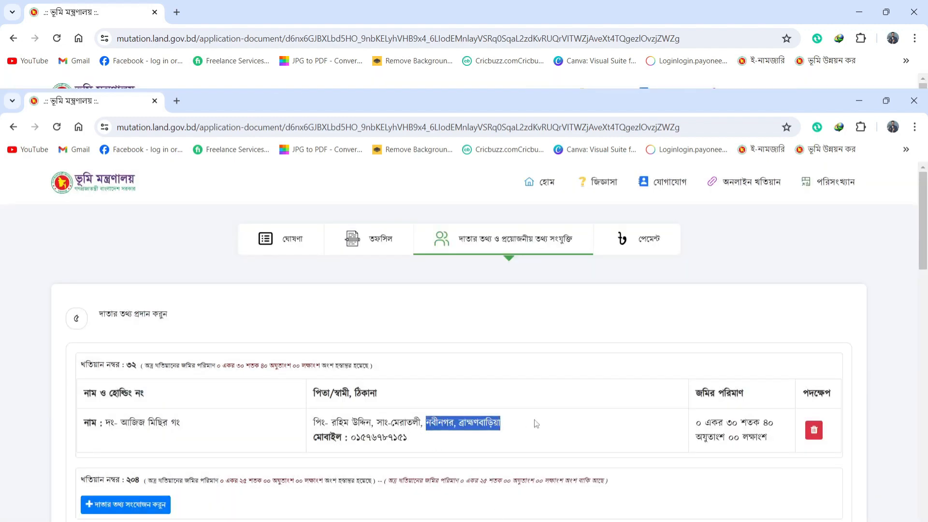
left_click(535, 424)
scroll(369, 416, "down", 4)
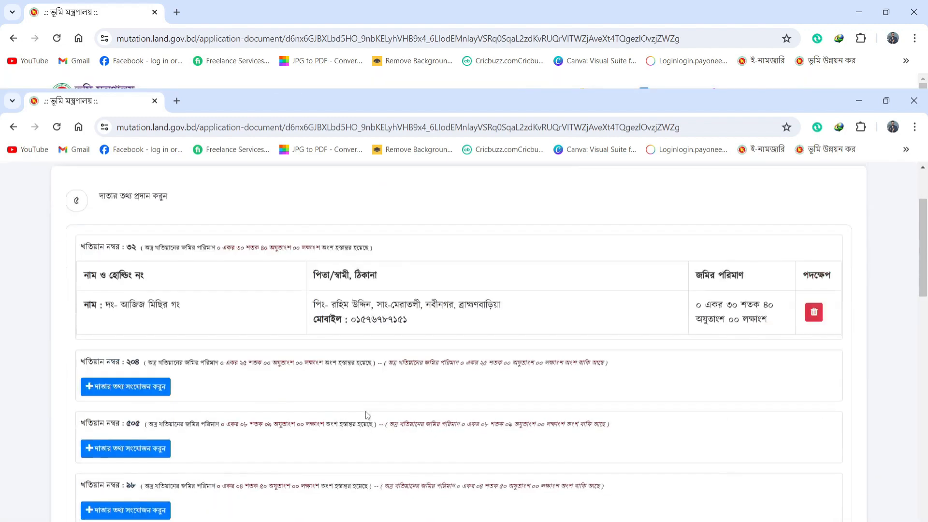
left_click(151, 330)
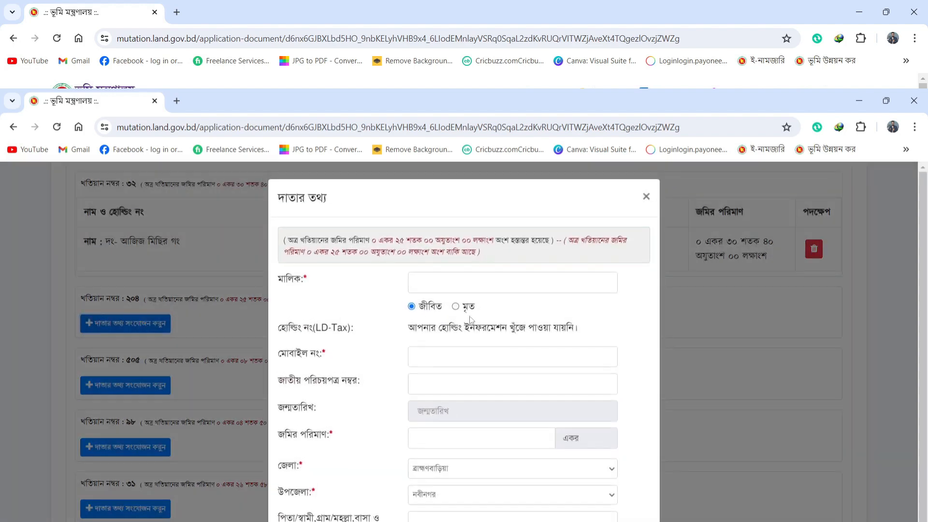
Step: Enter the khatian ২০৪ donor's owner name, mobile number and land amount ০.২৫০০
left_click(488, 285)
type("দং")
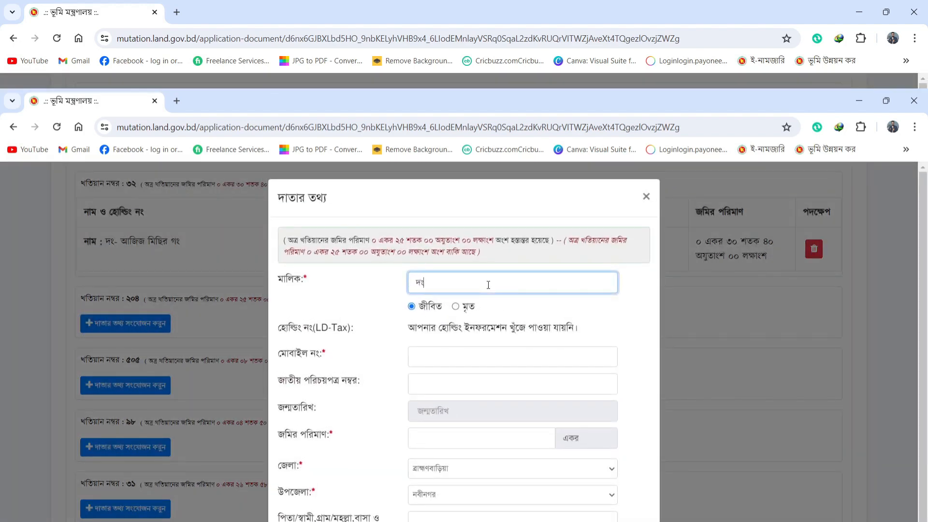
left_click(485, 361)
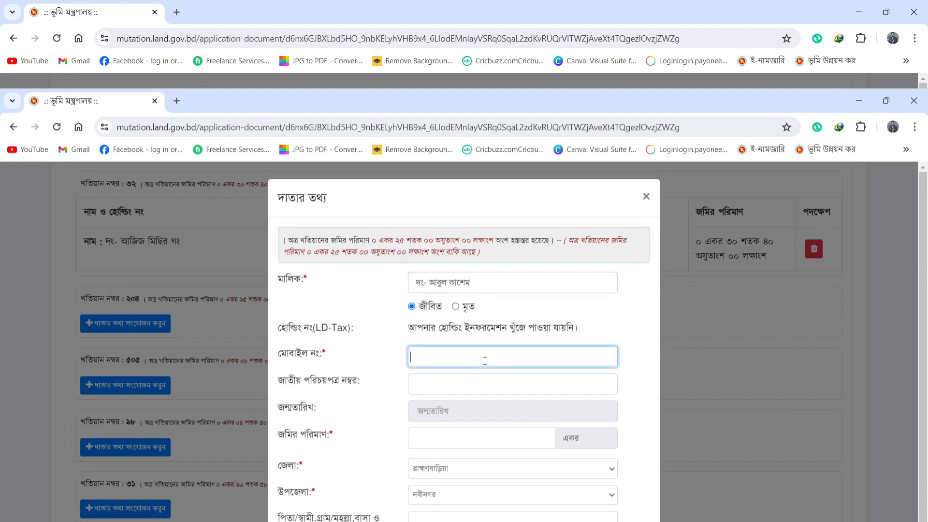
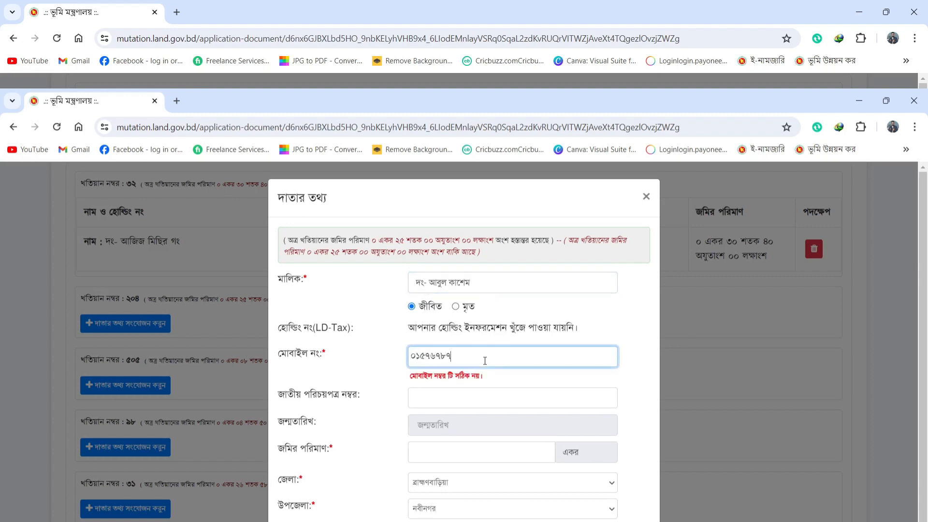
left_click(469, 443)
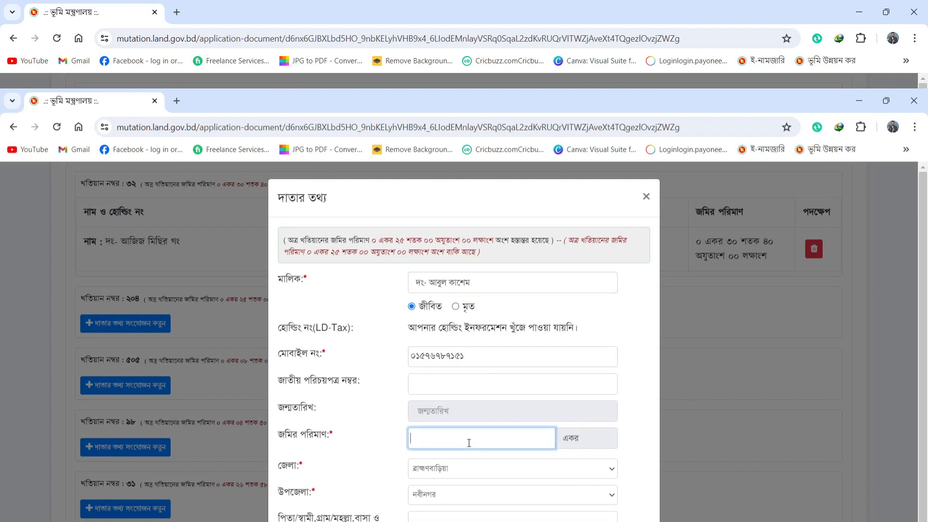
type("০.২৫০০")
left_click(493, 519)
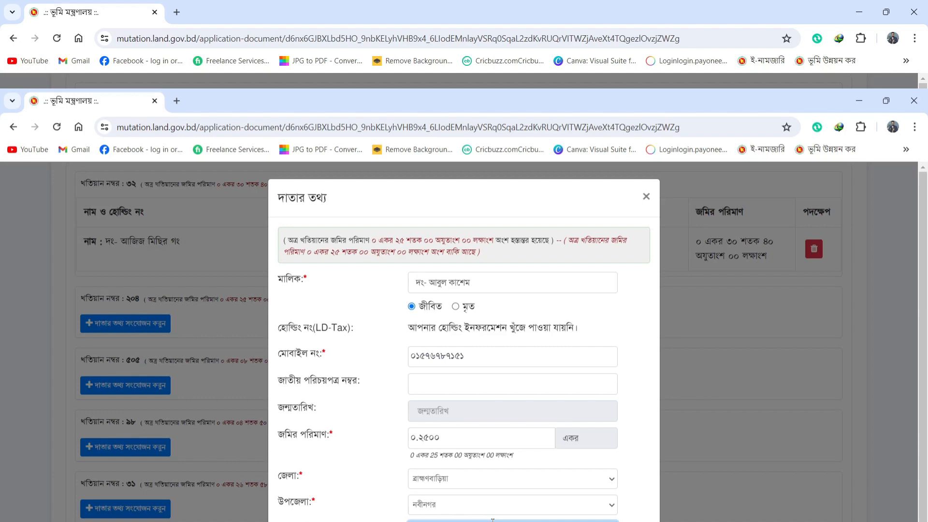
Step: Open khatian ৫০৫'s donor form and enter the donor's mobile number
scroll(139, 315, "down", 2)
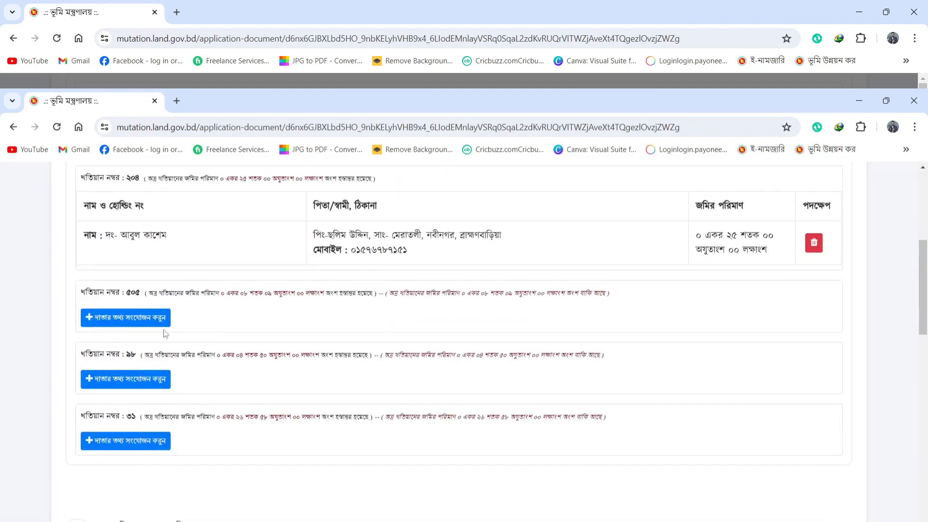
left_click(139, 317)
left_click(470, 285)
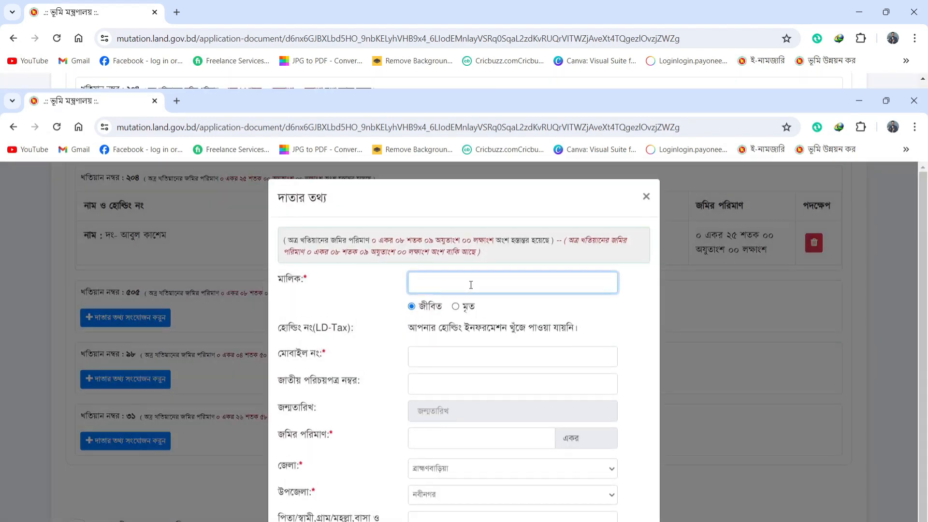
type("দং-")
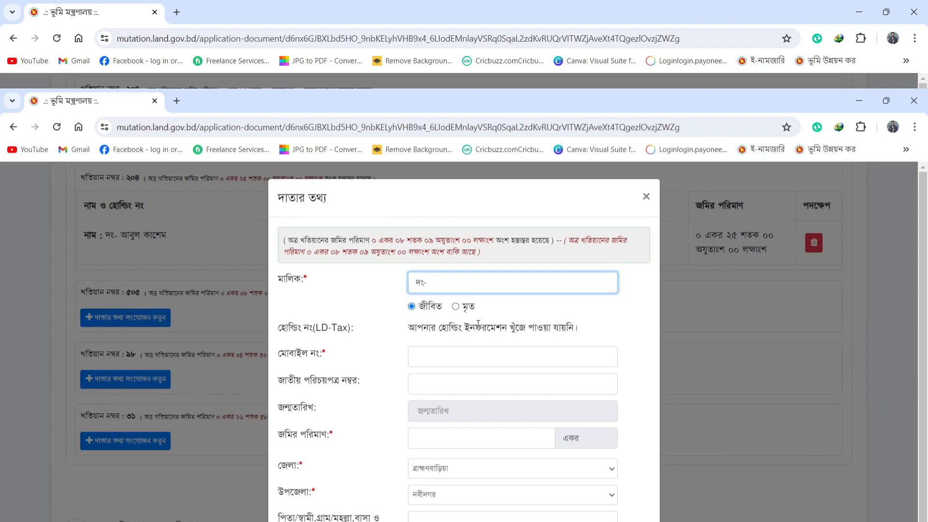
left_click(467, 357)
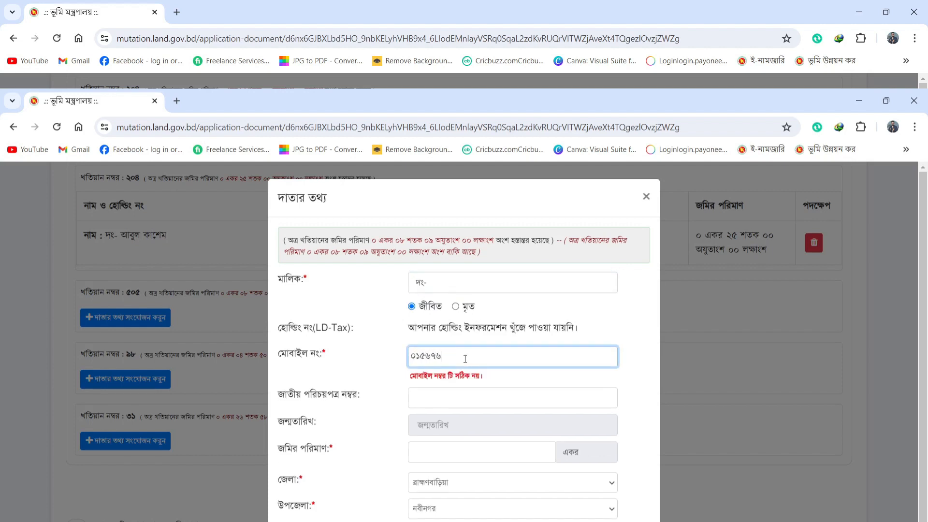
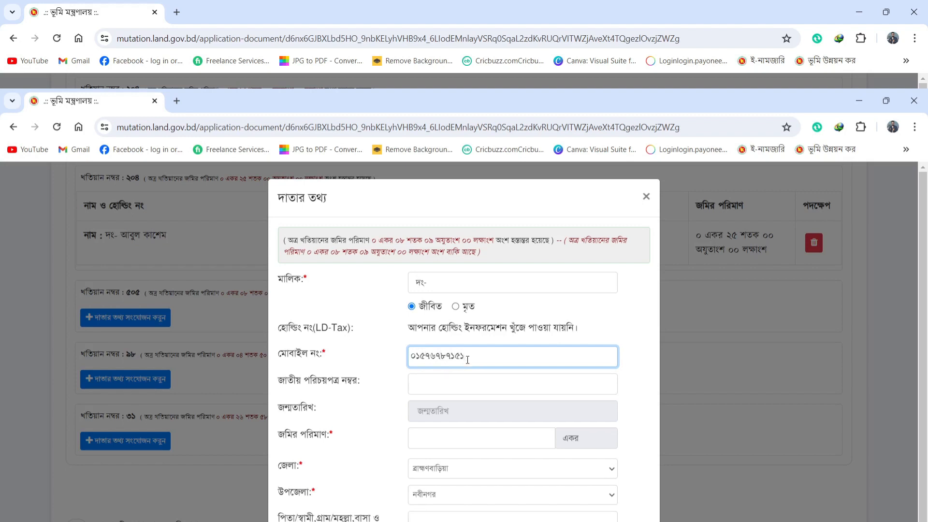
Step: Set the land amount to ০.০৮০৯ acres and complete the owner's name
left_click(482, 438)
type("০.০")
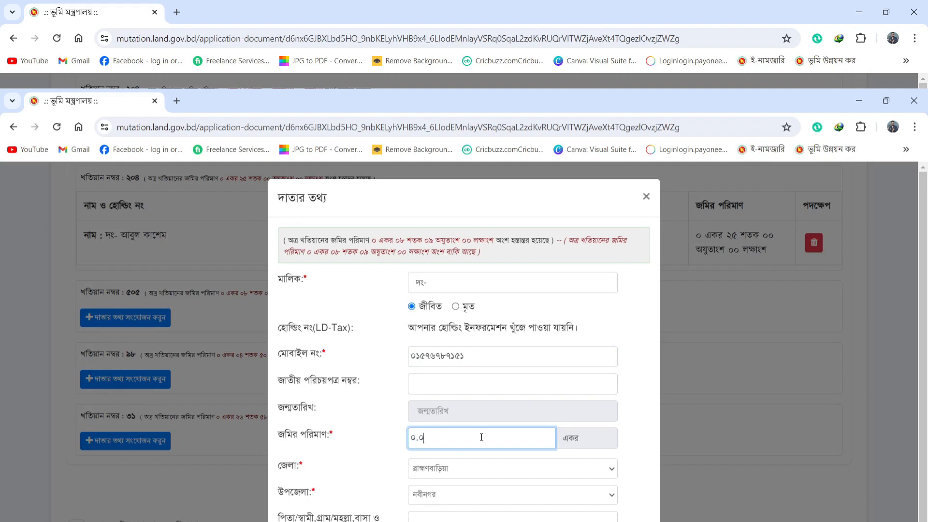
type("৮০৯")
left_click(492, 520)
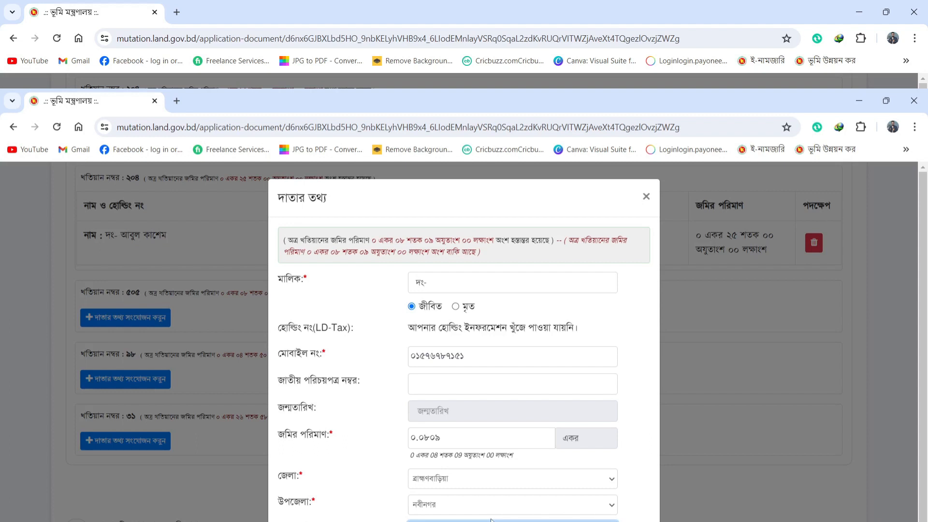
left_click(440, 279)
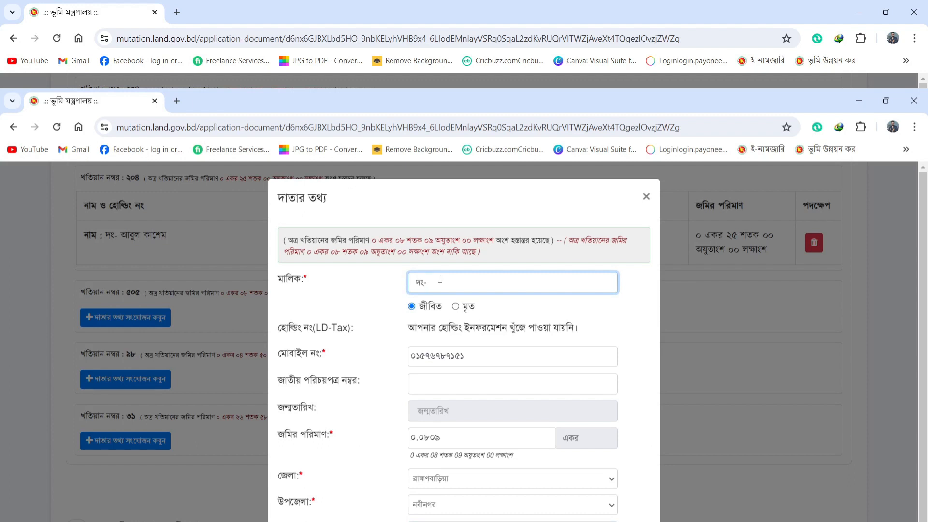
type("ন গং")
Step: Save the khatian ৫০৫ donor and open the donor form for khatian ৯৮
left_click(485, 521)
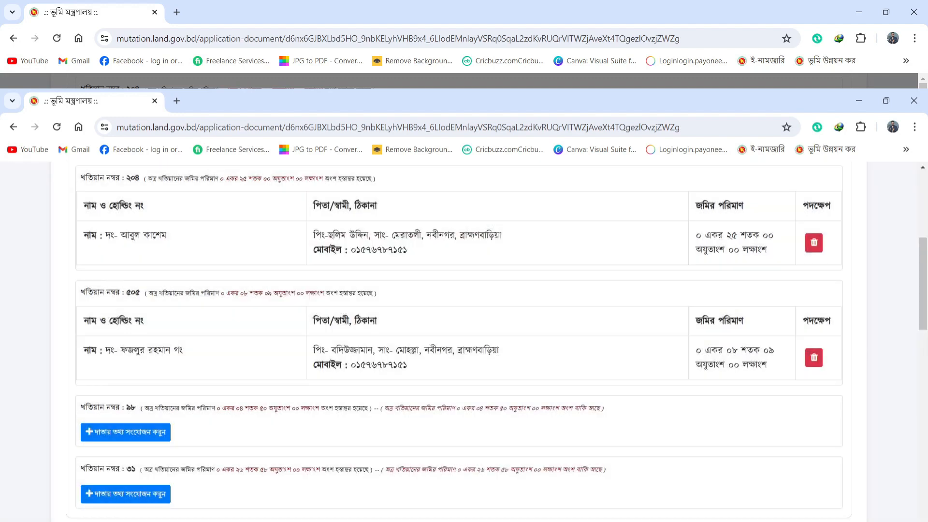
scroll(352, 439, "down", 2)
left_click(150, 318)
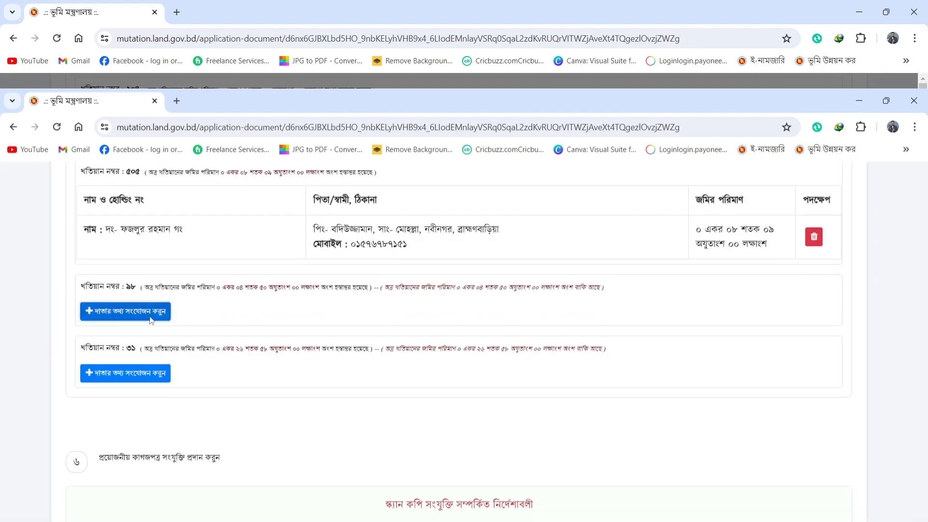
Step: Enter the khatian ৯৮ donor's owner name and mobile number
left_click(442, 283)
type("দং")
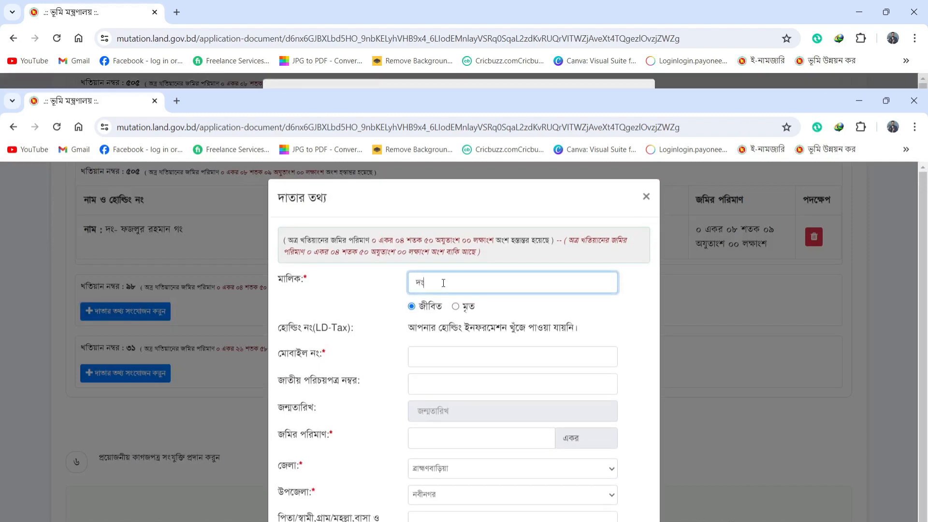
type("-")
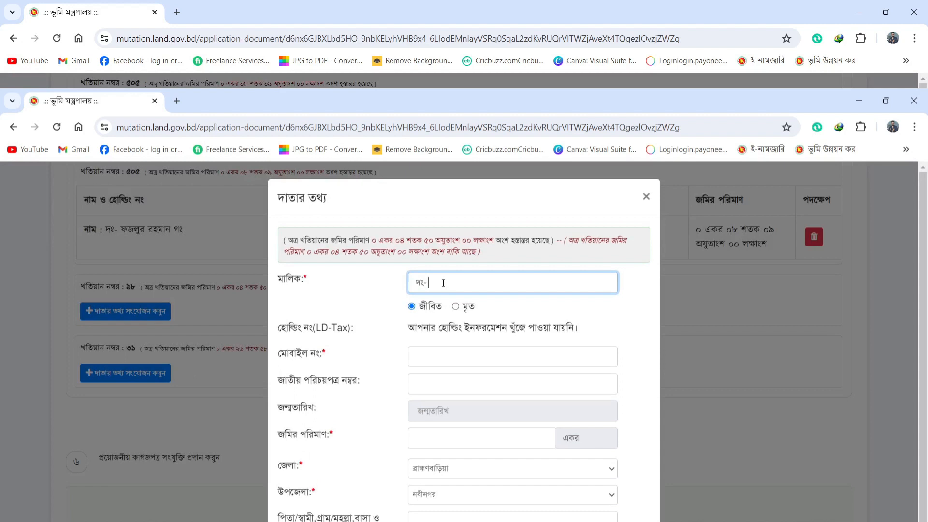
left_click(459, 357)
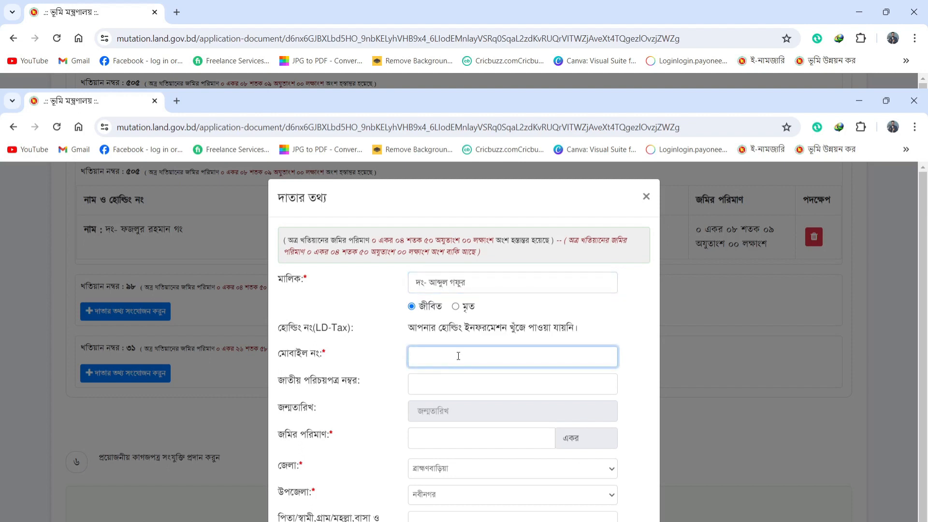
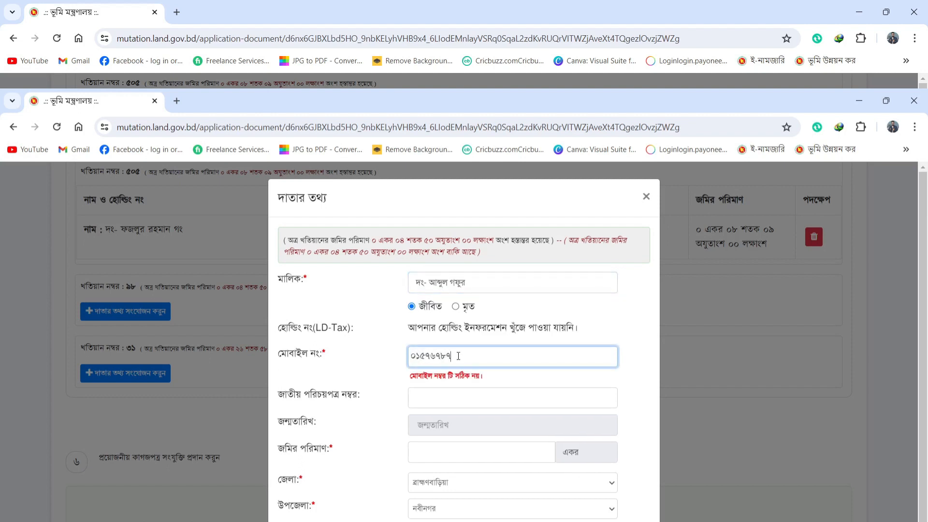
Step: Set ০.০৪৫০ acres, save the khatian ৯৮ donor, and open khatian ৩১'s donor form
left_click(465, 443)
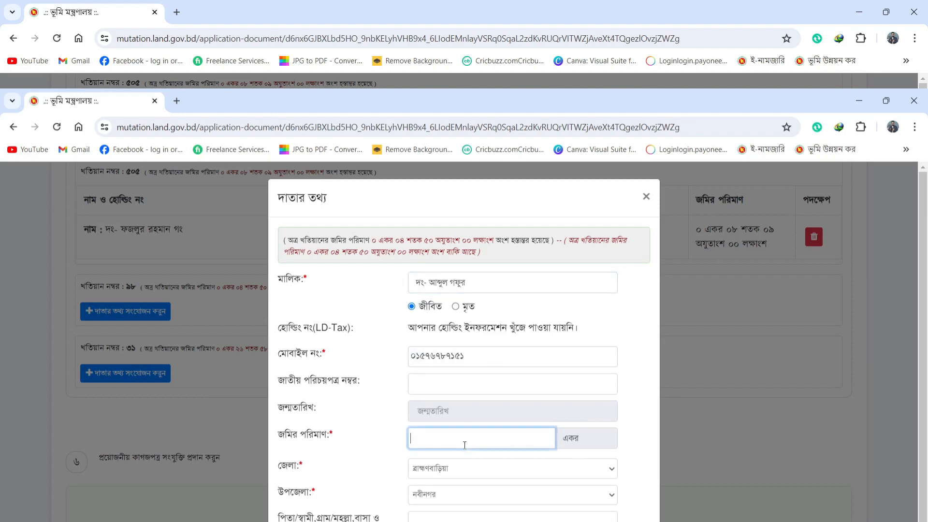
type("০.০৪৫০")
left_click(465, 520)
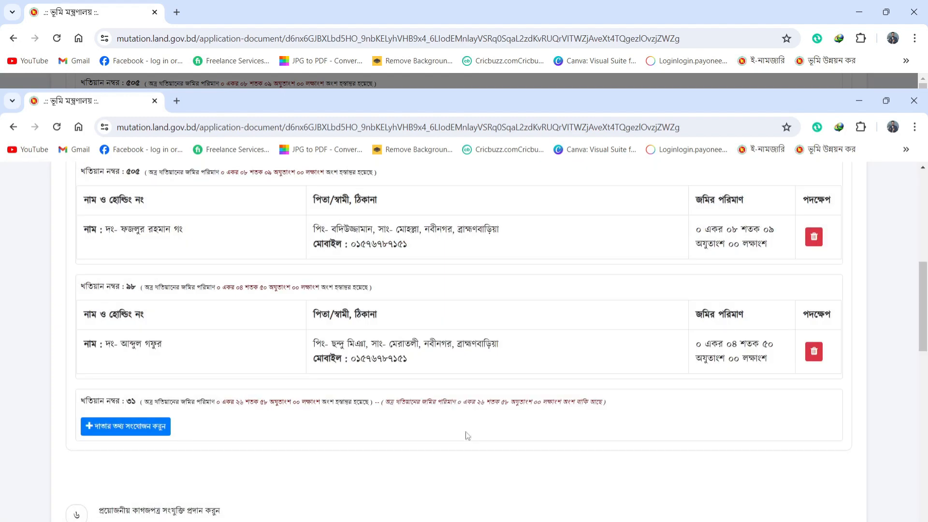
scroll(466, 435, "down", 2)
left_click(166, 308)
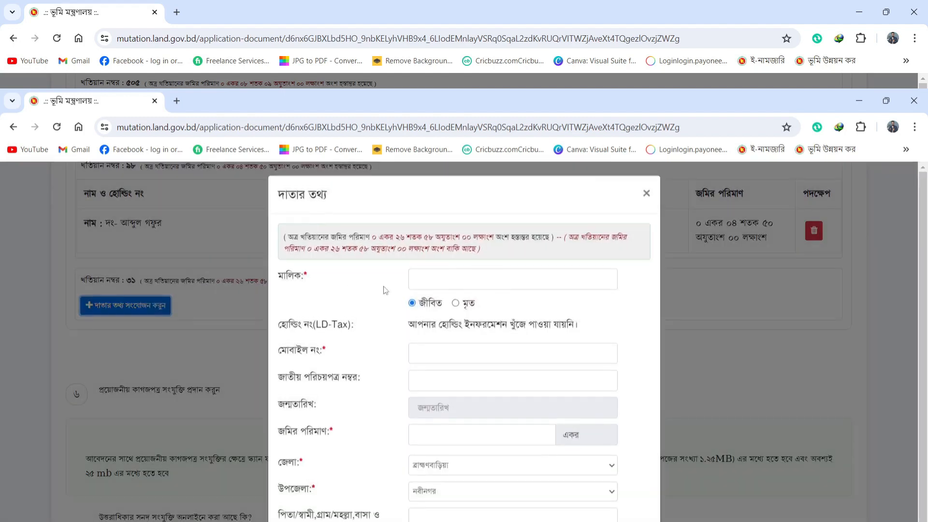
Step: Enter the khatian ৩১ donor's owner name and mobile number
left_click(443, 282)
type("দং")
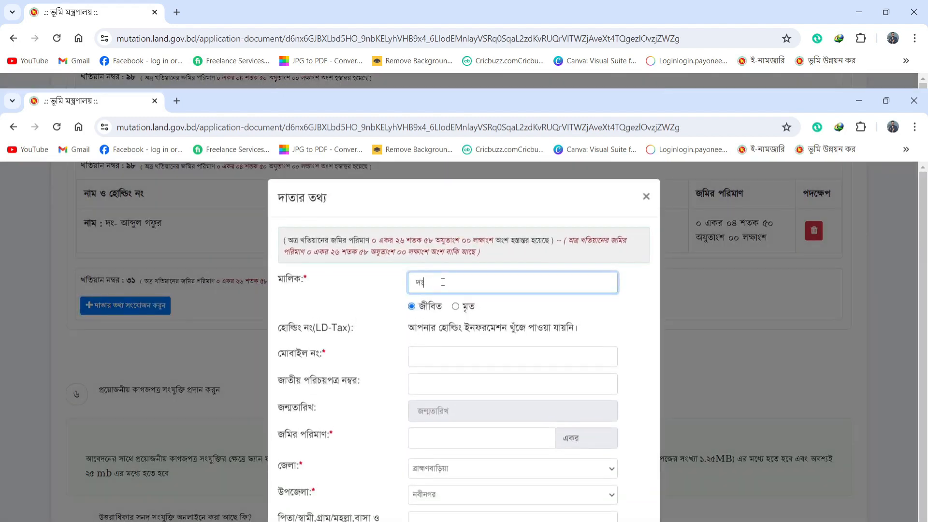
type("-")
type(" গং")
left_click(461, 351)
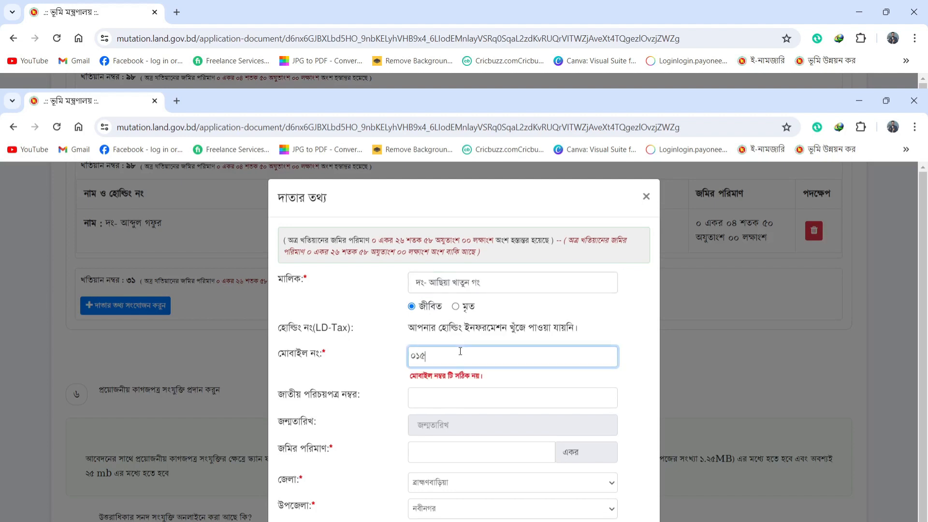
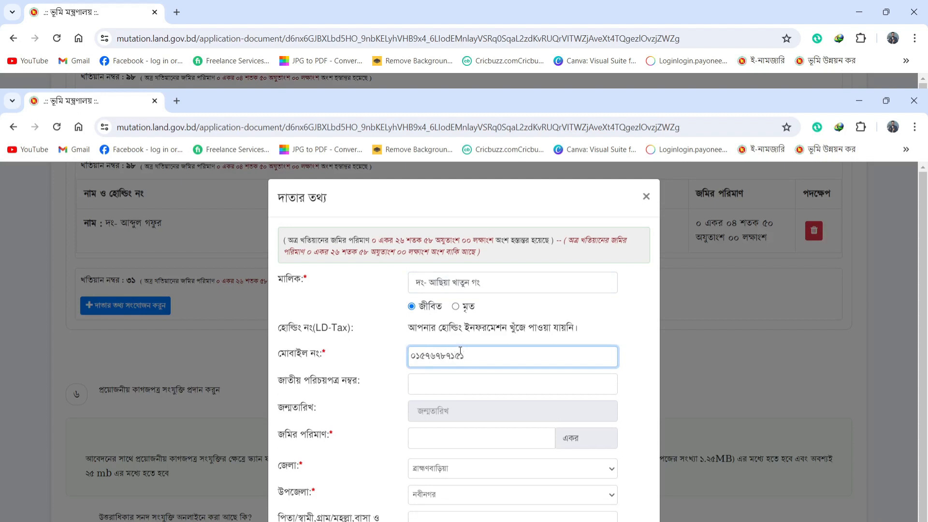
Step: Set the land amount to ০.২৬৫৮ acres, add the address, and save the donor
left_click(457, 443)
type("০.")
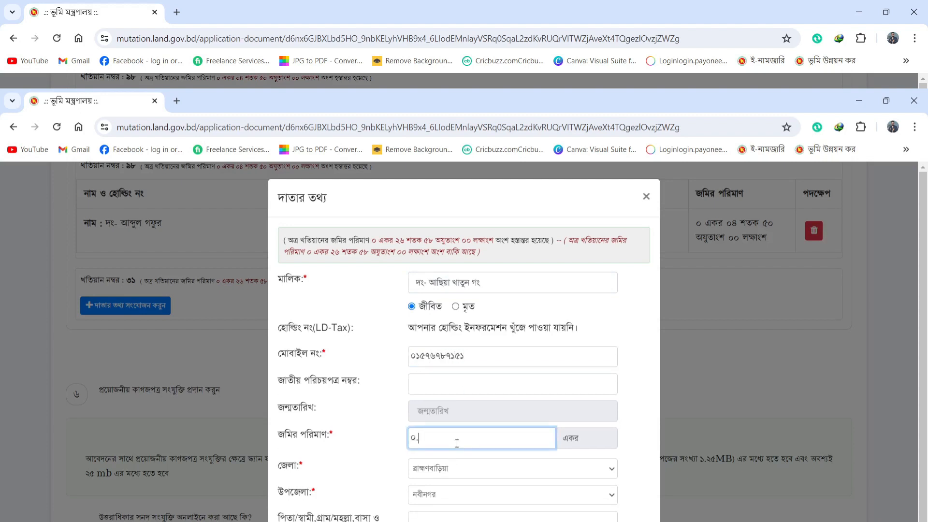
type("২৬৫৮")
left_click(458, 517)
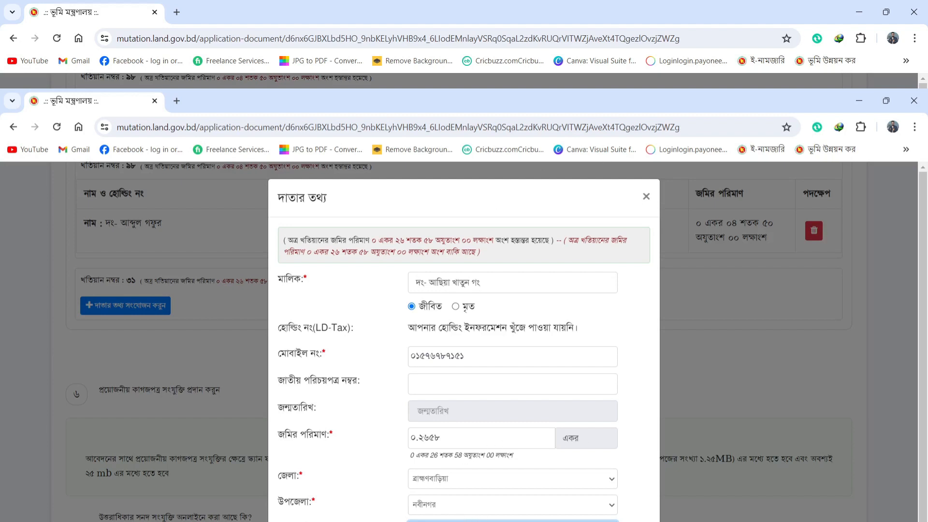
scroll(483, 474, "down", 1)
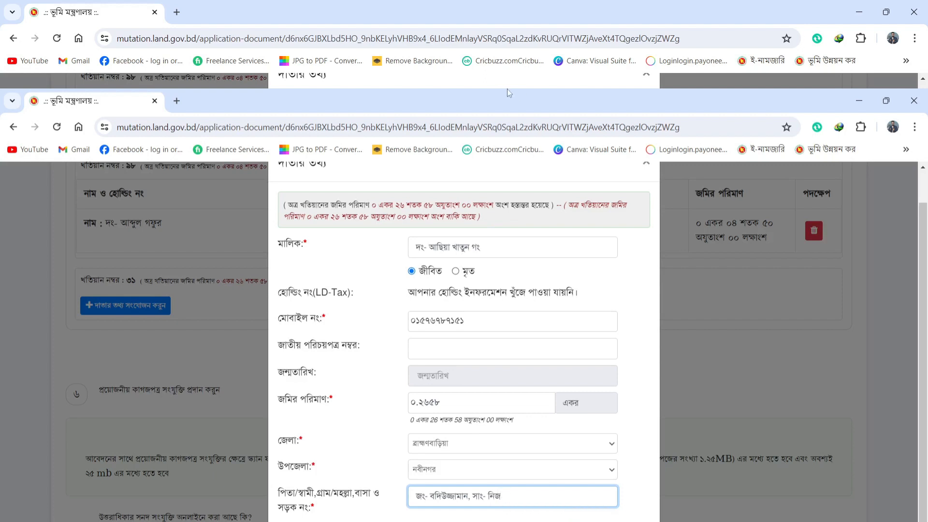
left_click(503, 520)
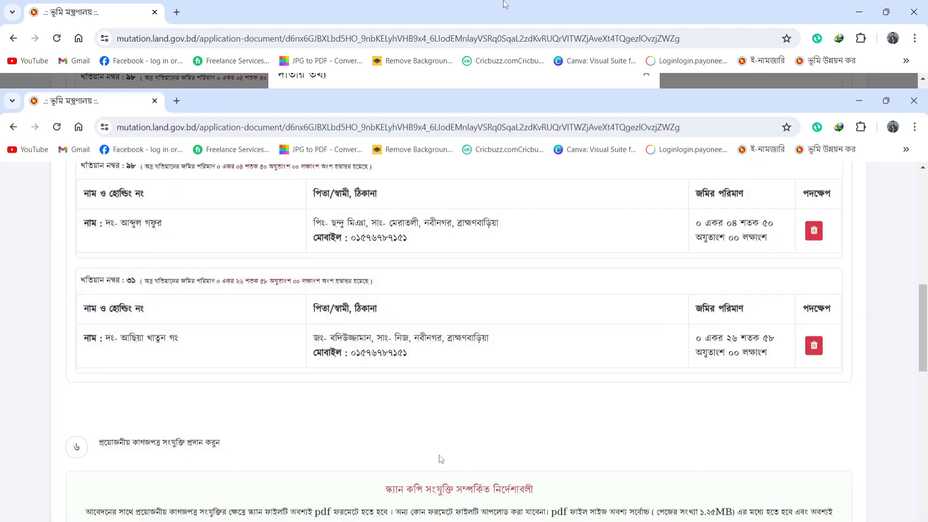
Step: Attach the deed ৪১৫০ and ৪১৪৭ PDF to document row 6.1
scroll(419, 422, "up", 10)
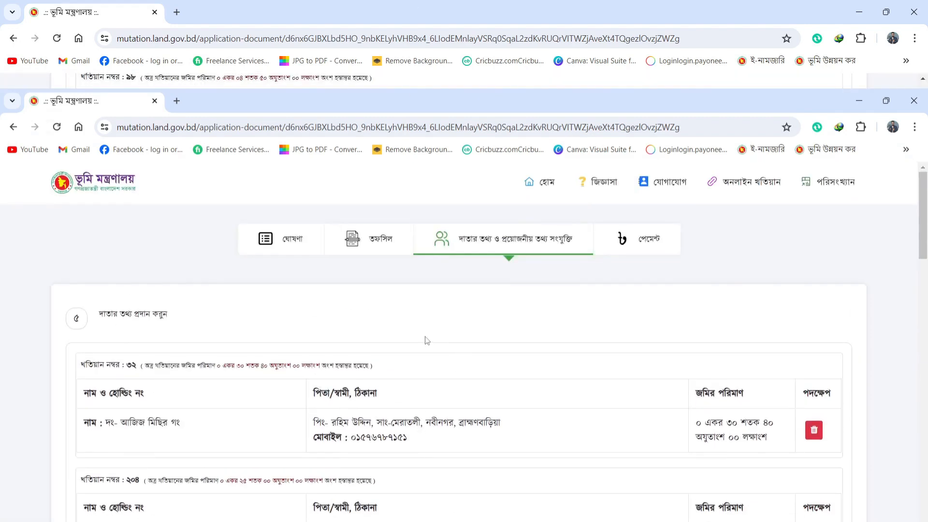
scroll(427, 339, "down", 5)
scroll(427, 340, "down", 4)
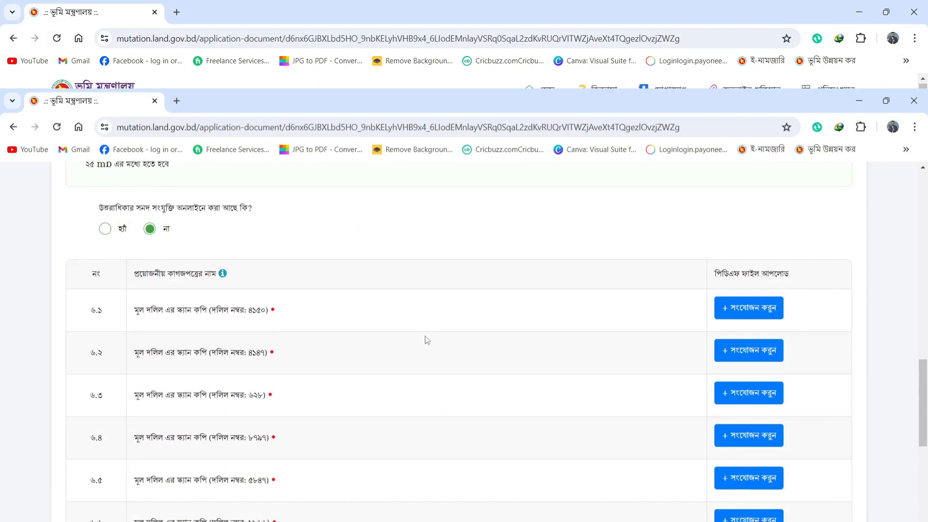
scroll(427, 340, "down", 9)
scroll(425, 339, "up", 10)
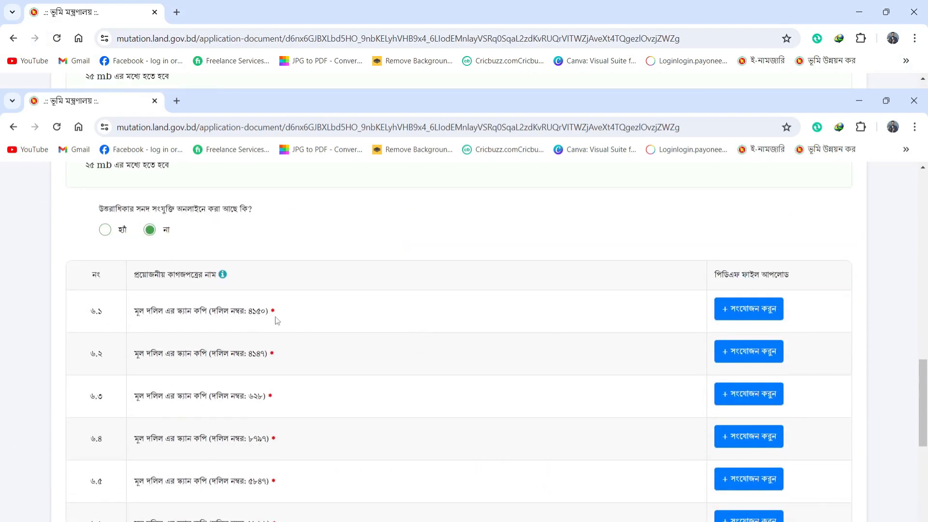
scroll(282, 315, "down", 10)
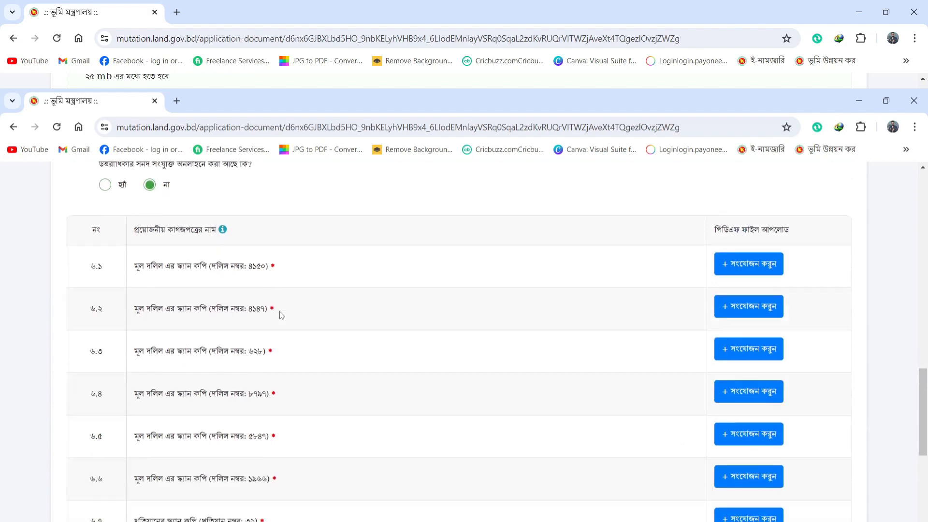
scroll(300, 347, "up", 10)
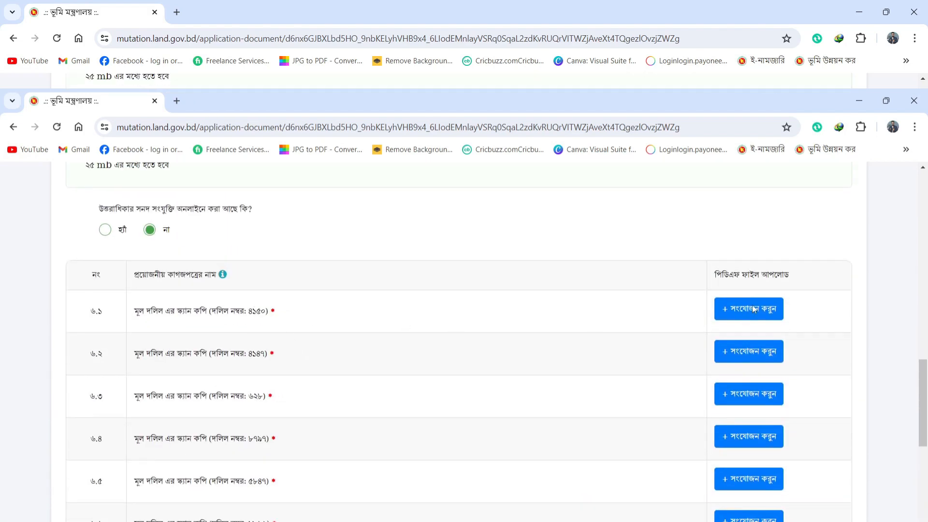
left_click_drag(289, 316, 235, 311)
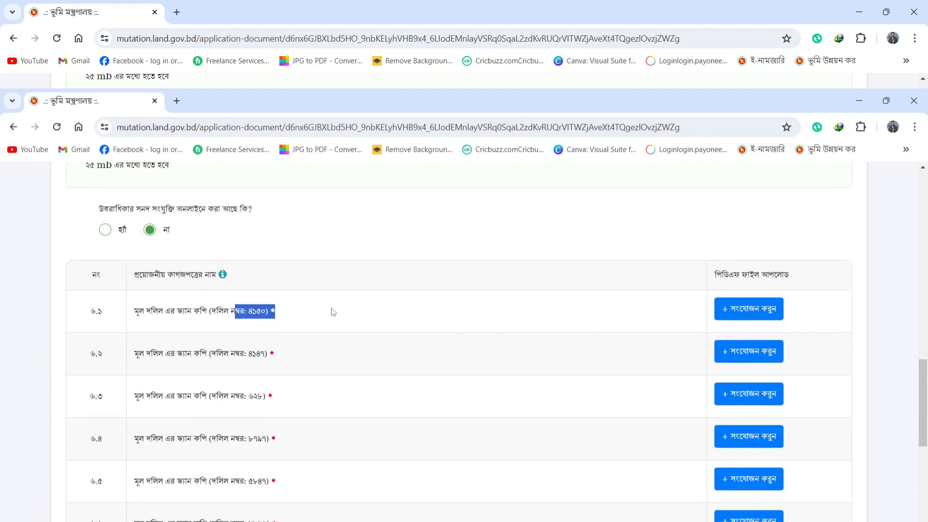
left_click(738, 317)
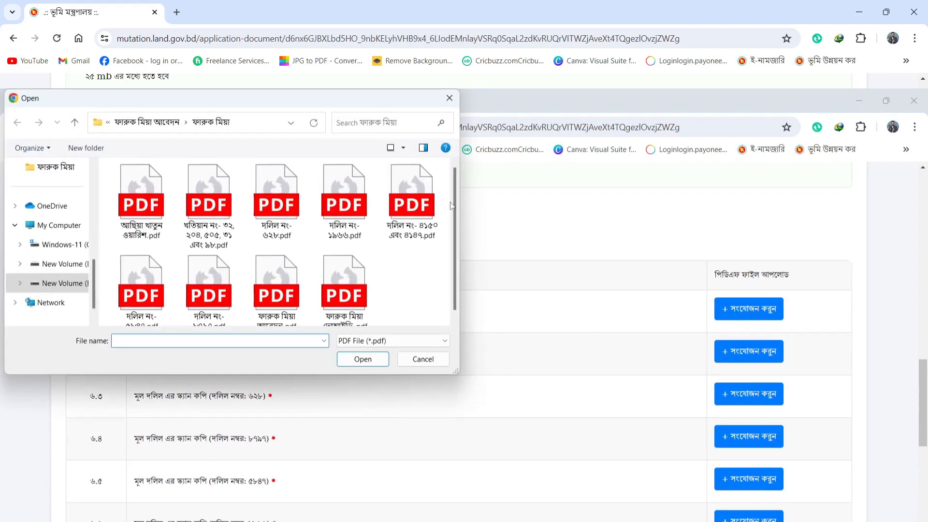
left_click(419, 208)
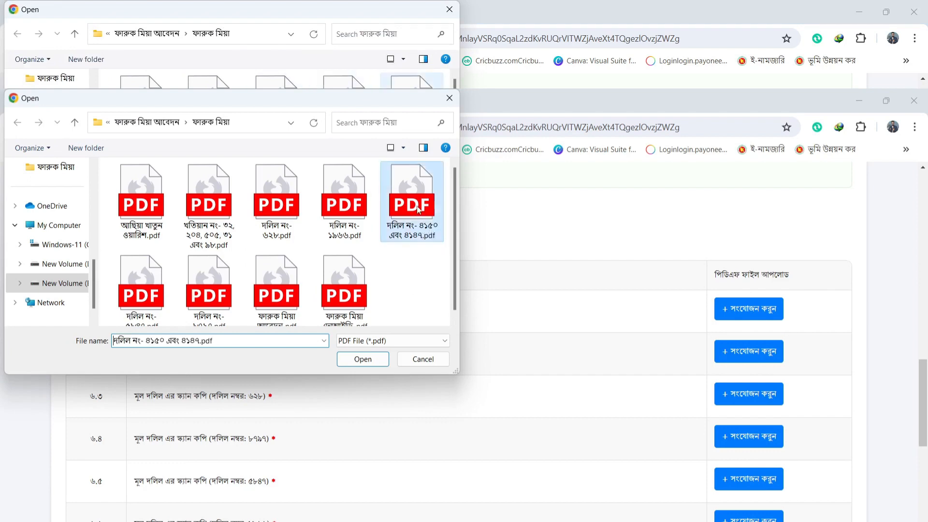
double_click(419, 208)
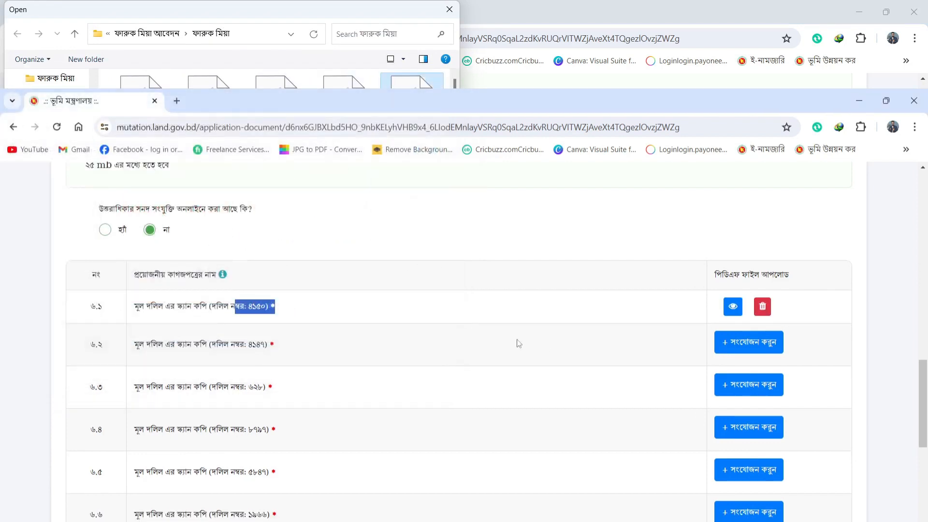
left_click(379, 308)
Step: Attach deed PDFs to rows 6.2–6.6, including দলিল নং-৬২৮, ৮৭৯৭, ৫৮৪৭ and ১৯৬৬
left_click(741, 345)
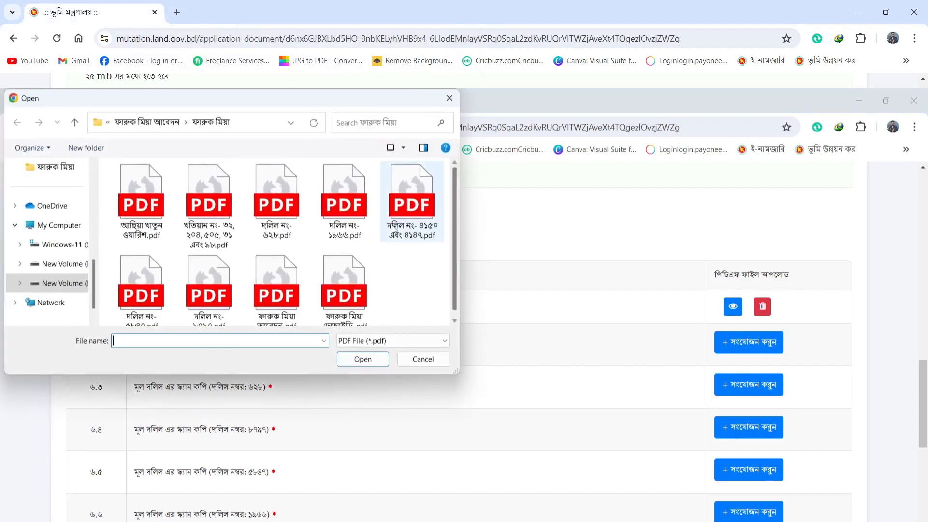
double_click(420, 212)
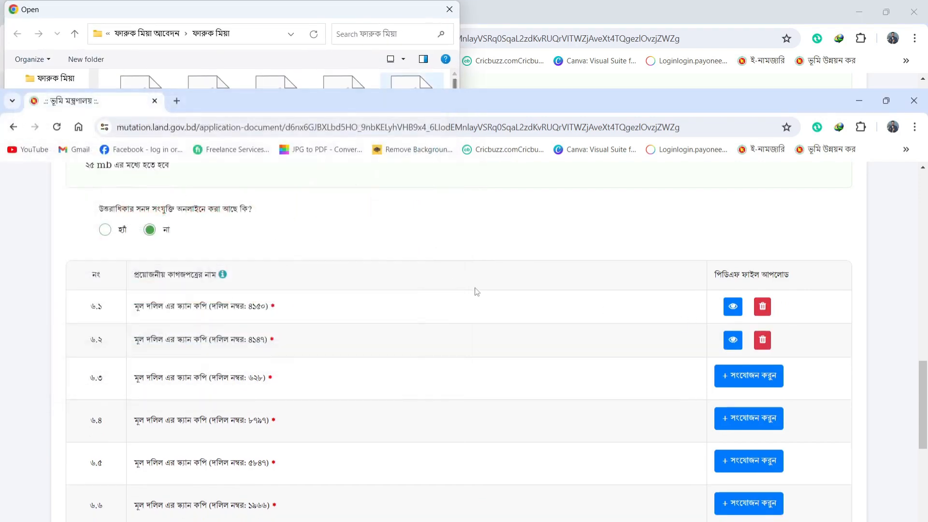
scroll(365, 330, "down", 1)
left_click(749, 315)
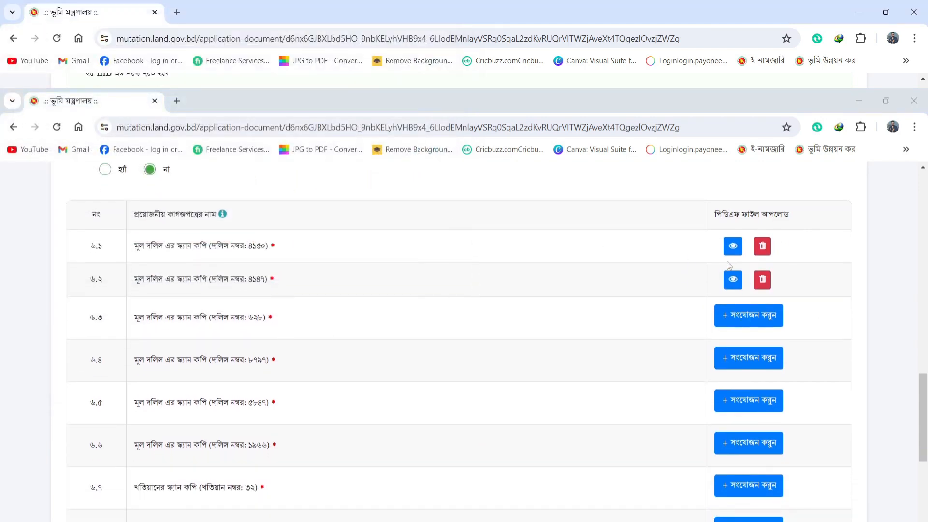
double_click(304, 221)
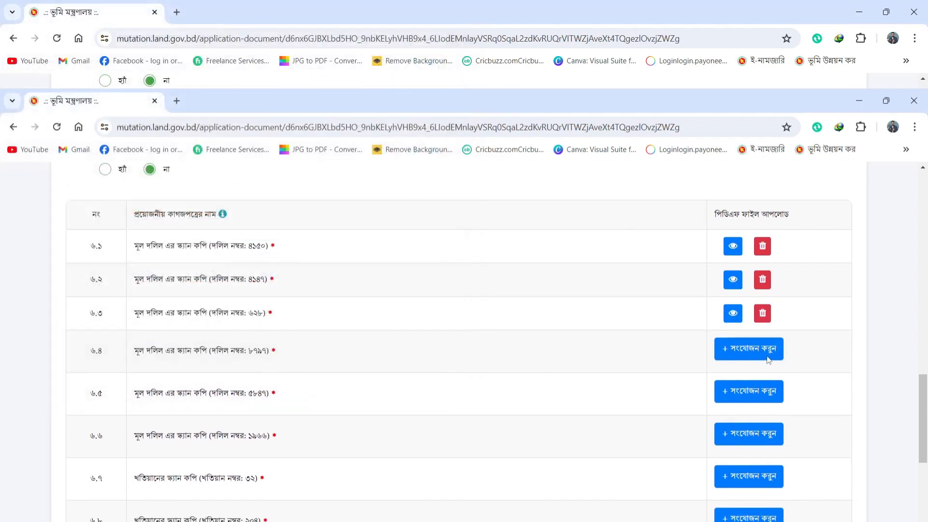
left_click(769, 361)
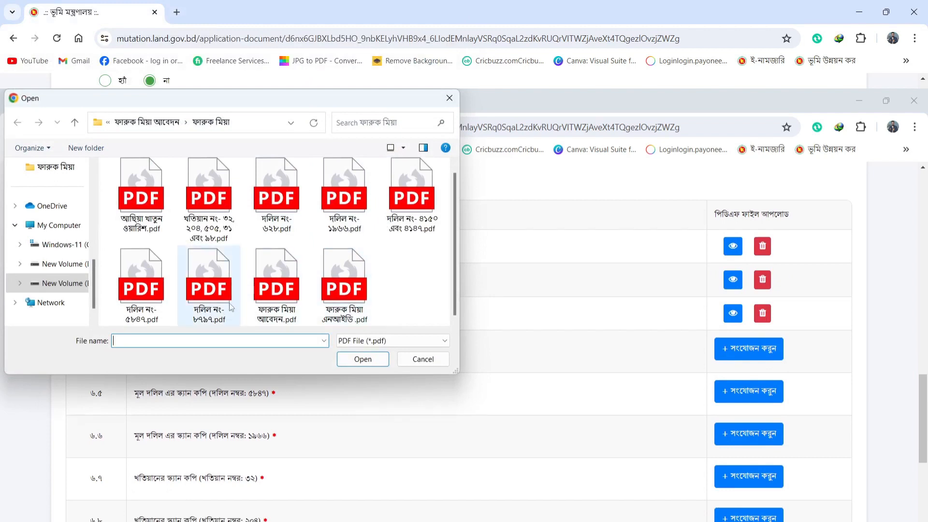
double_click(231, 306)
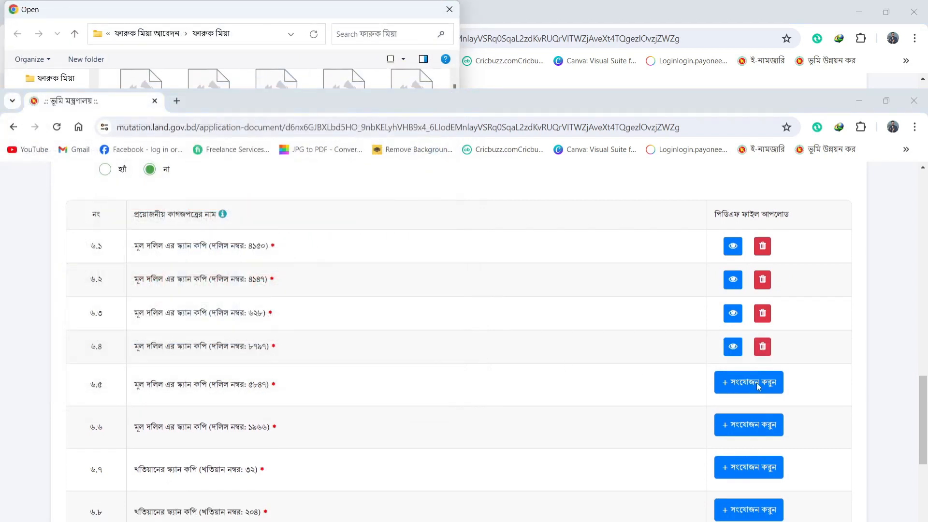
left_click(759, 387)
scroll(54, 266, "down", 1)
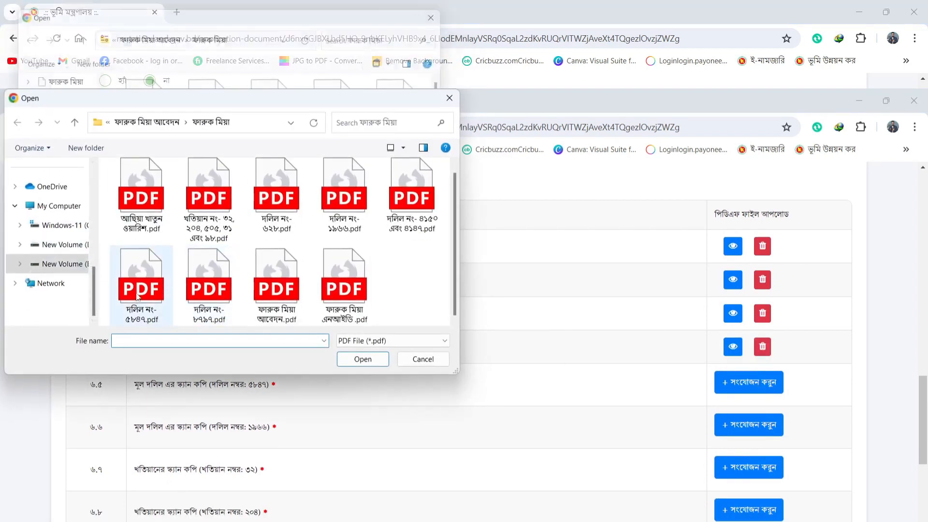
double_click(137, 297)
scroll(368, 320, "down", 3)
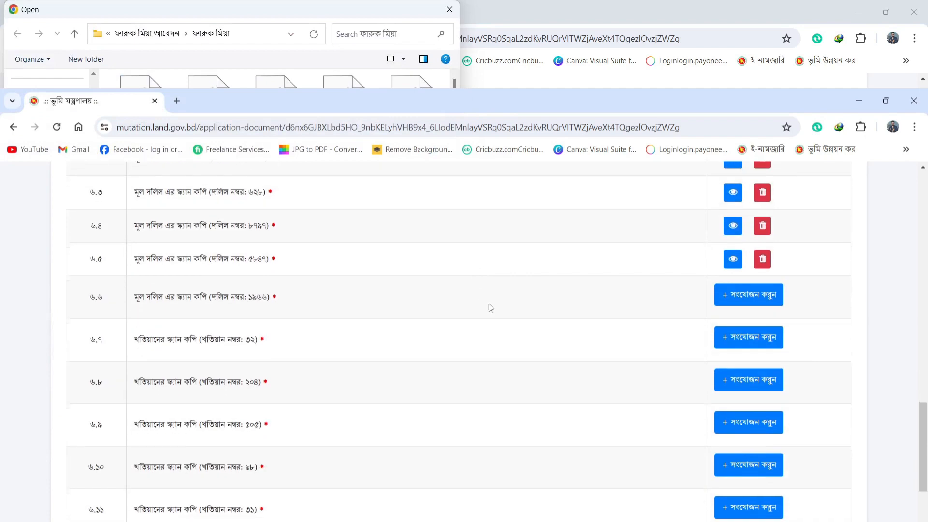
left_click(756, 296)
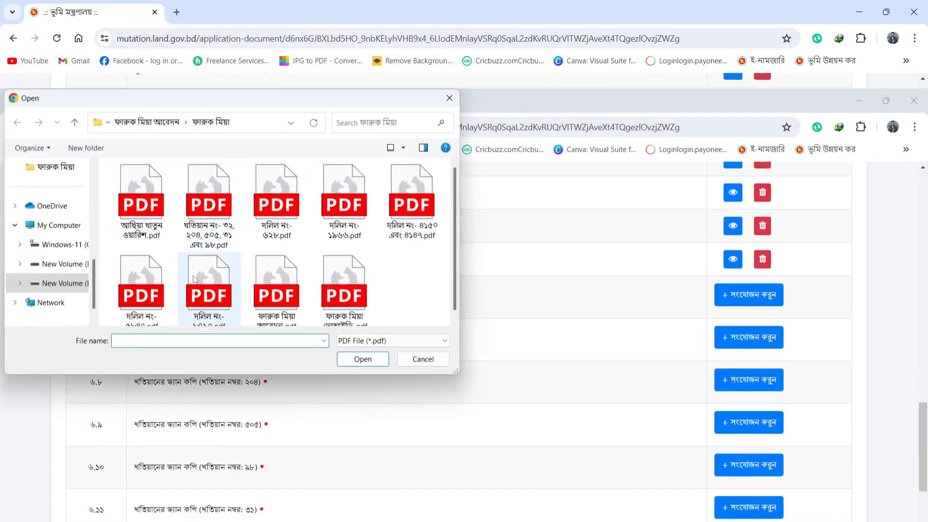
double_click(356, 212)
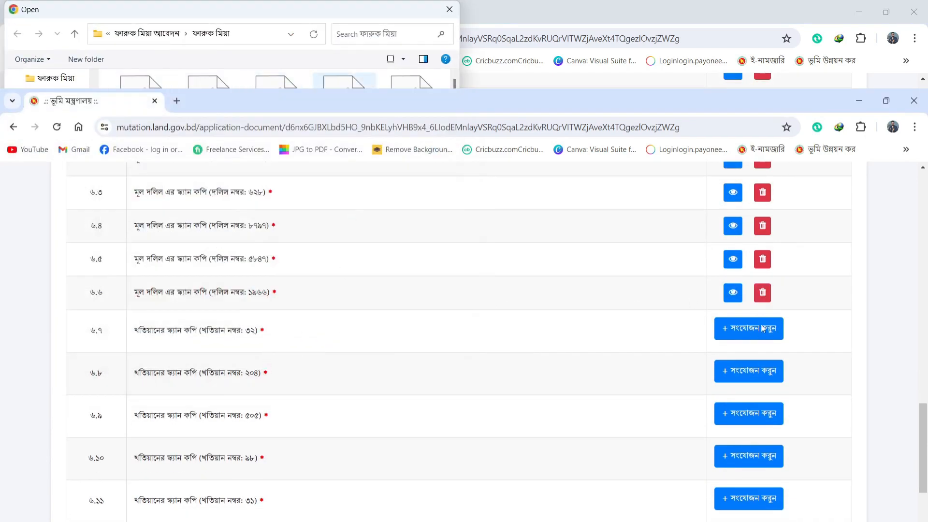
Step: Attach the combined khatian PDF to each khatian row 6.7 through 6.11
left_click(763, 329)
double_click(207, 206)
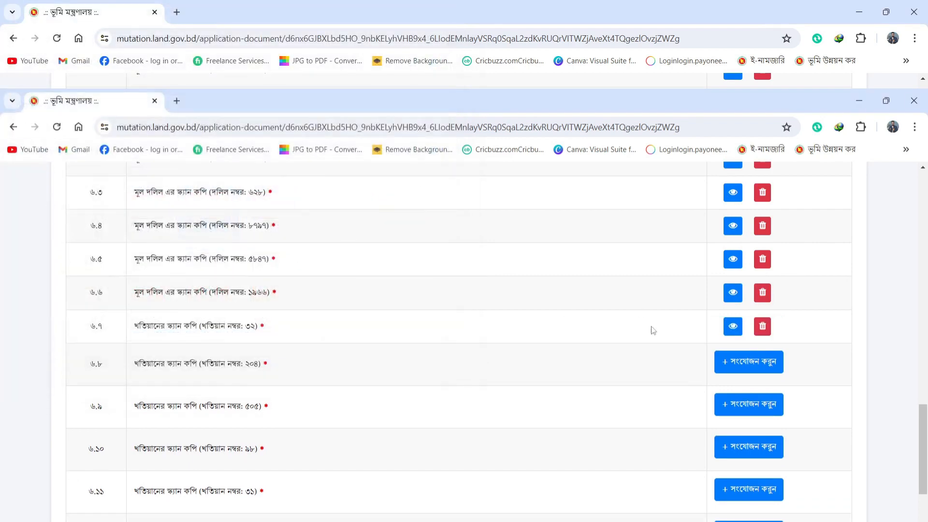
left_click(749, 362)
left_click(216, 223)
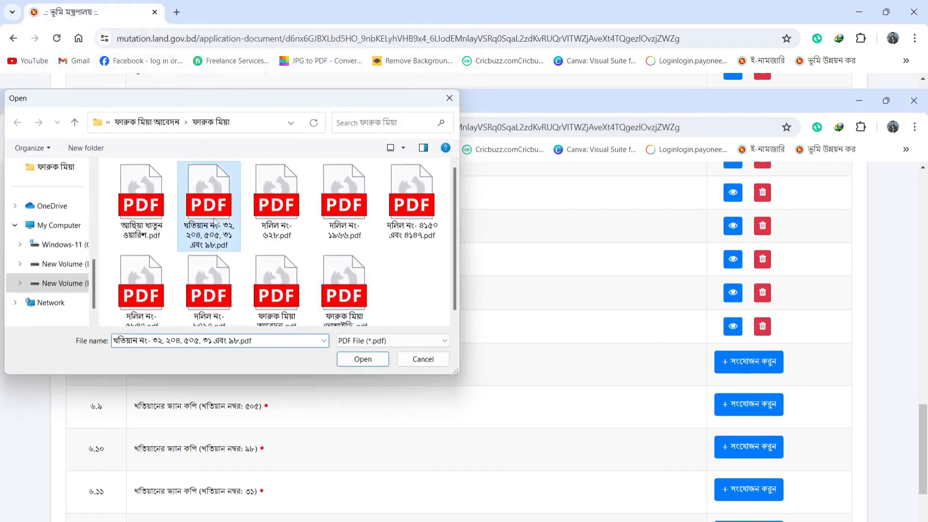
double_click(216, 222)
left_click(761, 399)
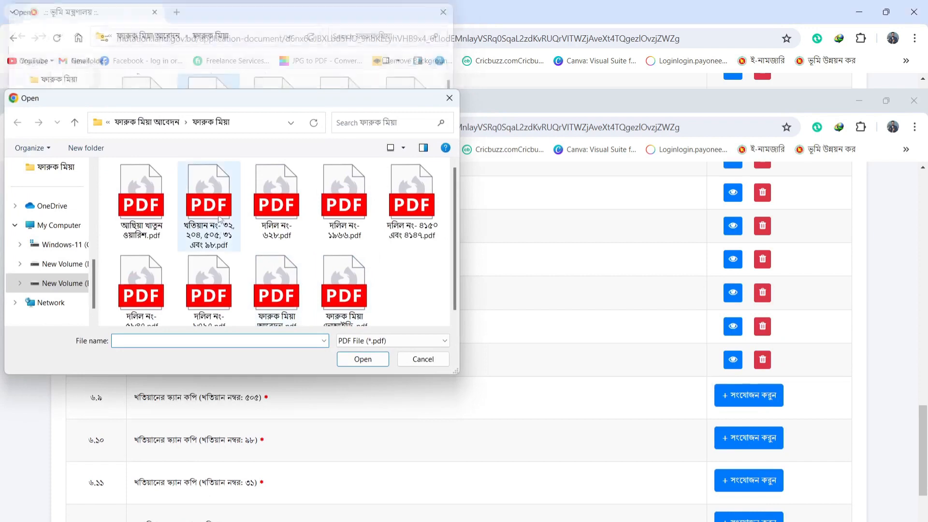
double_click(219, 218)
scroll(535, 338, "down", 3)
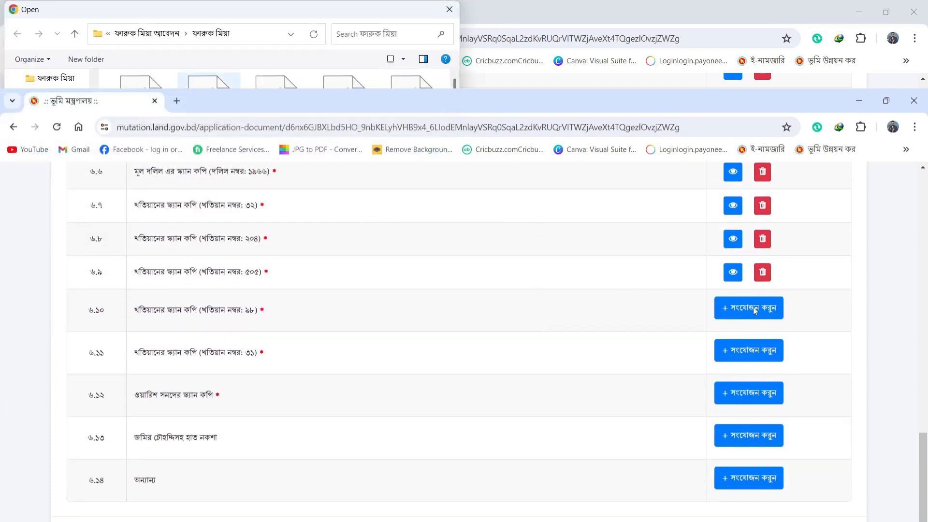
left_click(208, 207)
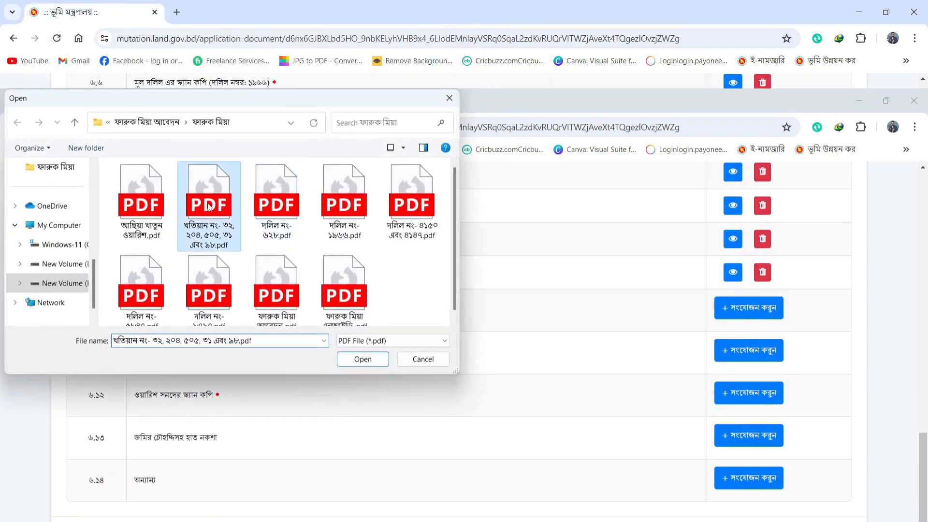
double_click(208, 206)
left_click(750, 343)
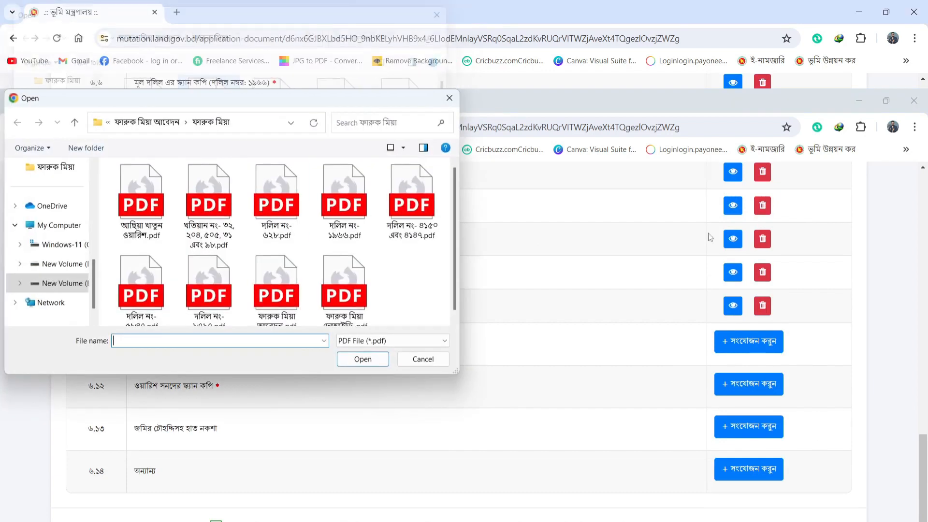
left_click(222, 218)
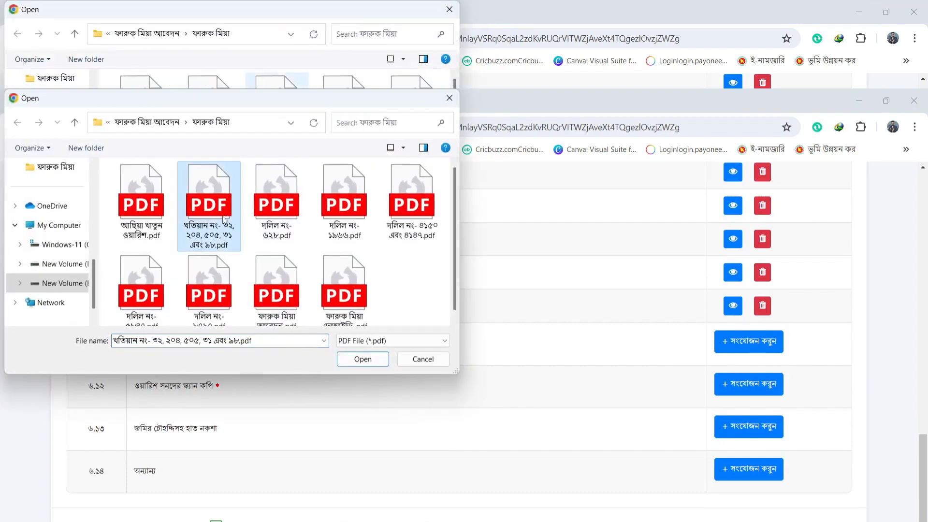
double_click(222, 217)
scroll(588, 336, "down", 1)
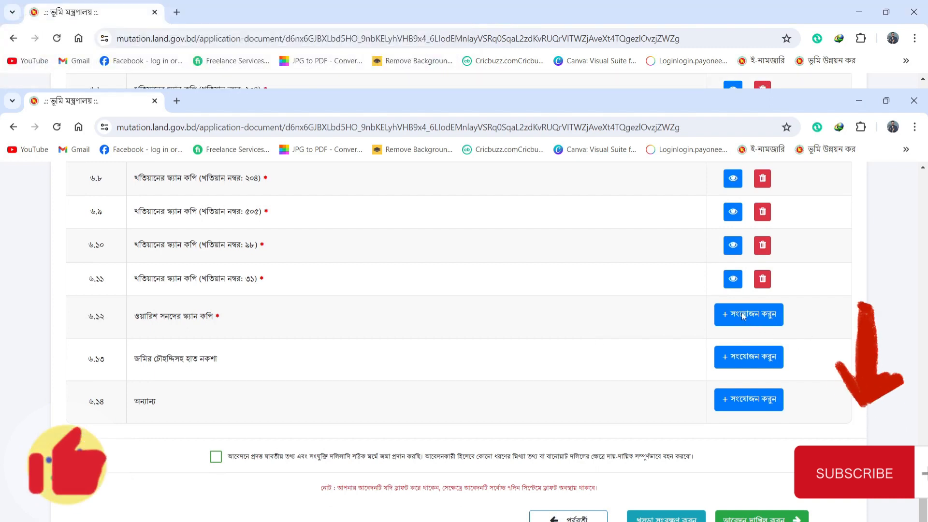
Step: Attach the inheritance certificate (ওয়ারিশ সনদ) PDF to row 6.12
left_click_drag(228, 318, 178, 318)
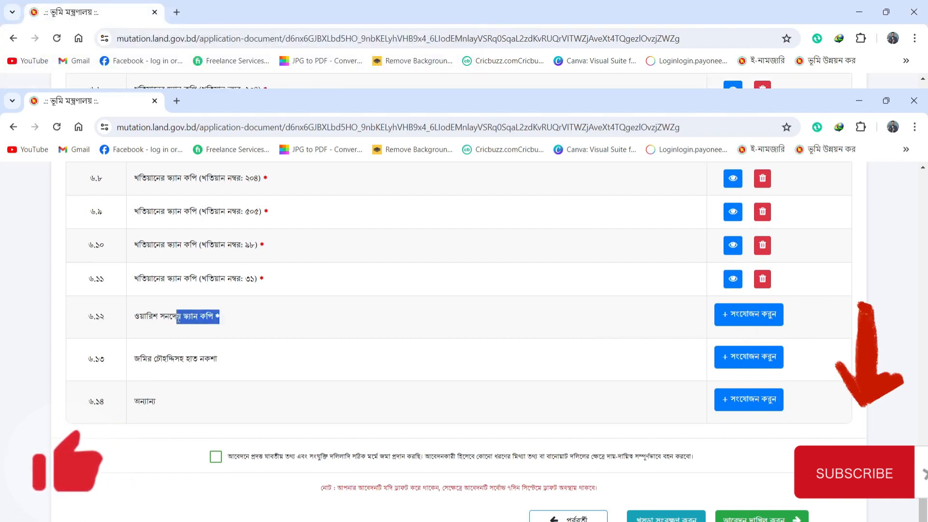
left_click(321, 318)
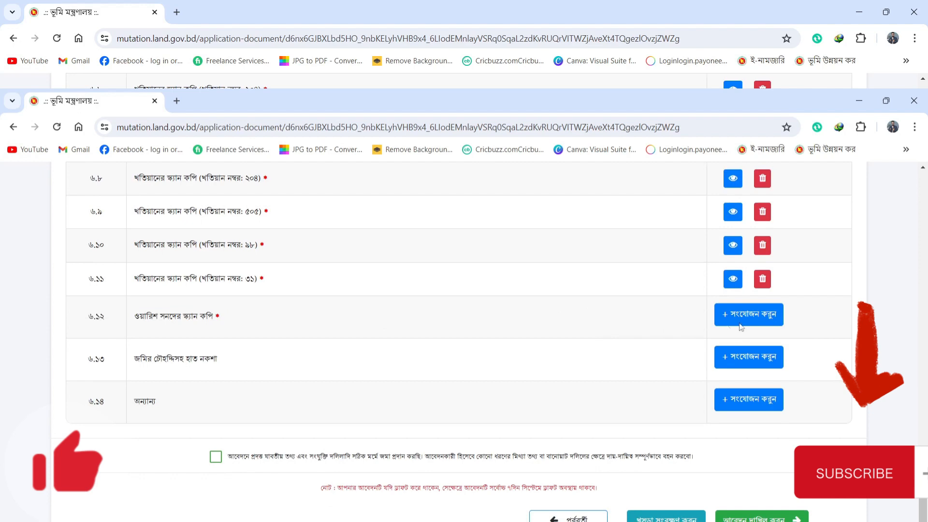
left_click(765, 322)
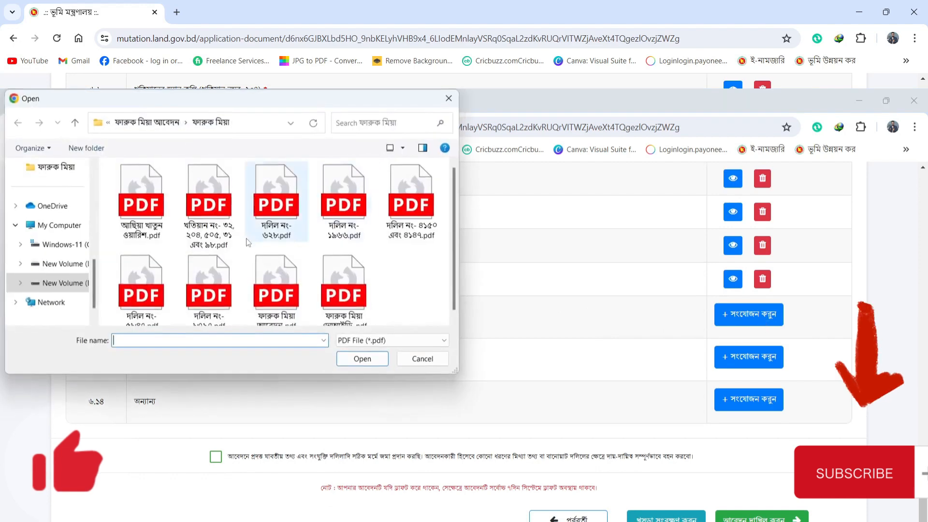
double_click(143, 244)
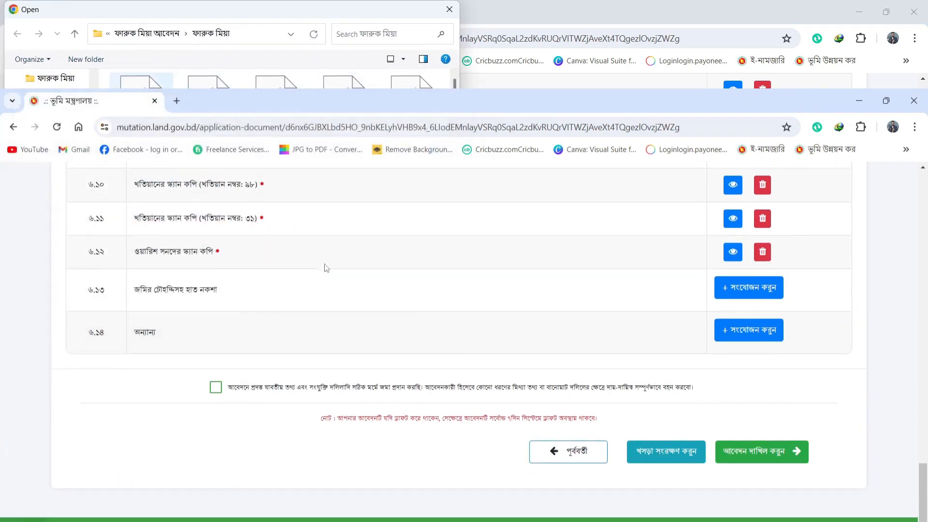
scroll(327, 268, "up", 20)
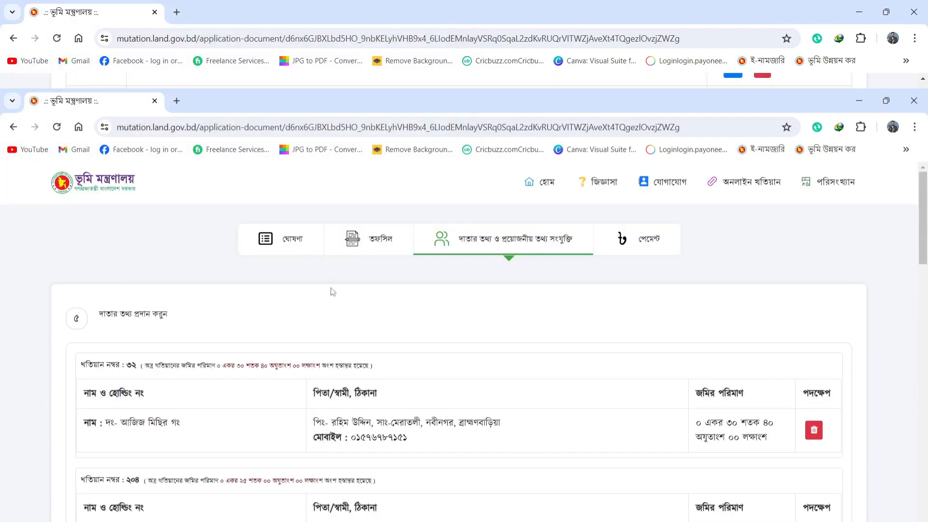
Step: Preview the PDF attached to row 6.1, then scroll down to the declaration and submit buttons
scroll(432, 342, "down", 20)
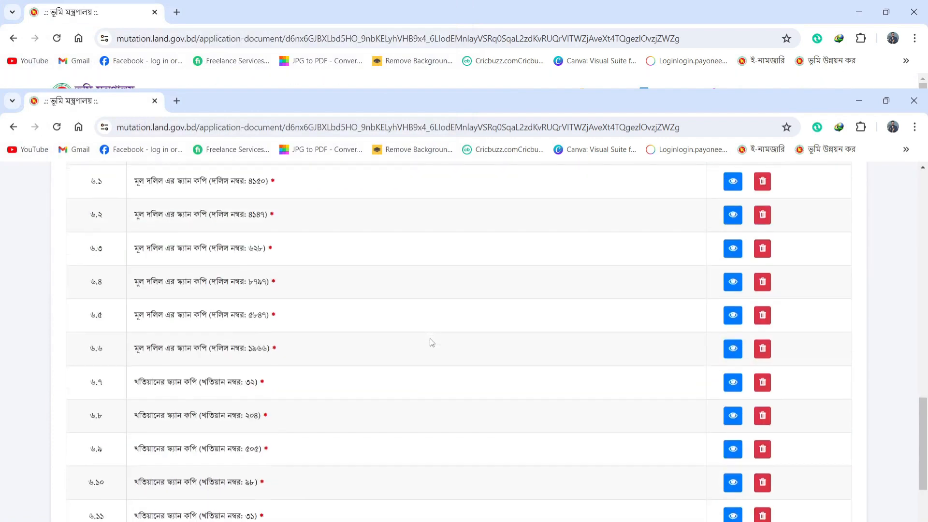
scroll(432, 342, "down", 3)
scroll(432, 343, "up", 4)
scroll(431, 342, "down", 5)
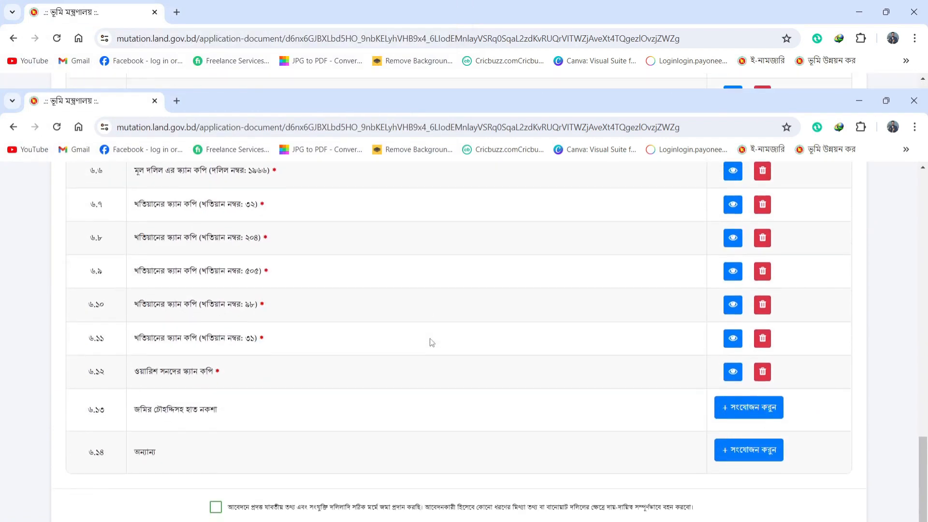
scroll(432, 342, "down", 3)
scroll(431, 342, "up", 8)
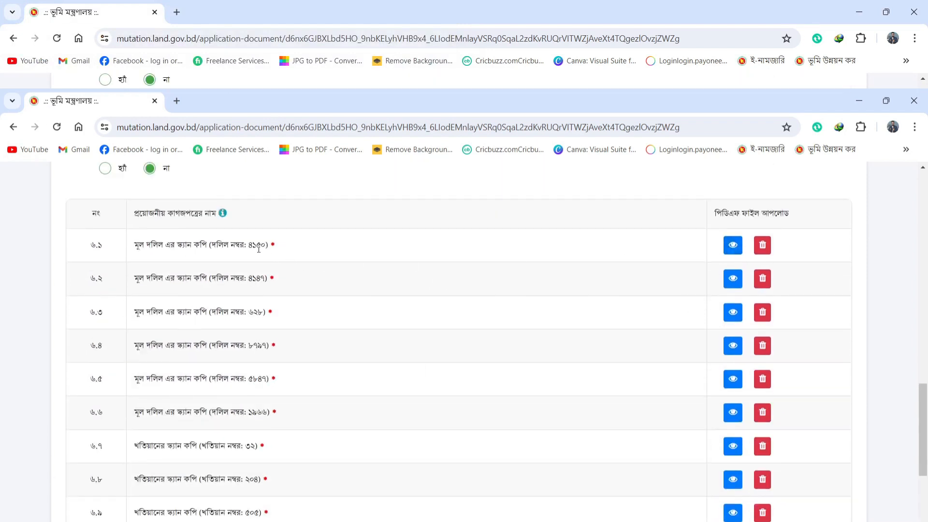
left_click(733, 246)
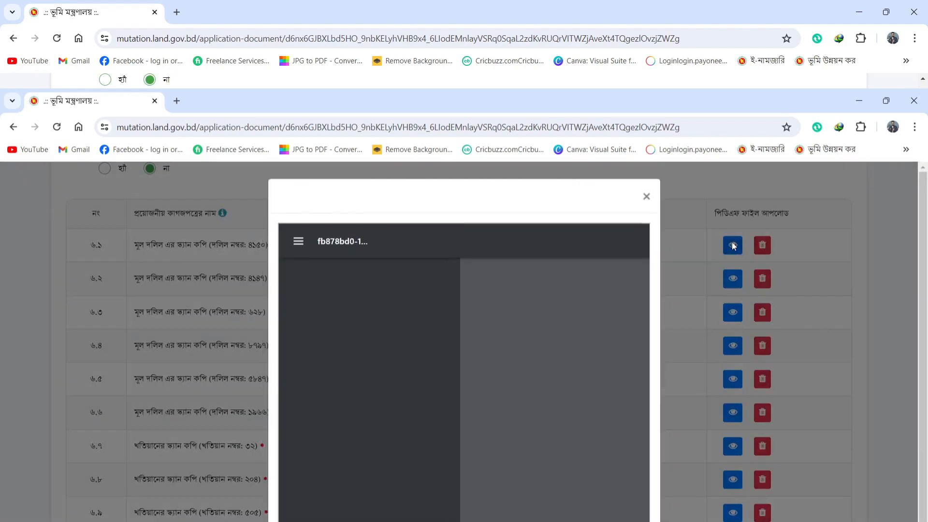
scroll(607, 303, "down", 20)
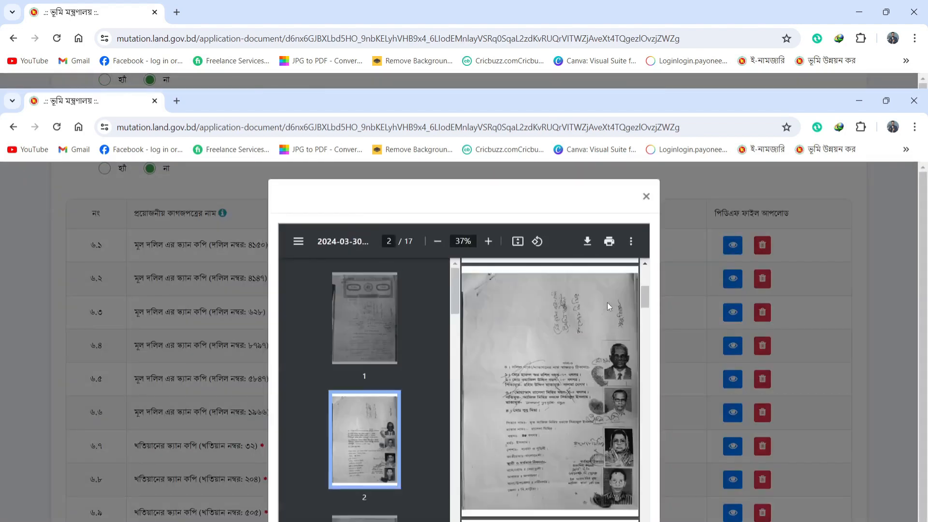
scroll(575, 360, "down", 15)
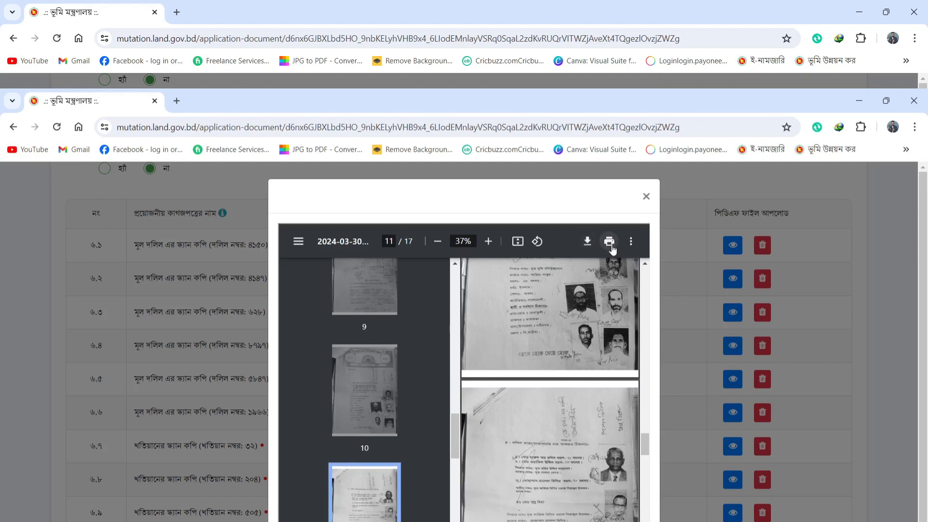
left_click(647, 196)
scroll(541, 363, "down", 9)
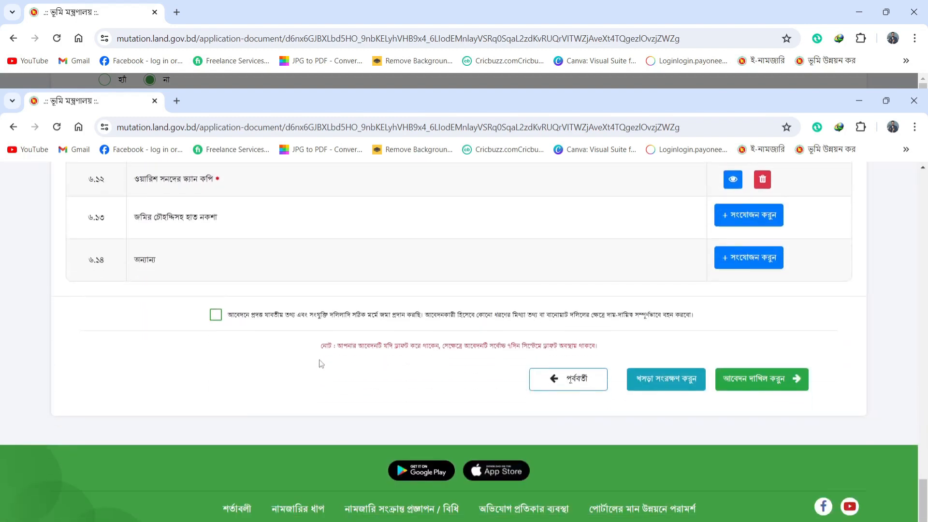
Step: Tick the declaration checkbox and submit the application with আবেদন দাখিল করুন
left_click(215, 317)
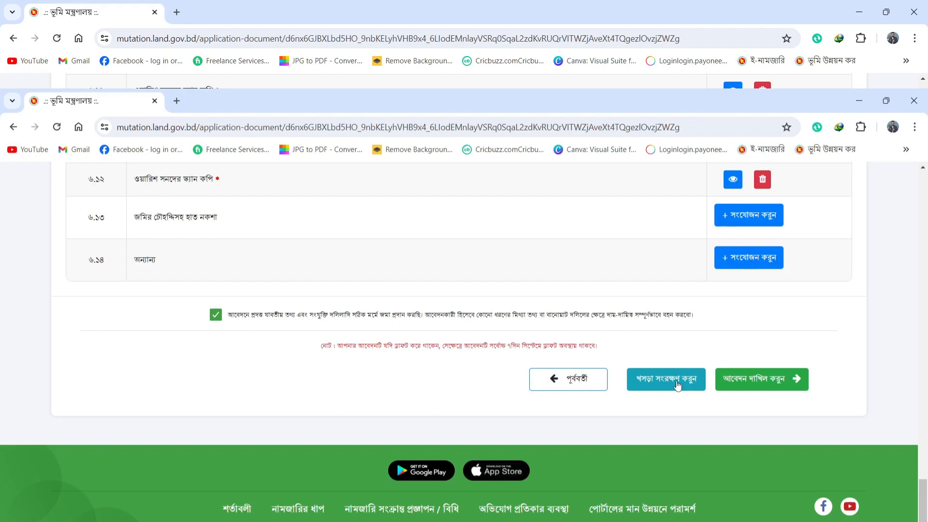
scroll(663, 430, "up", 1)
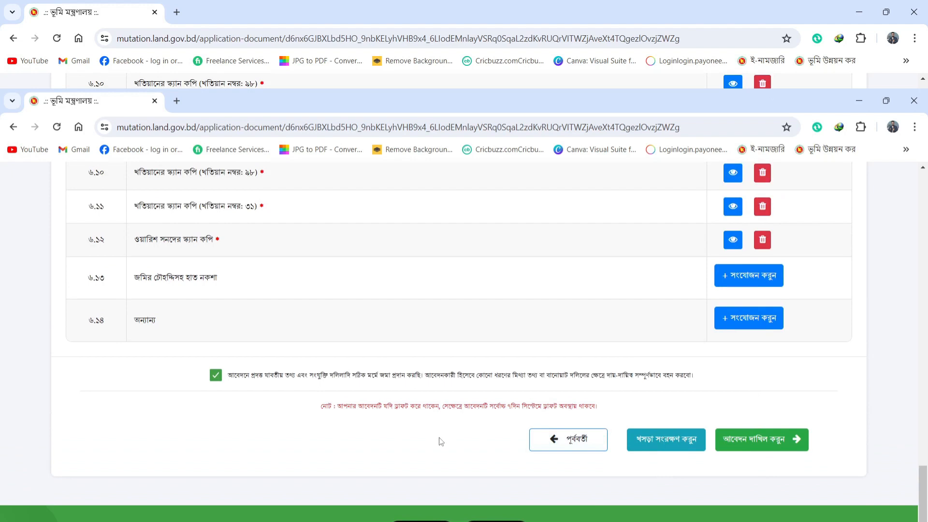
scroll(441, 441, "down", 1)
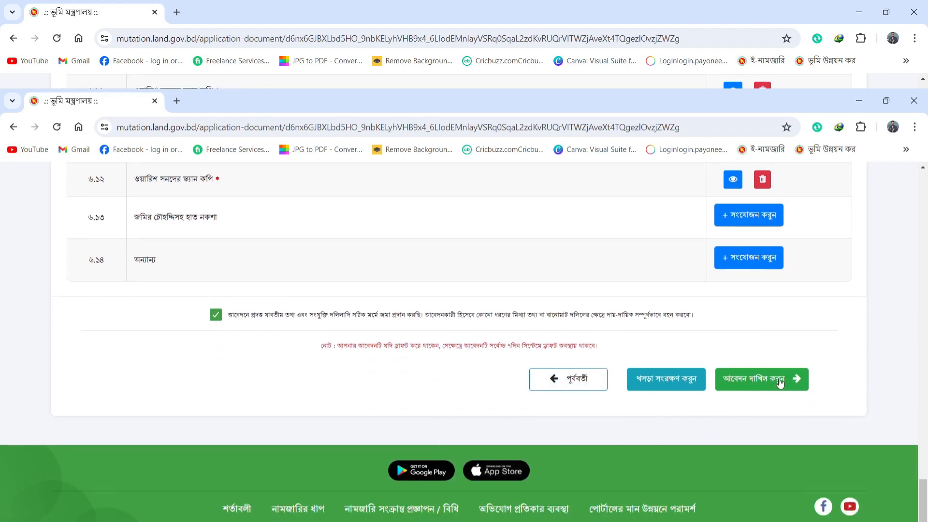
left_click(779, 380)
Step: Confirm submission, choose internet banking for the ৫০ টাকা fee and proceed to the gateway
left_click(450, 382)
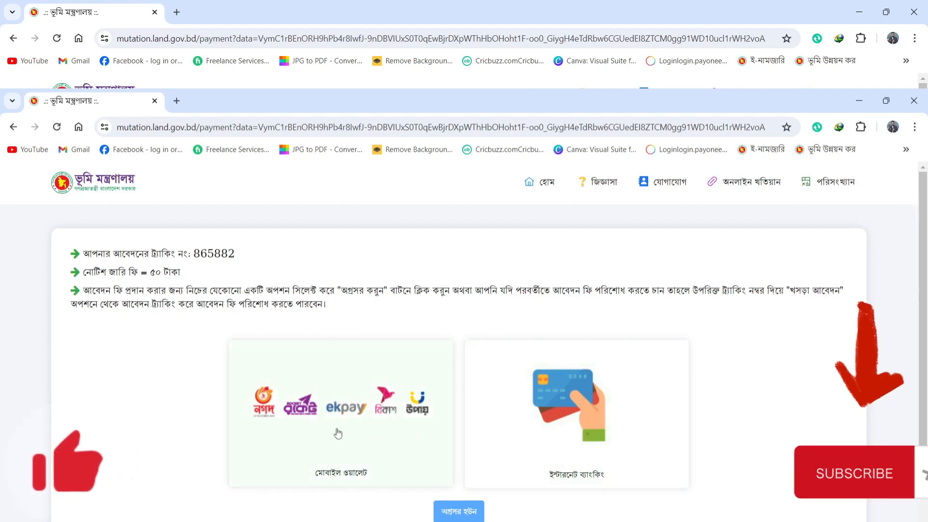
left_click(357, 416)
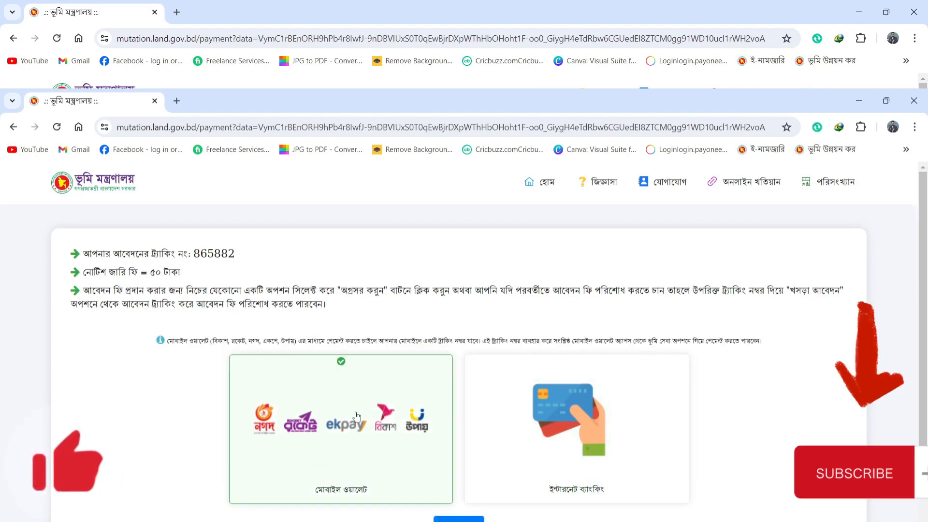
left_click(561, 442)
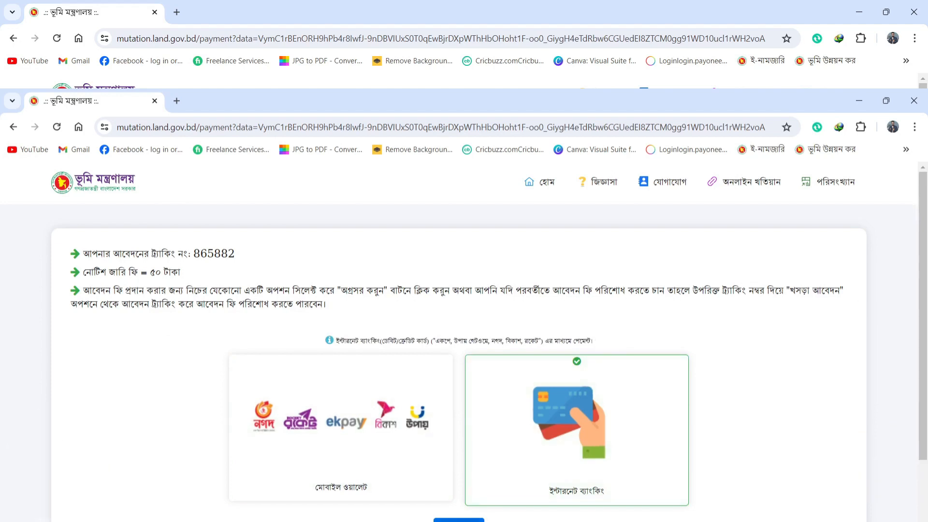
left_click(459, 519)
Step: Select বিকাশ as payment method and start the 50-taka payment
left_click(470, 350)
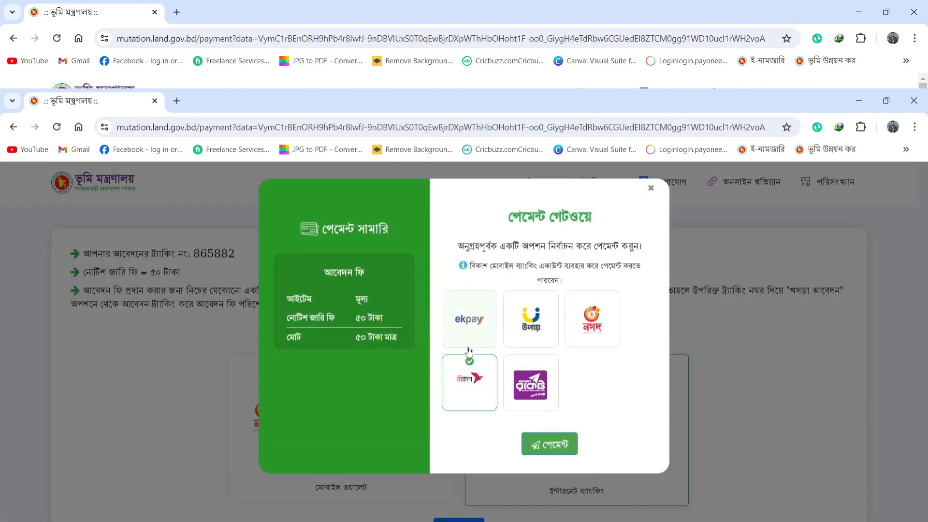
left_click(562, 450)
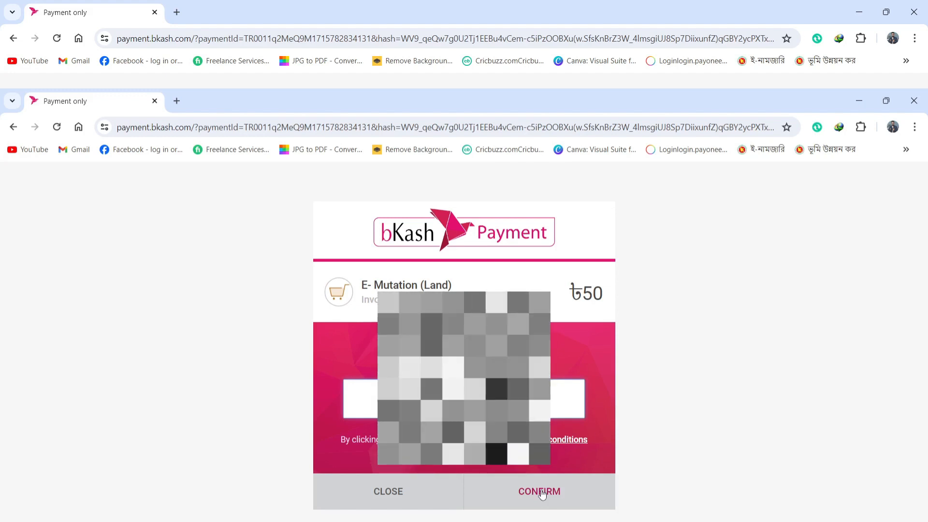
Step: Confirm the bKash wallet number, verification code and PIN to authorise the ৳50 payment
left_click(542, 492)
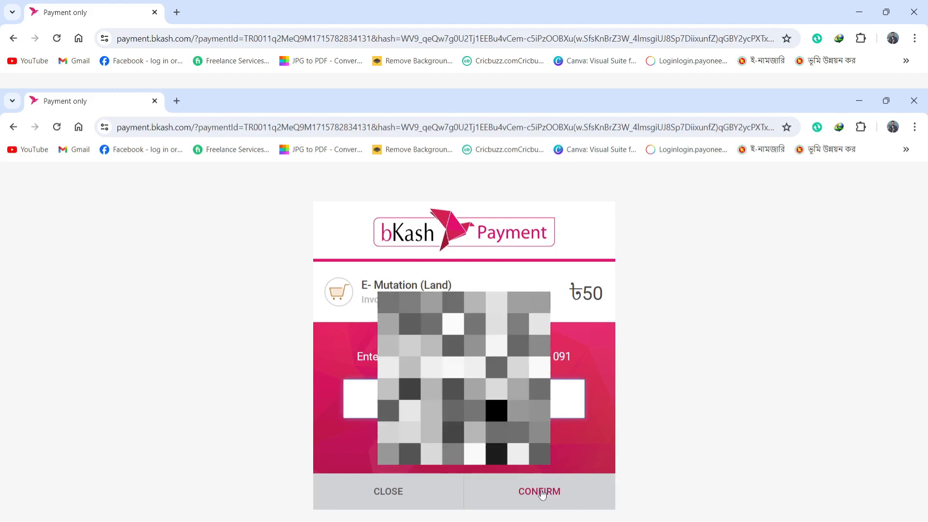
left_click(542, 492)
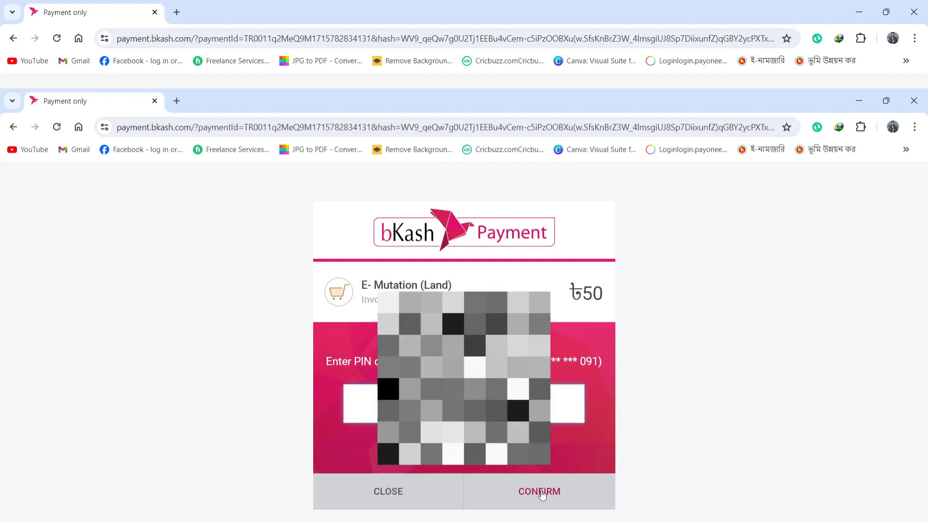
left_click(542, 492)
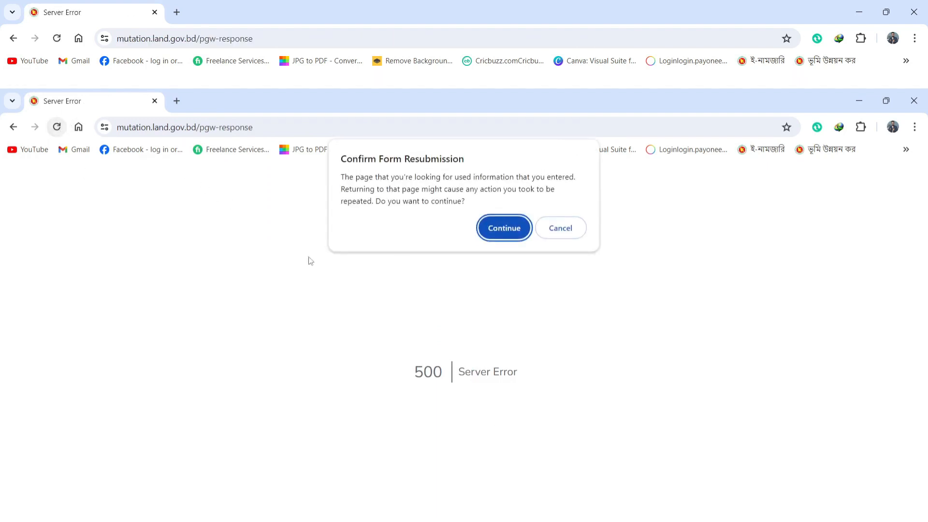
Step: Reload and resubmit the payment response page repeatedly despite the 500 error, then open a new tab
left_click(501, 226)
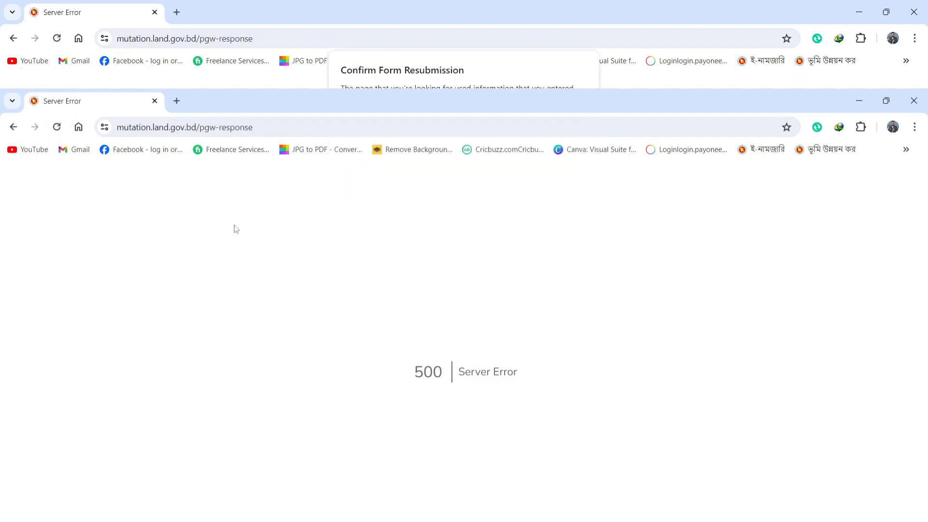
left_click(57, 127)
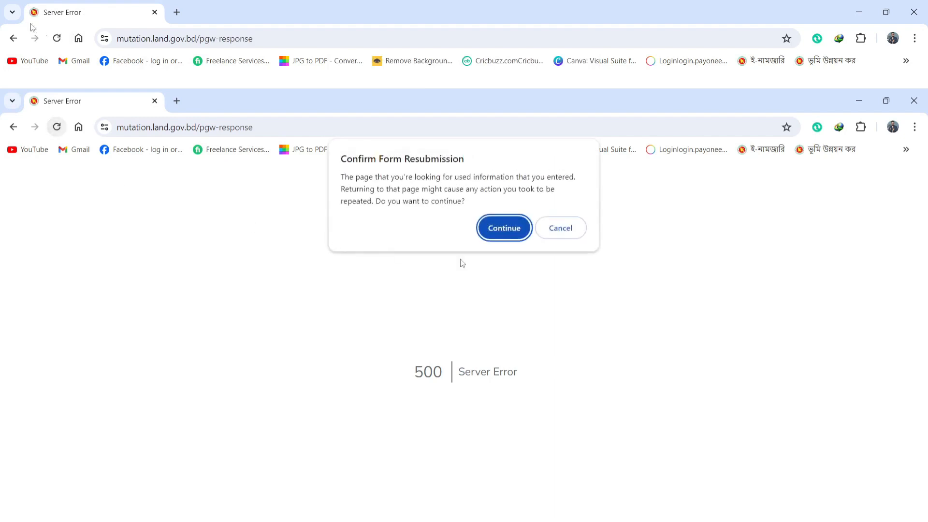
left_click(505, 226)
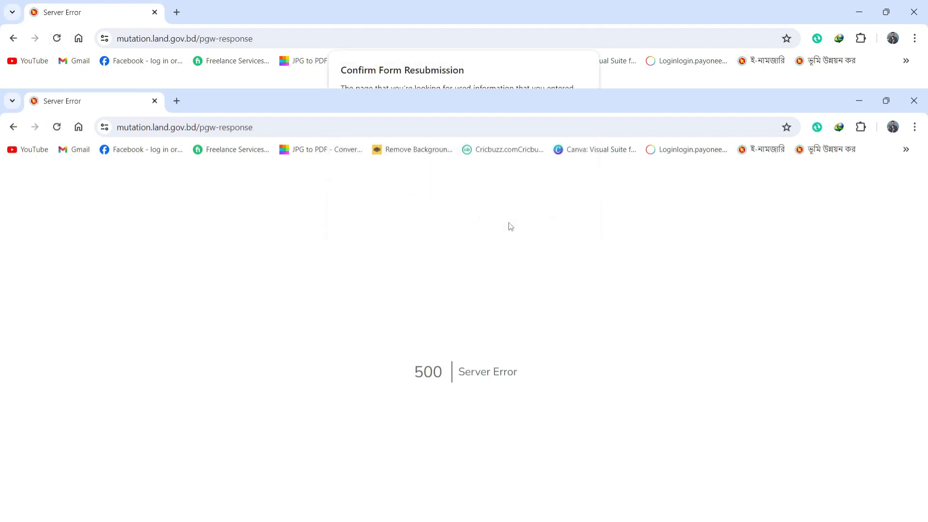
left_click(56, 127)
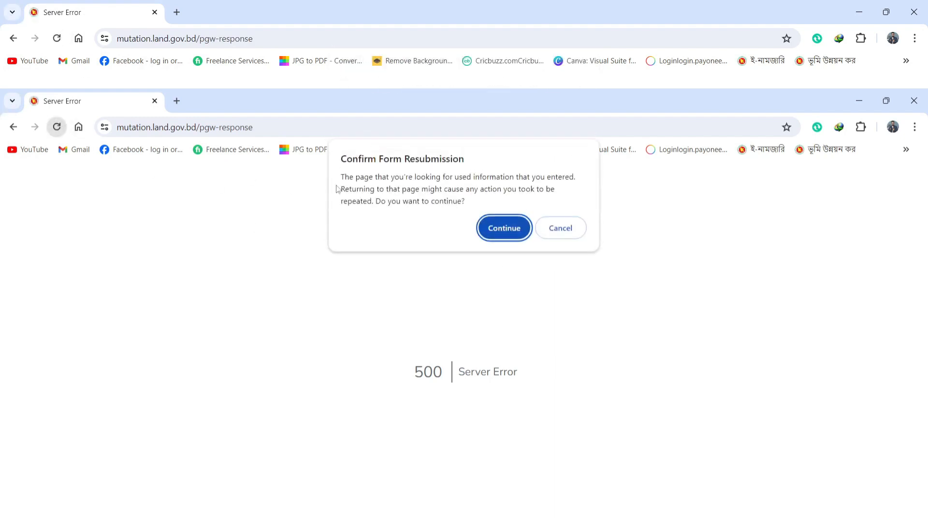
left_click(511, 227)
left_click(58, 39)
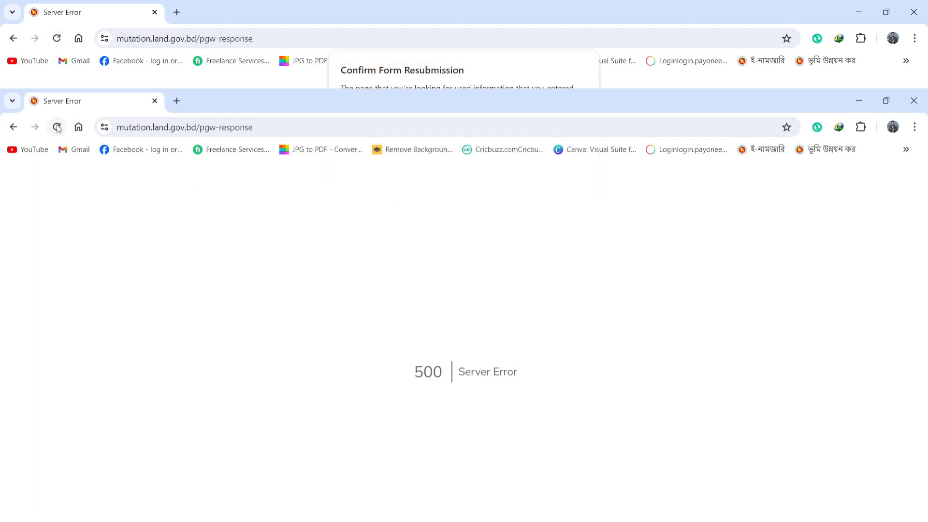
left_click(509, 231)
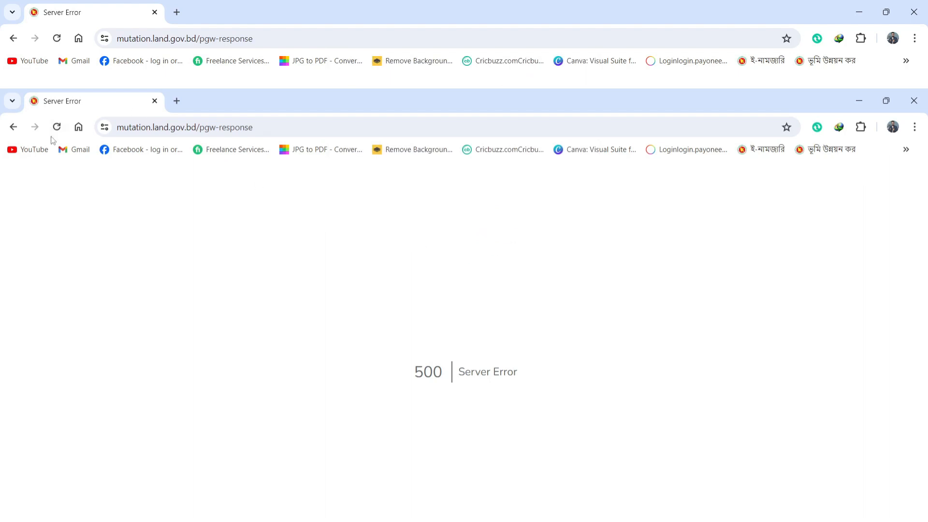
left_click(56, 127)
left_click(508, 230)
left_click(57, 128)
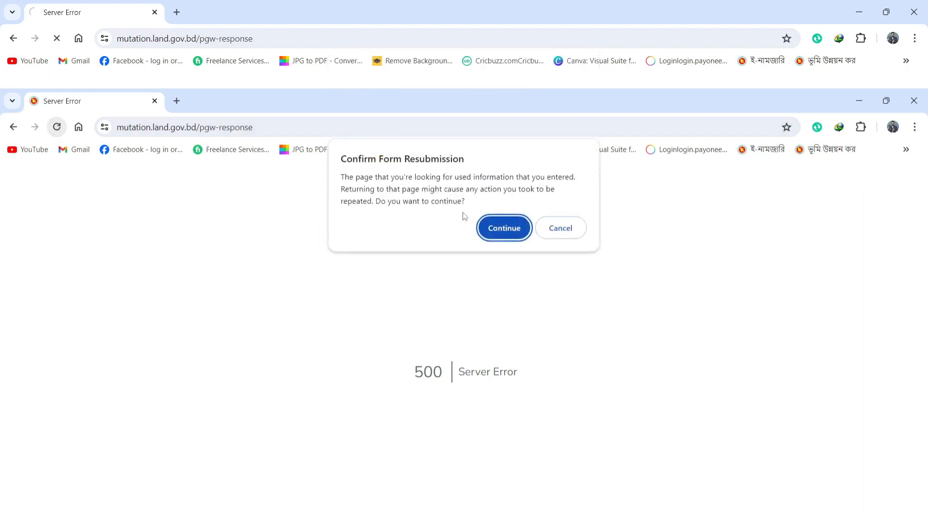
left_click(506, 230)
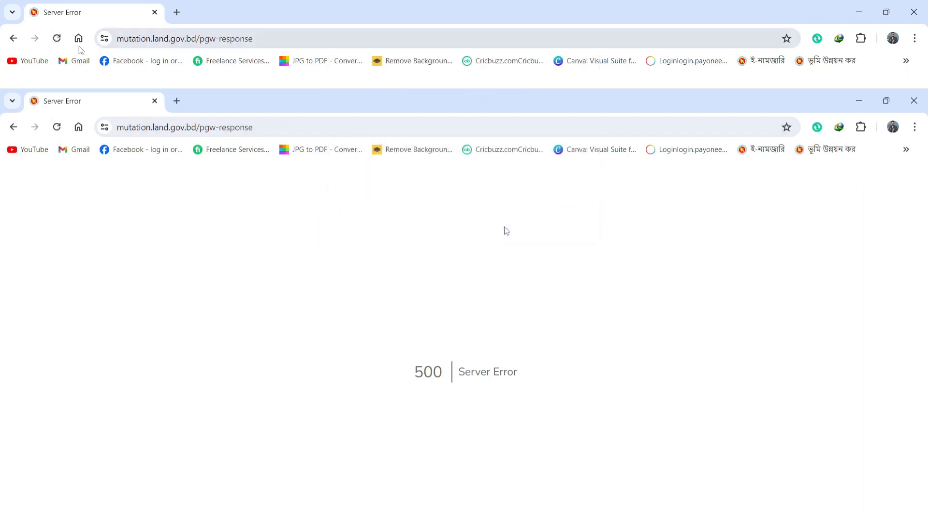
left_click(177, 101)
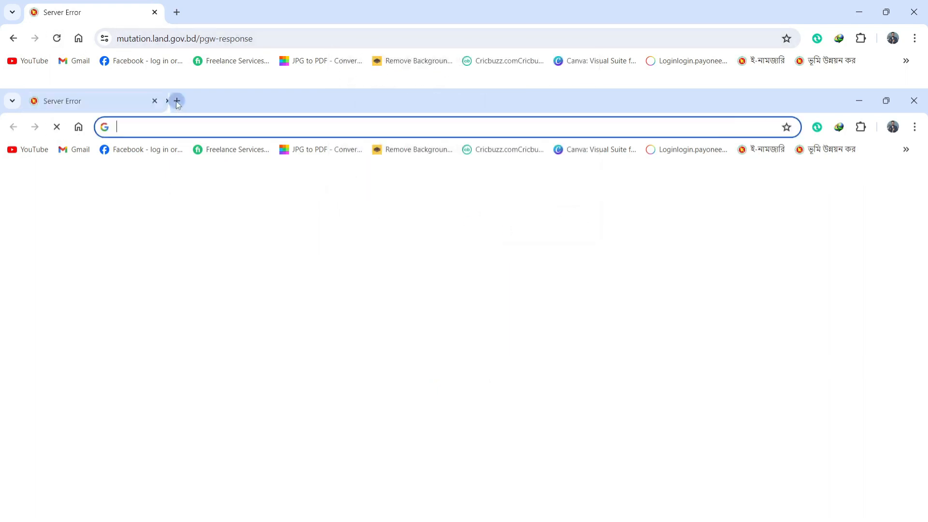
Step: Search the application's status in চট্টগ্রাম division by application ID, national ID and captcha 8
left_click(760, 150)
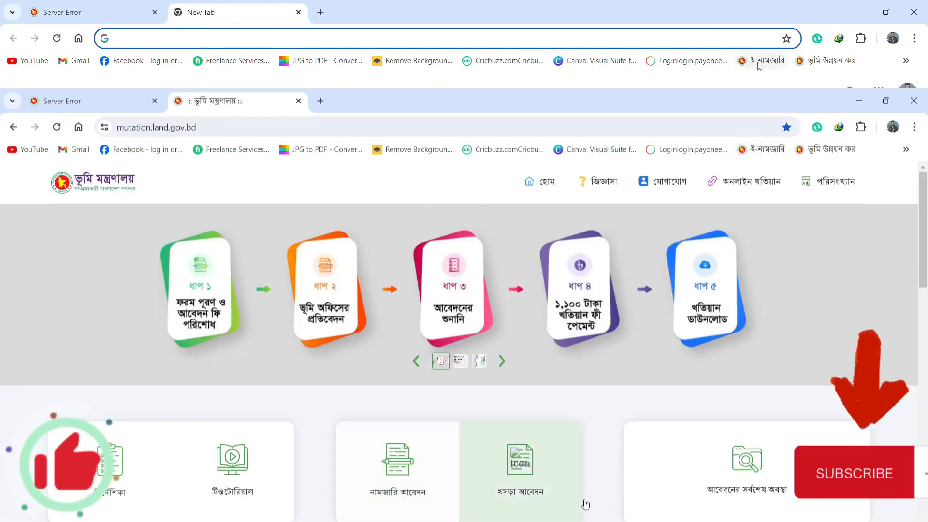
left_click(653, 449)
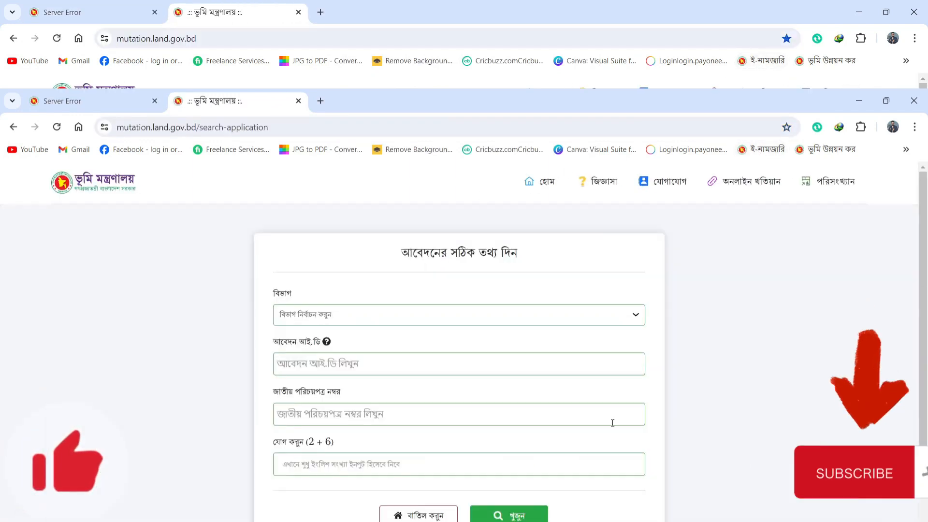
left_click(369, 319)
left_click(346, 352)
left_click(344, 363)
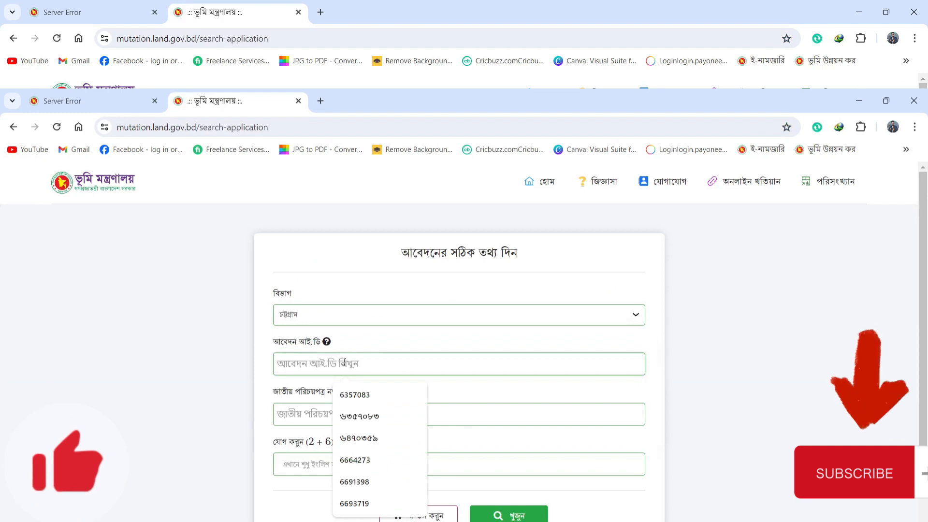
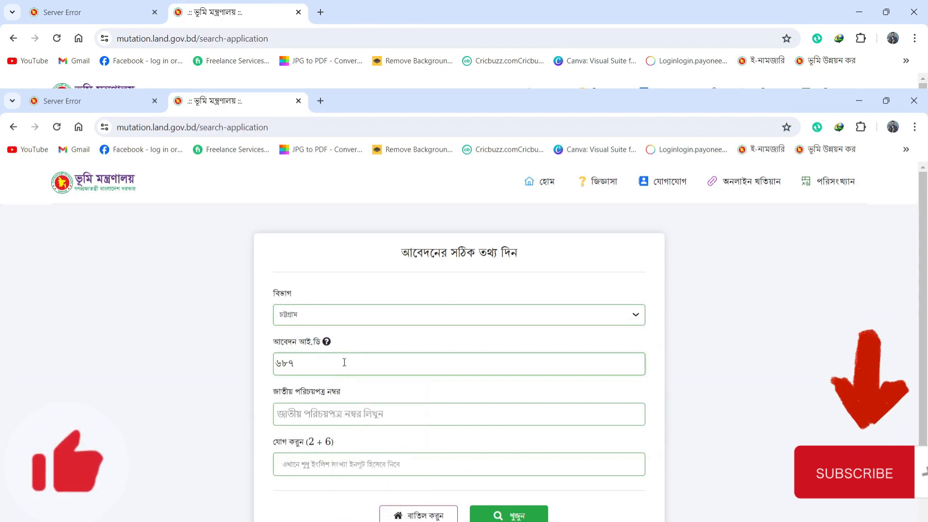
left_click(348, 424)
left_click(359, 442)
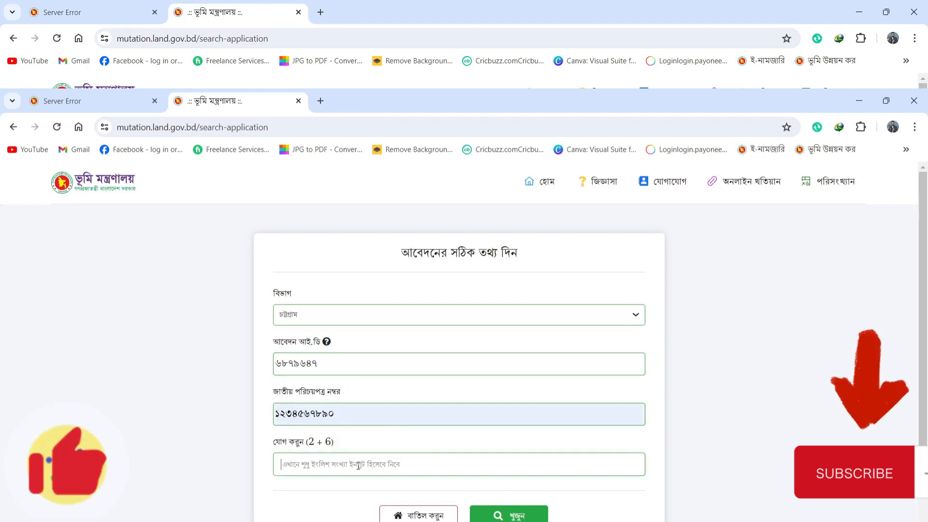
left_click(359, 466)
type("8")
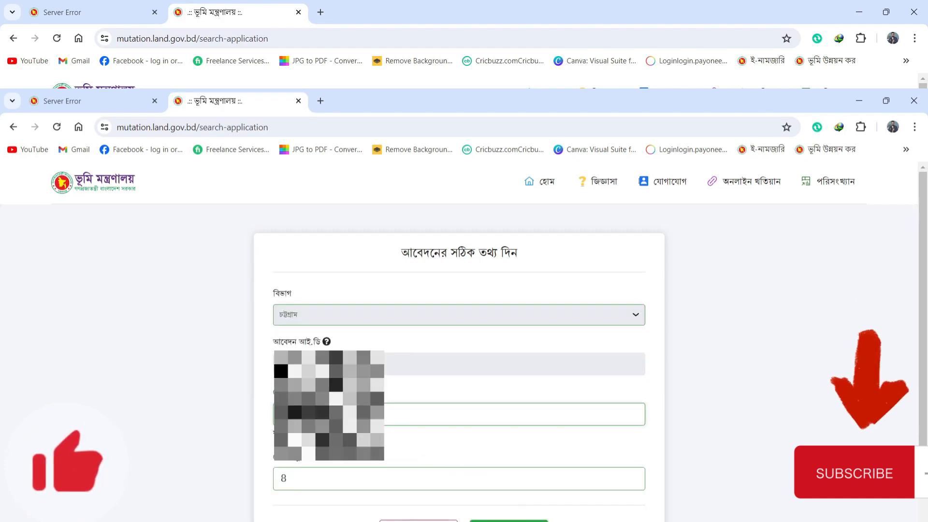
key("Return")
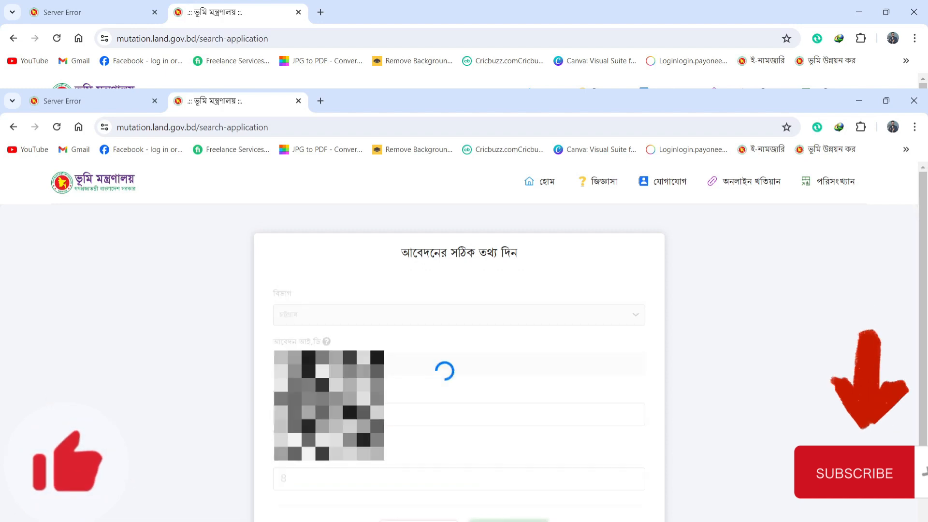